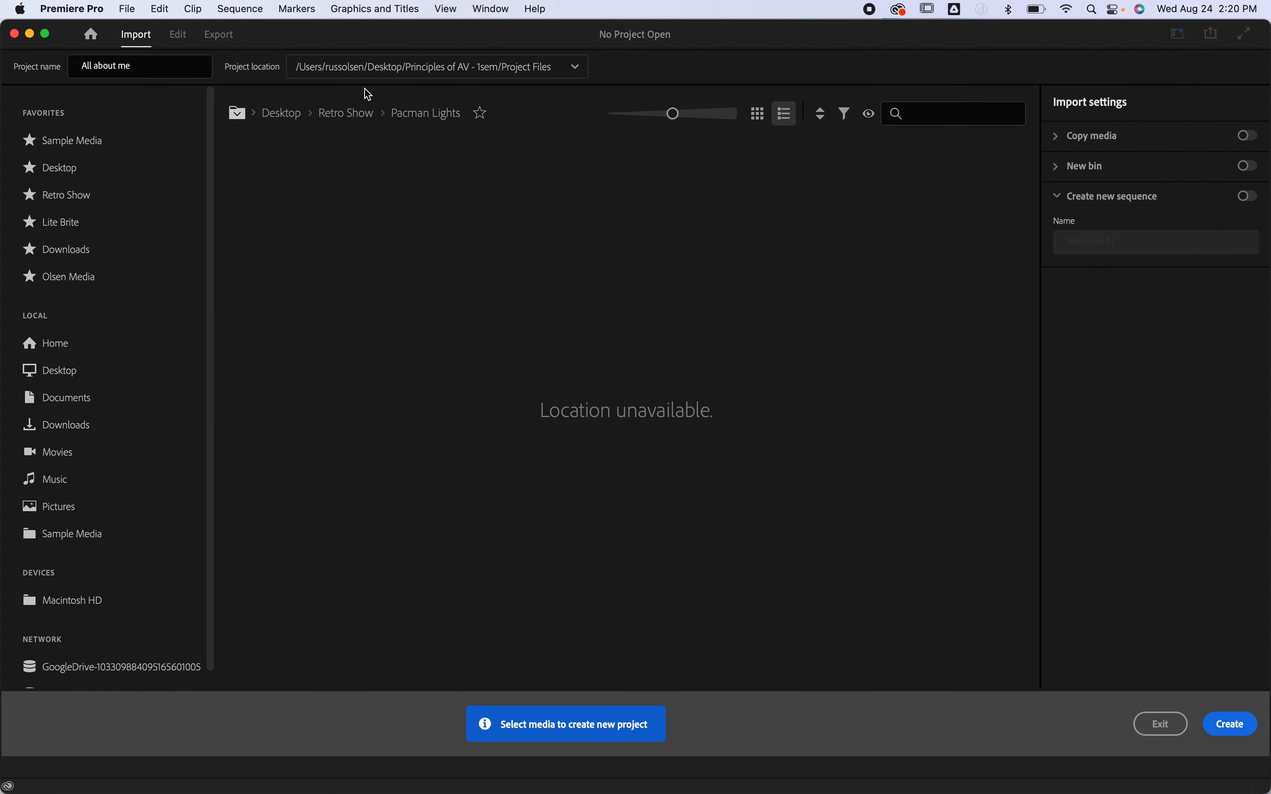
# Create the All about me project without selecting any media.
pyautogui.click(1226, 727)
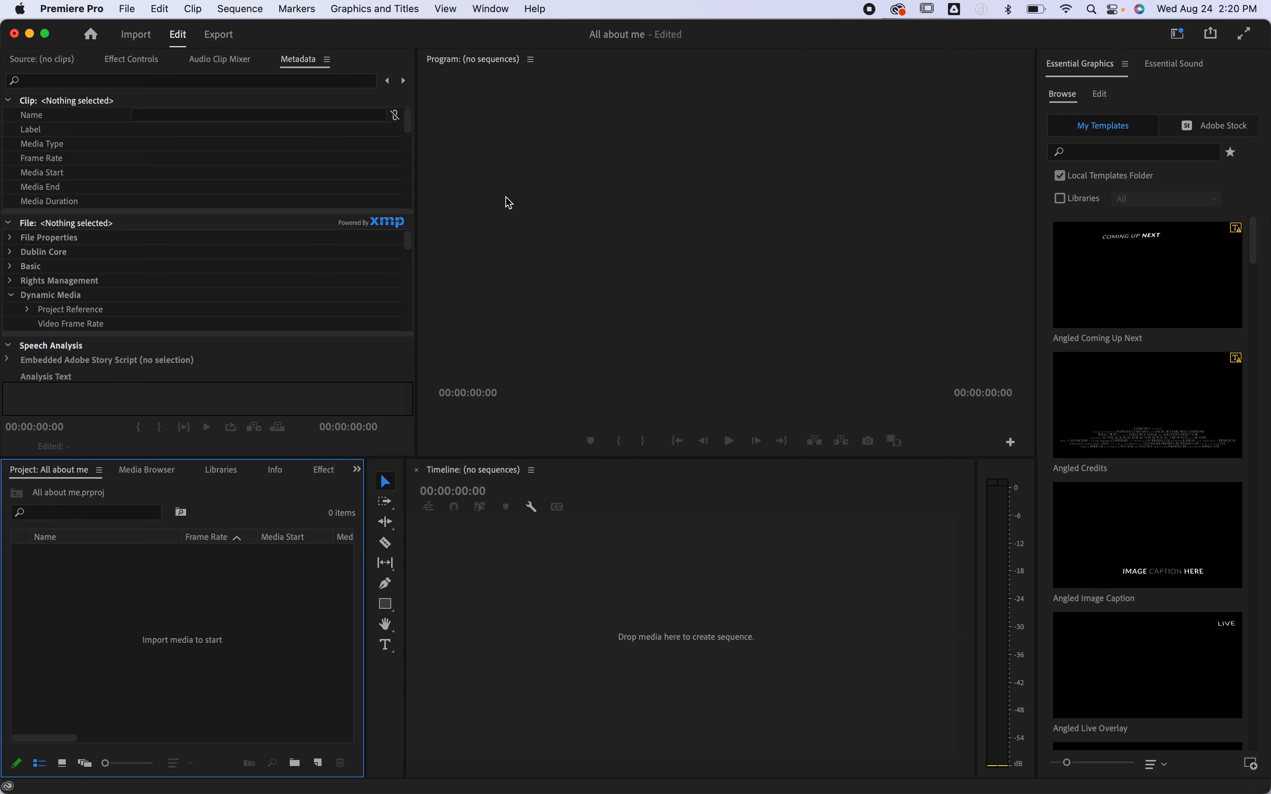
# Try out the Color workspace and the Graphics workspace.
pyautogui.click(491, 9)
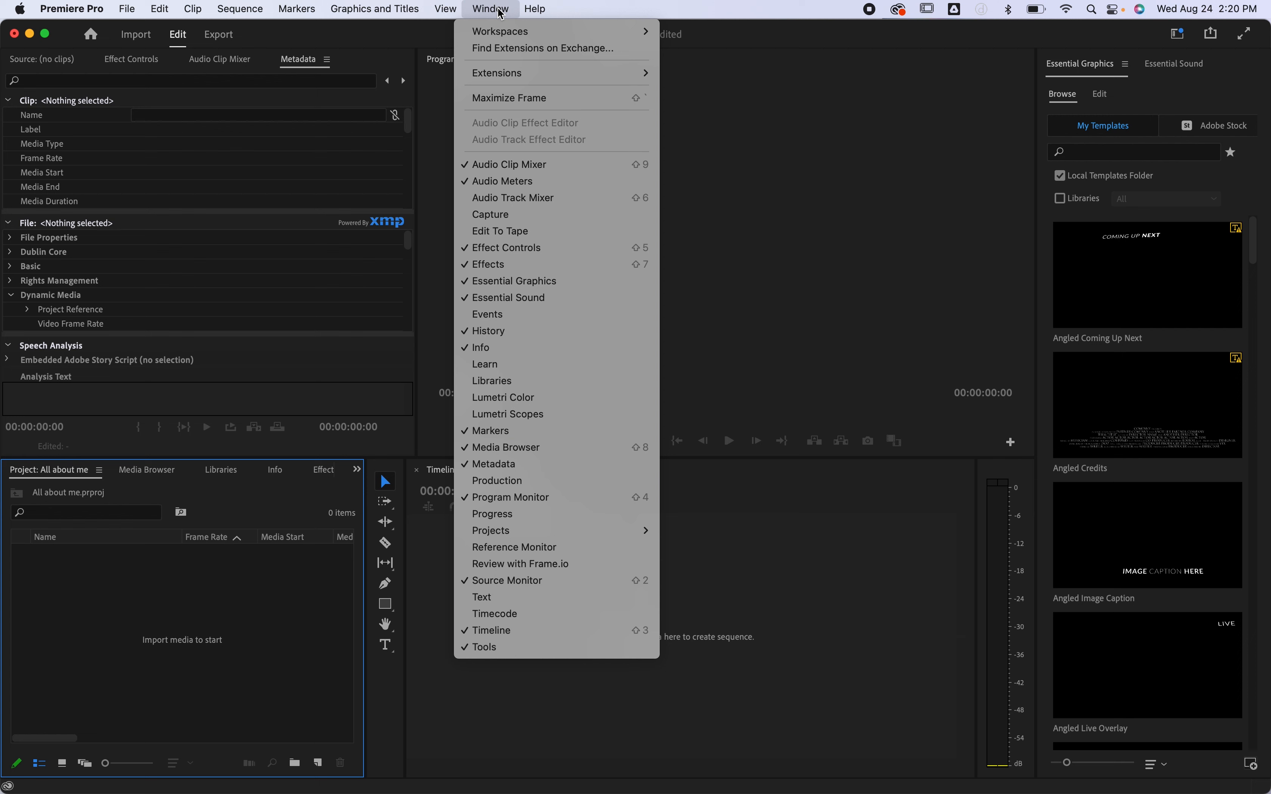
pyautogui.moveTo(500, 32)
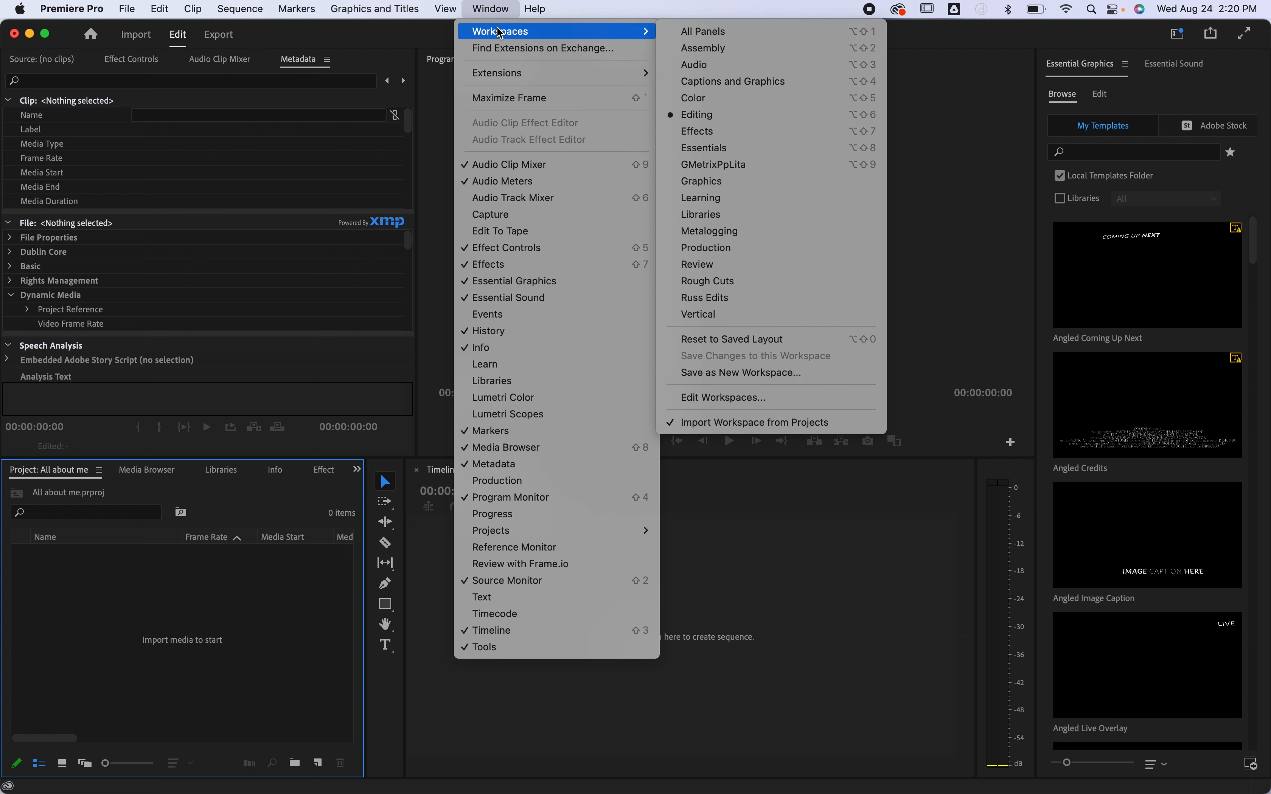
pyautogui.click(741, 105)
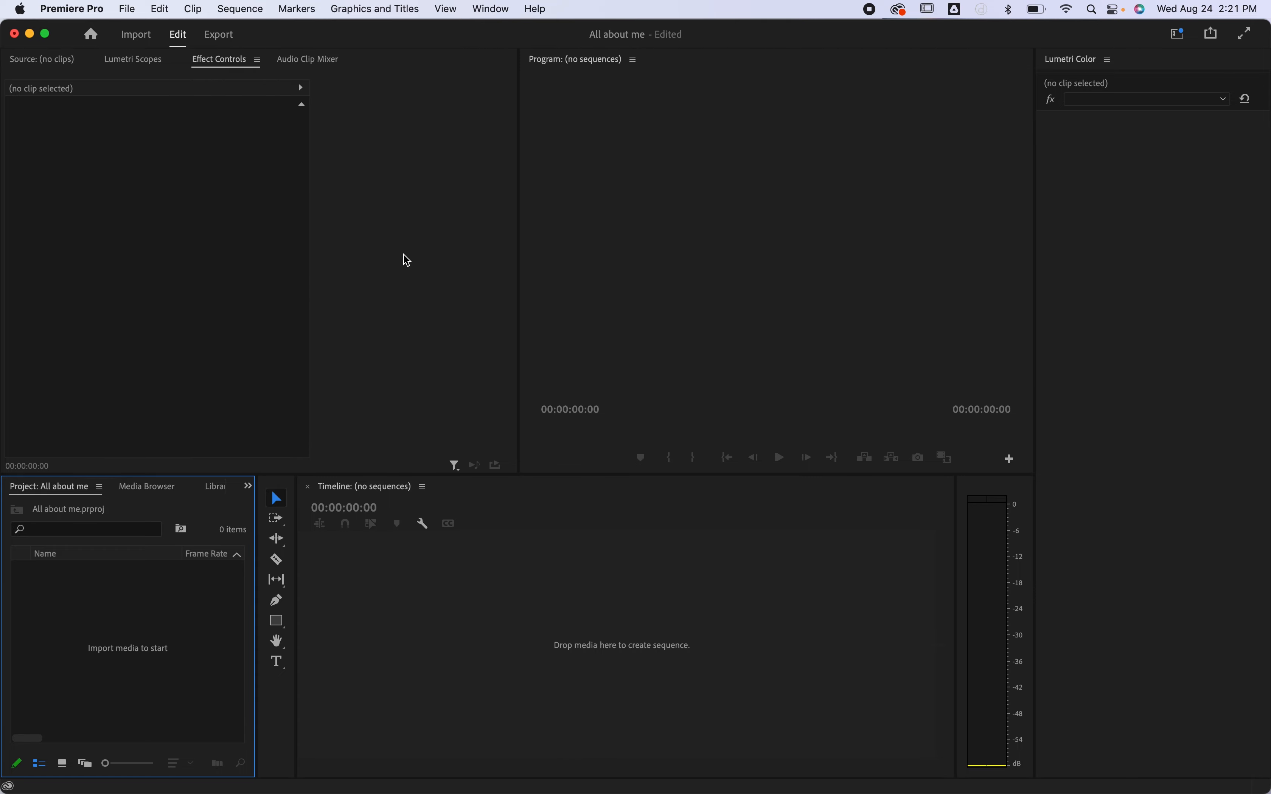
pyautogui.click(449, 9)
pyautogui.moveTo(491, 9)
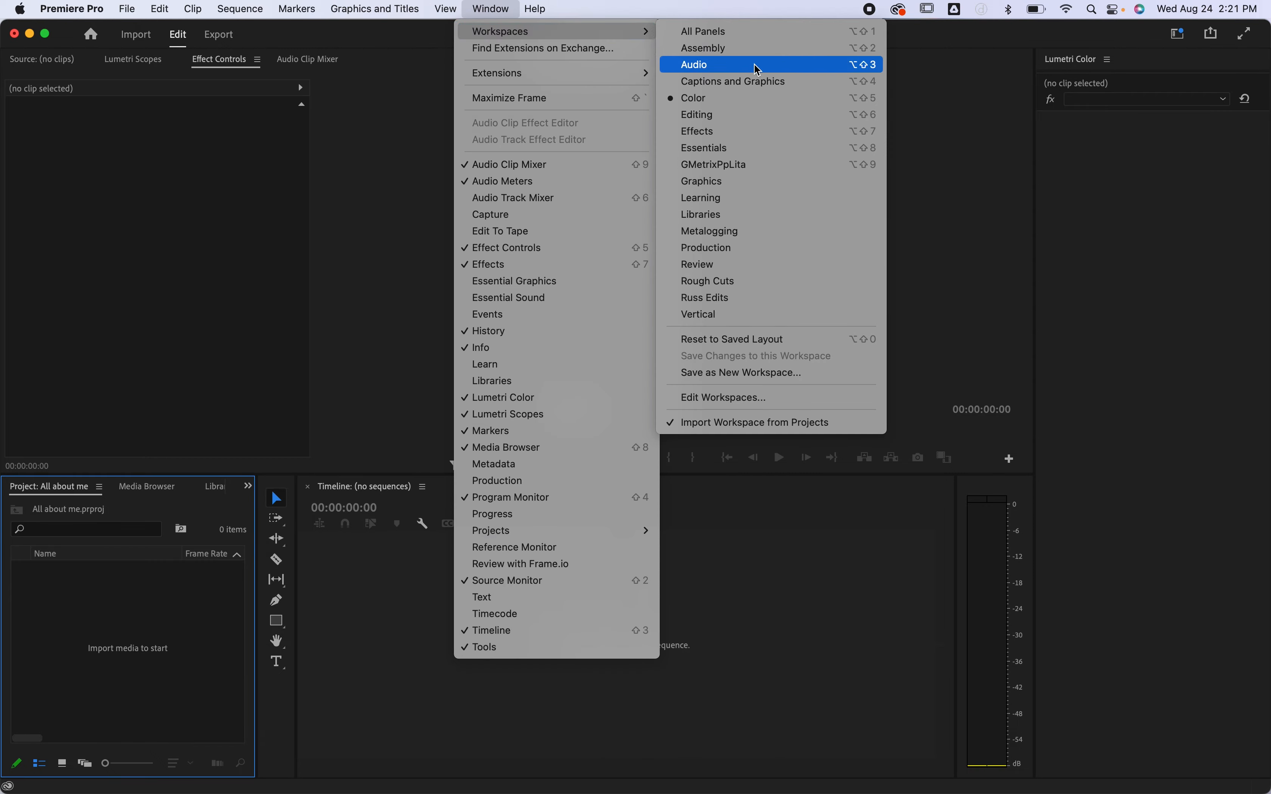
pyautogui.click(745, 185)
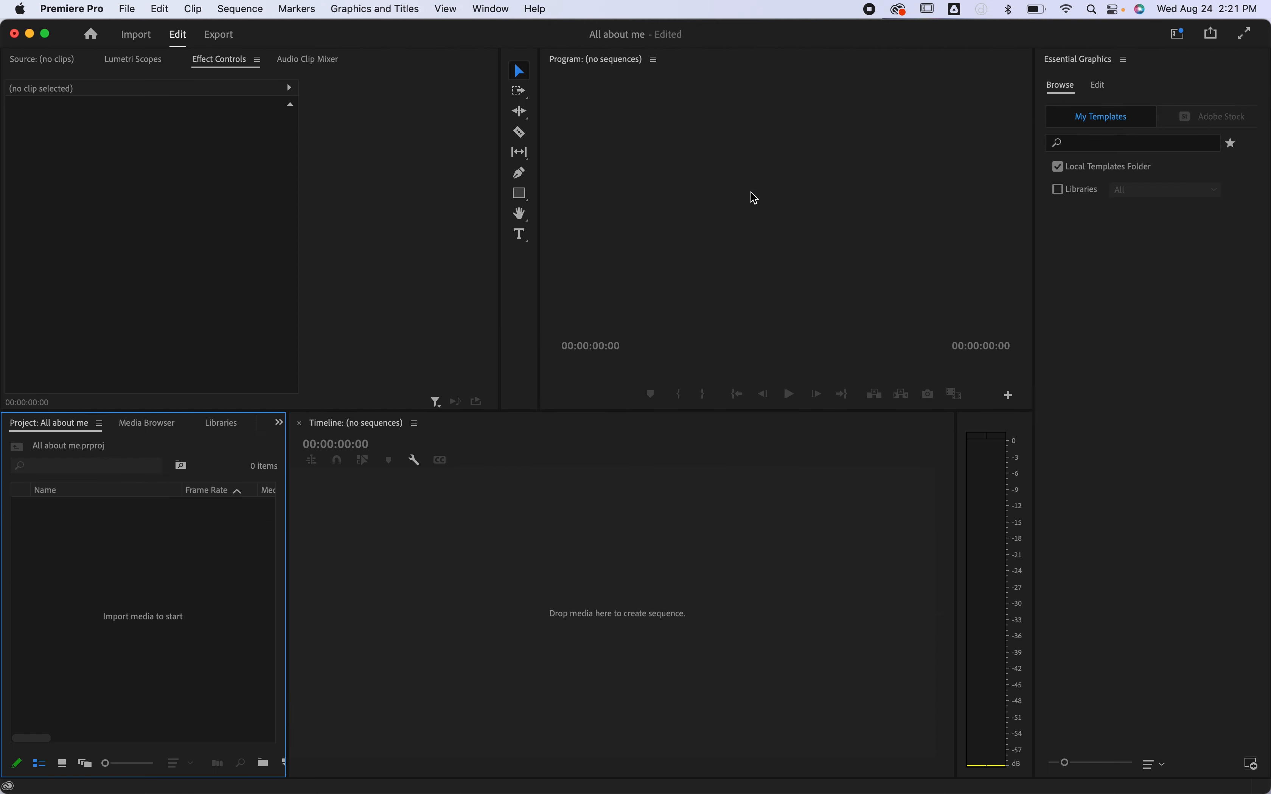
pyautogui.moveTo(1155, 276)
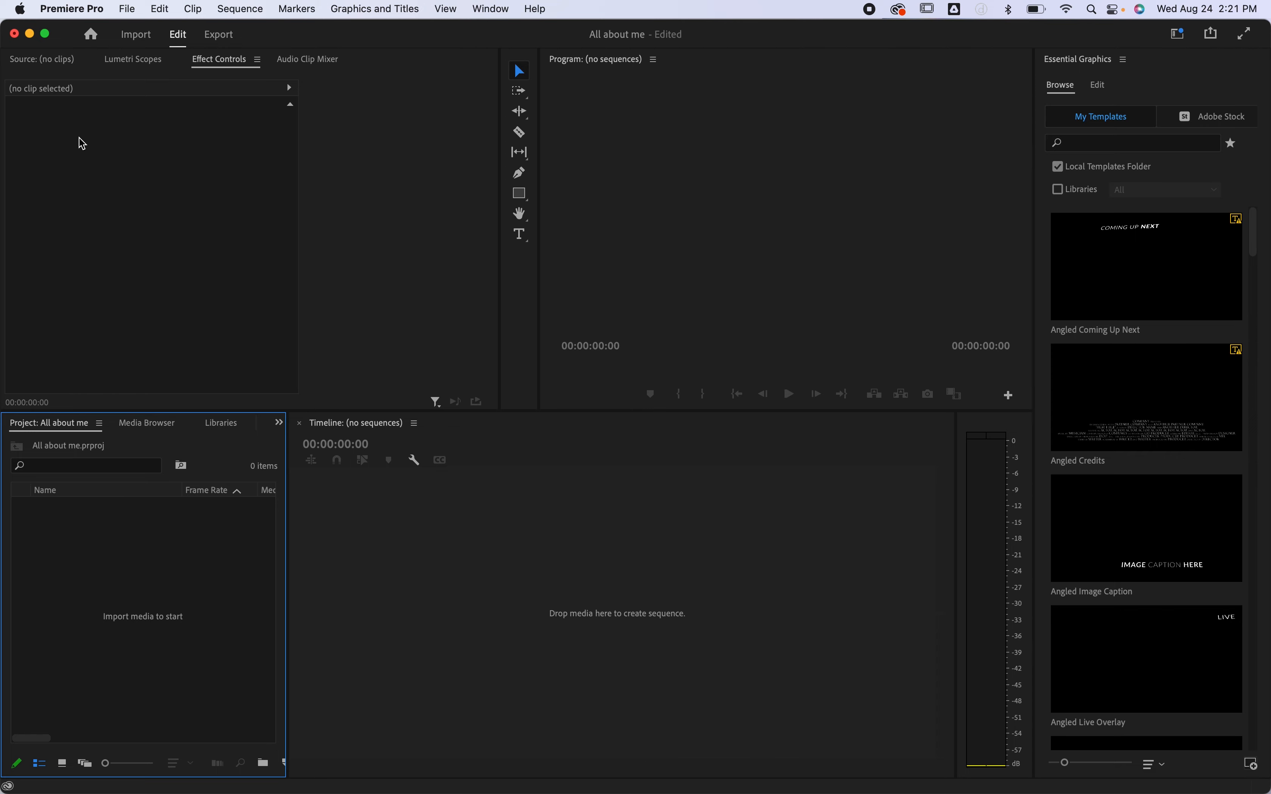
# Switch to the Editing workspace and reset it to its saved layout.
pyautogui.click(479, 10)
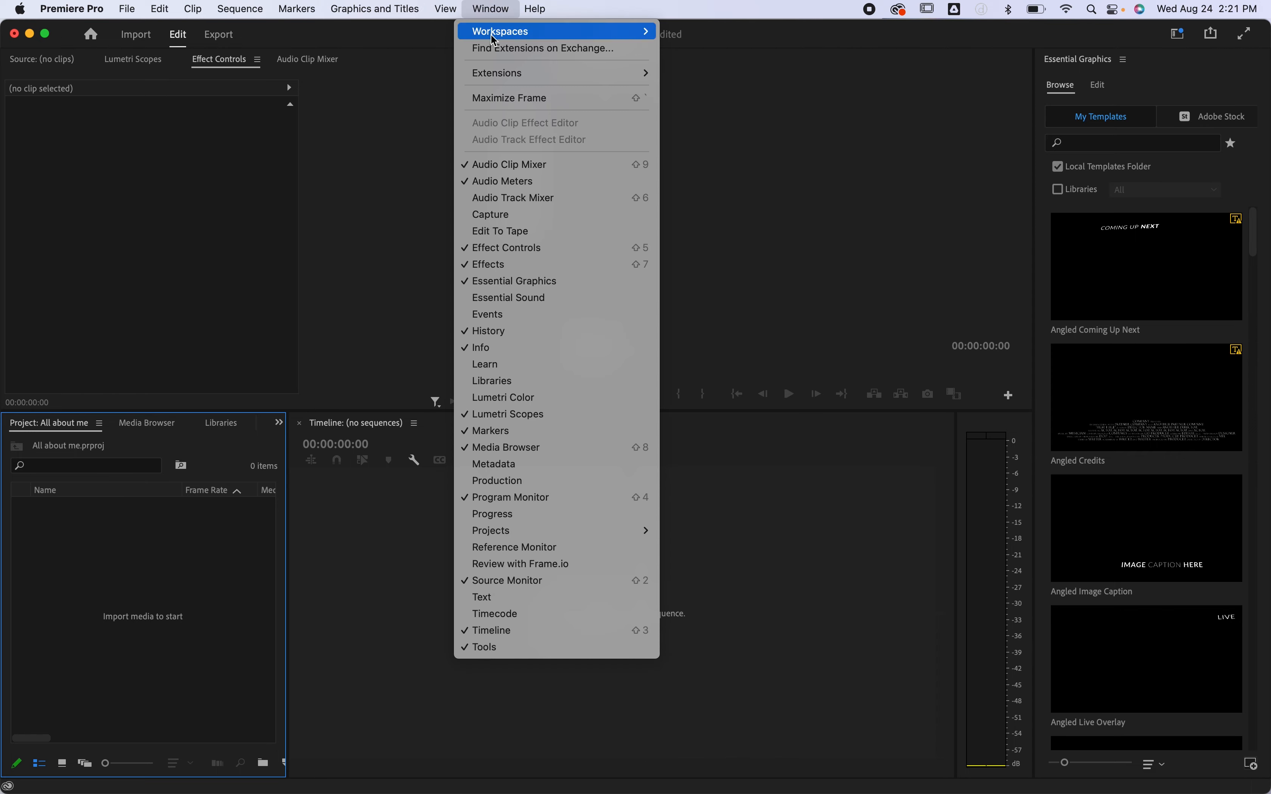
pyautogui.moveTo(494, 37)
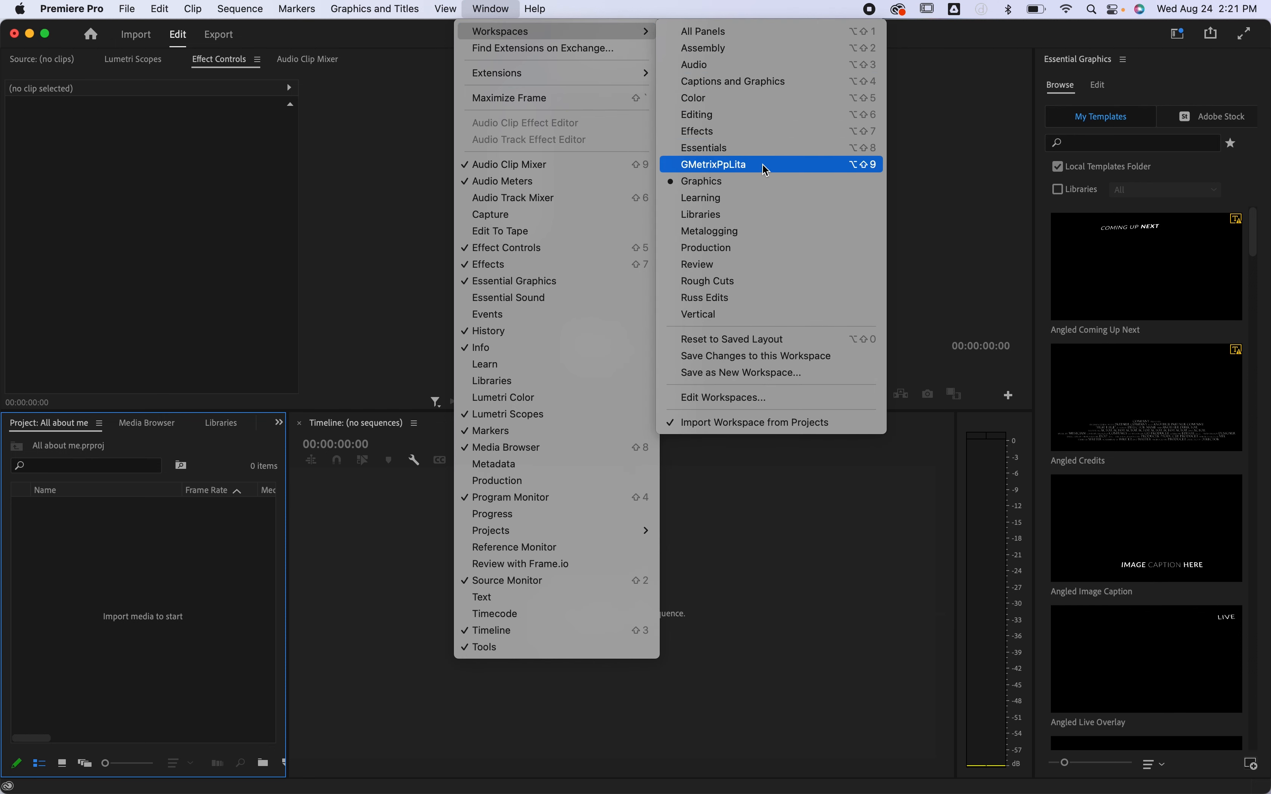
pyautogui.click(752, 115)
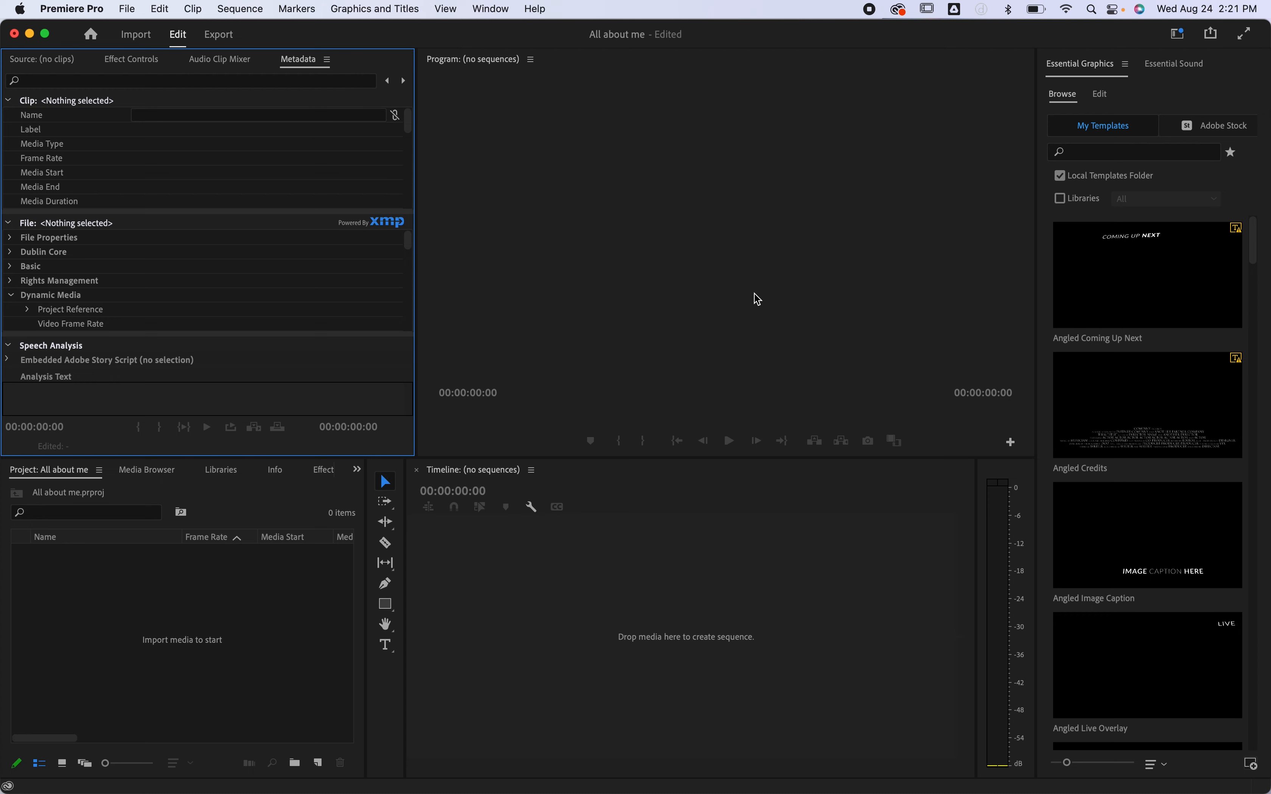
pyautogui.click(493, 9)
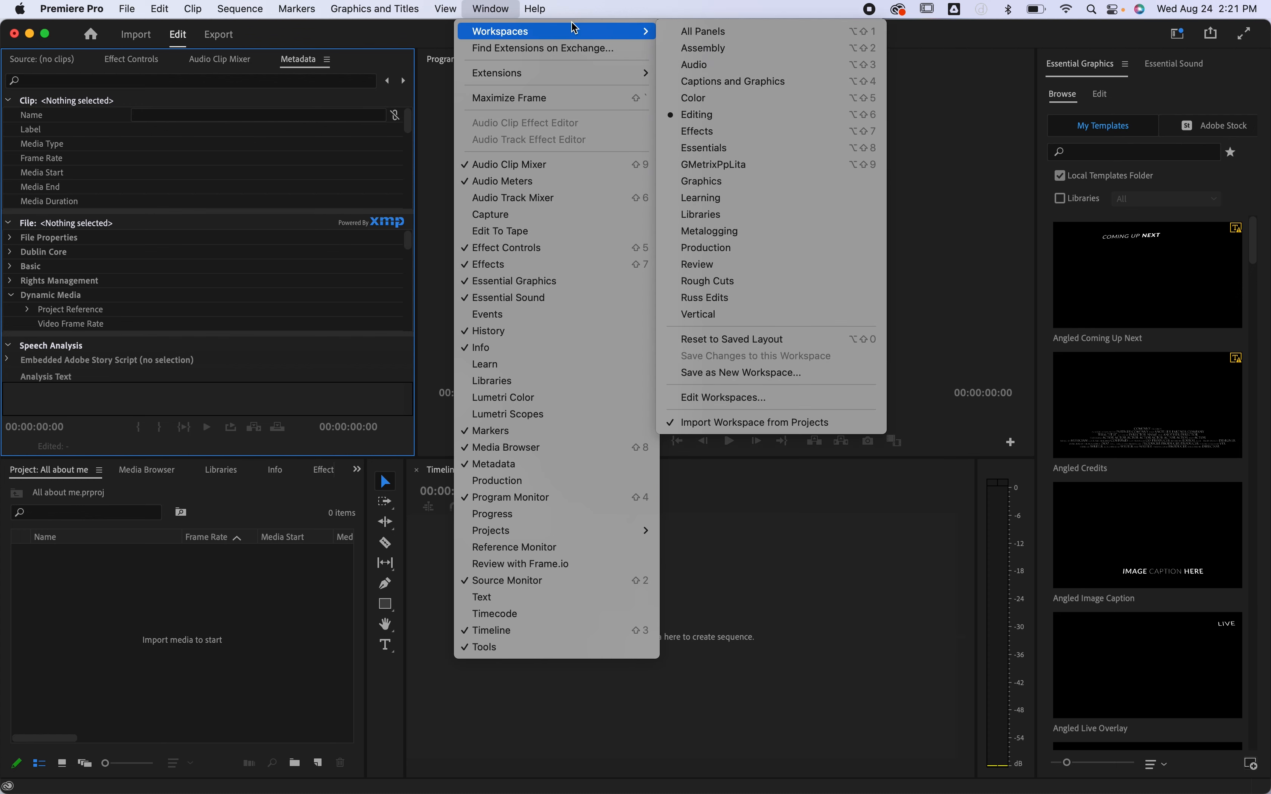
pyautogui.click(784, 339)
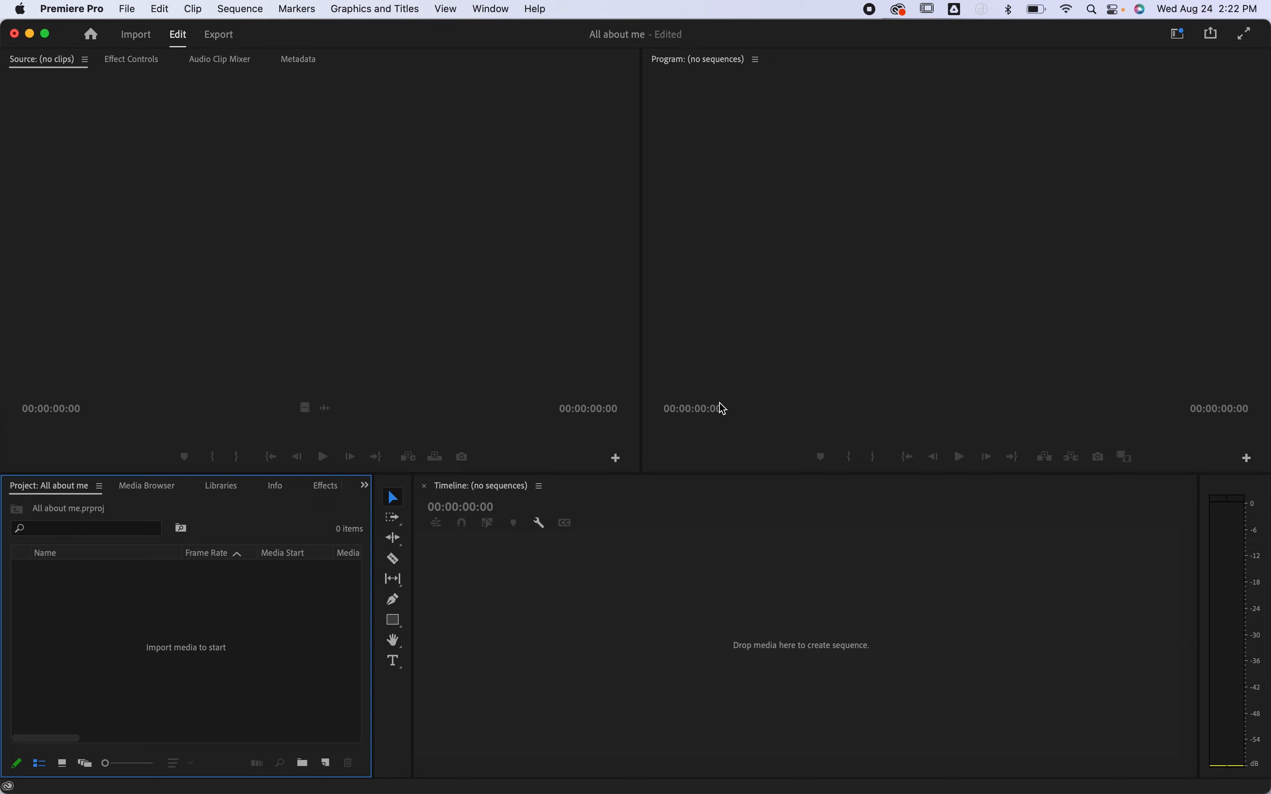
pyautogui.click(494, 9)
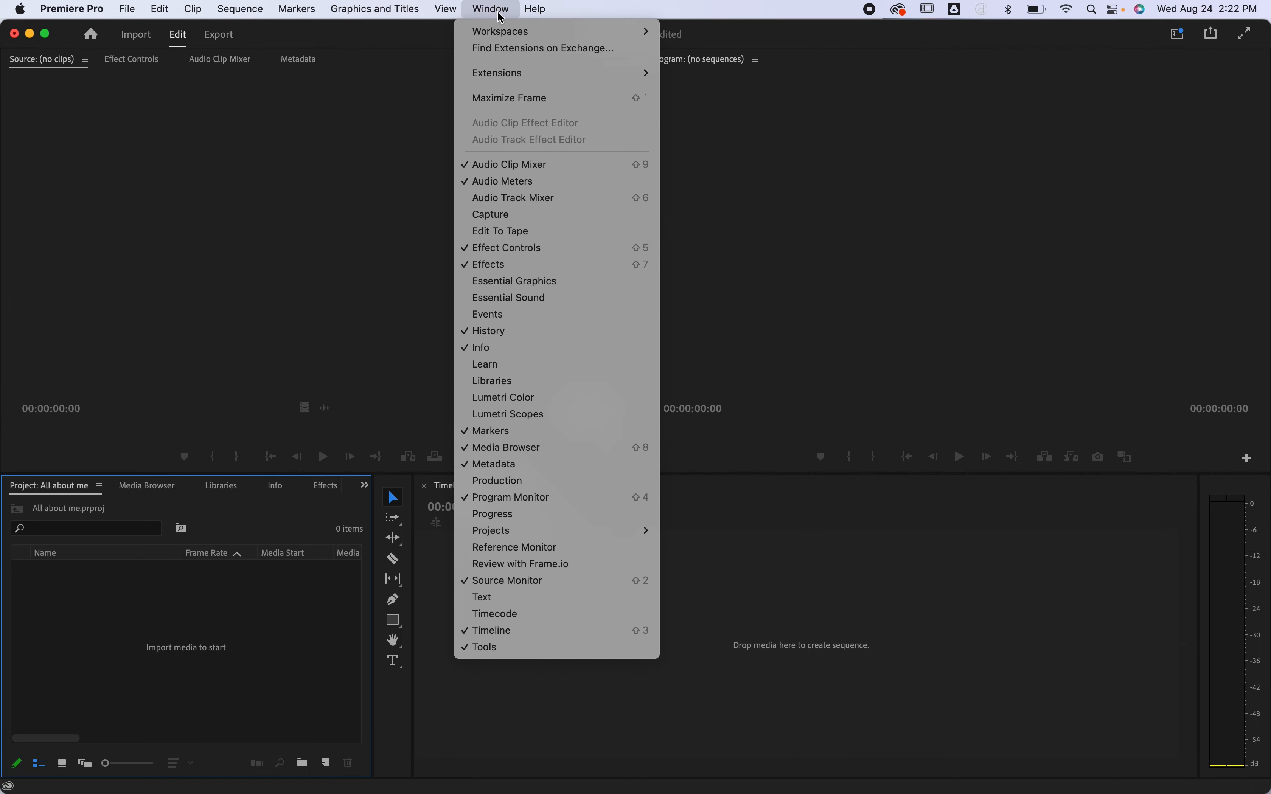
pyautogui.moveTo(509, 33)
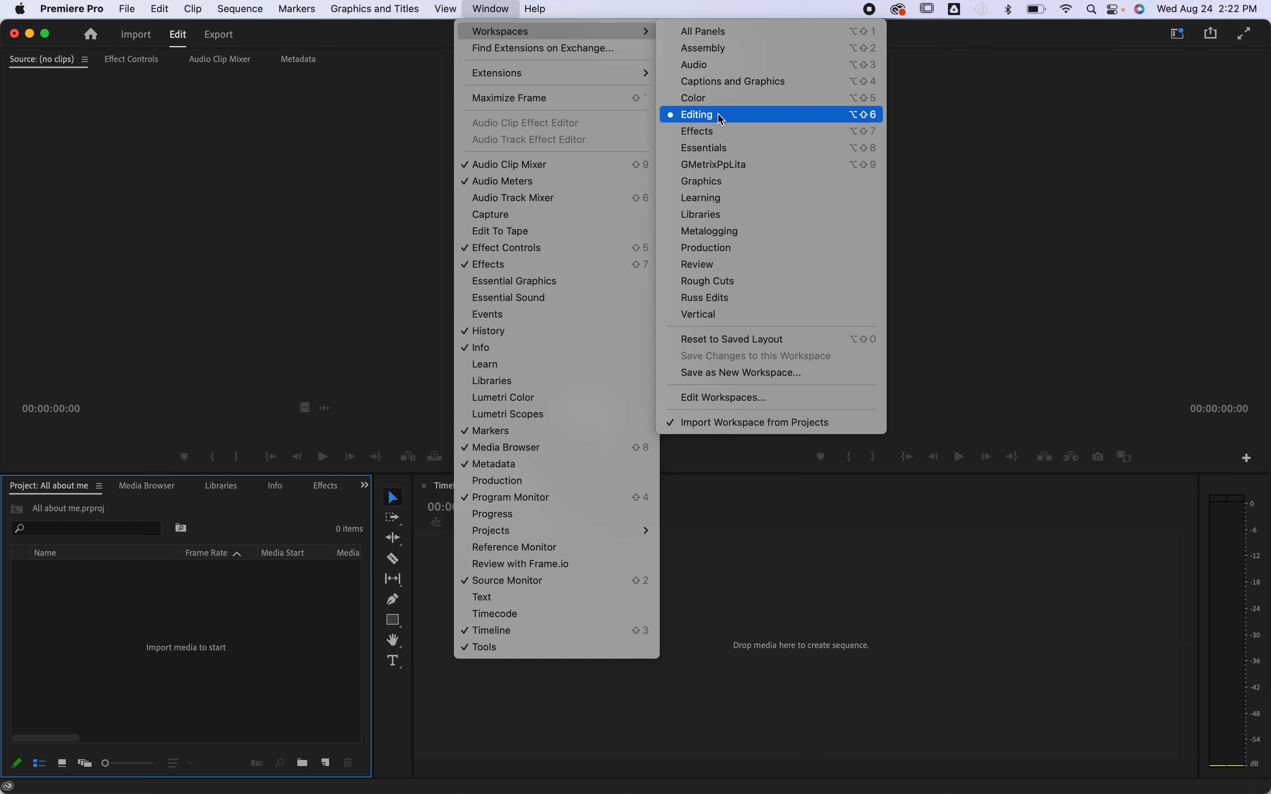
pyautogui.click(743, 342)
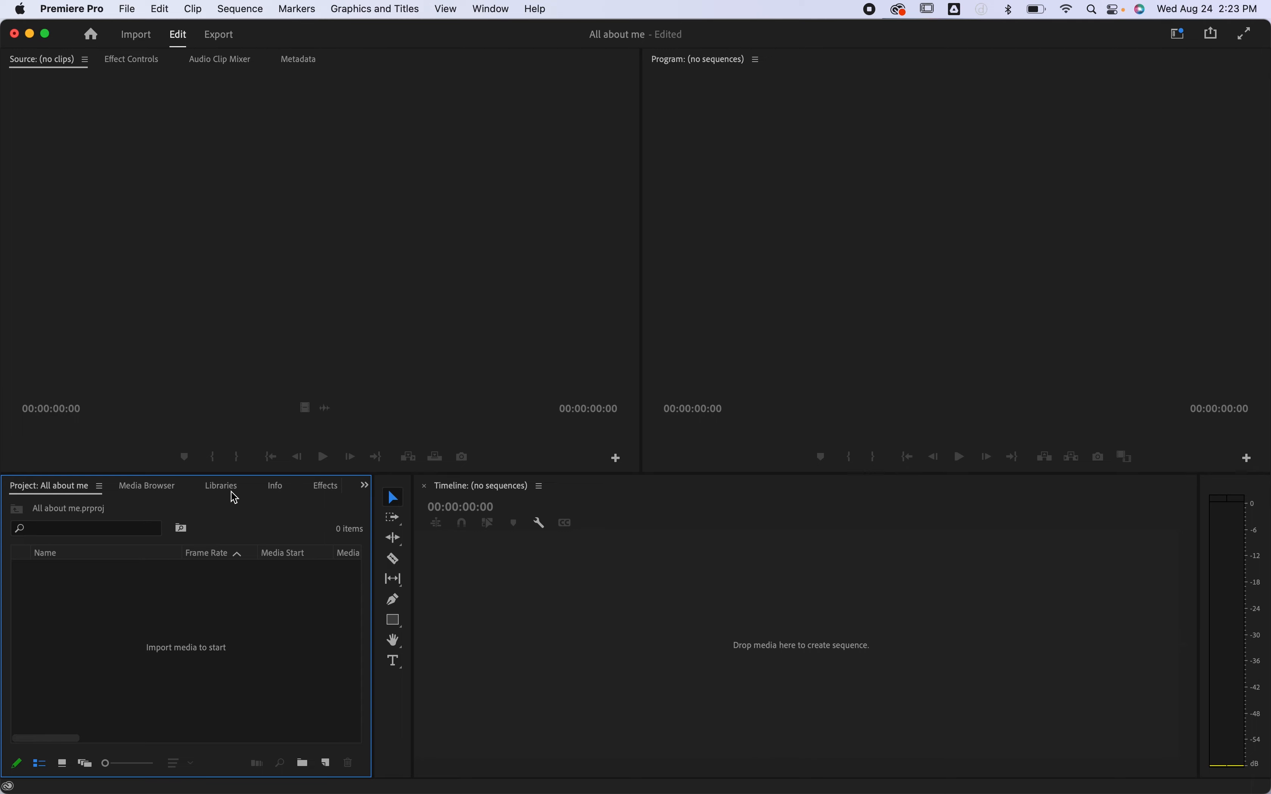
# Look through the Info, Effects, Markers and History panels grouped with the Project panel, and return to the Project panel.
pyautogui.click(276, 487)
pyautogui.click(321, 488)
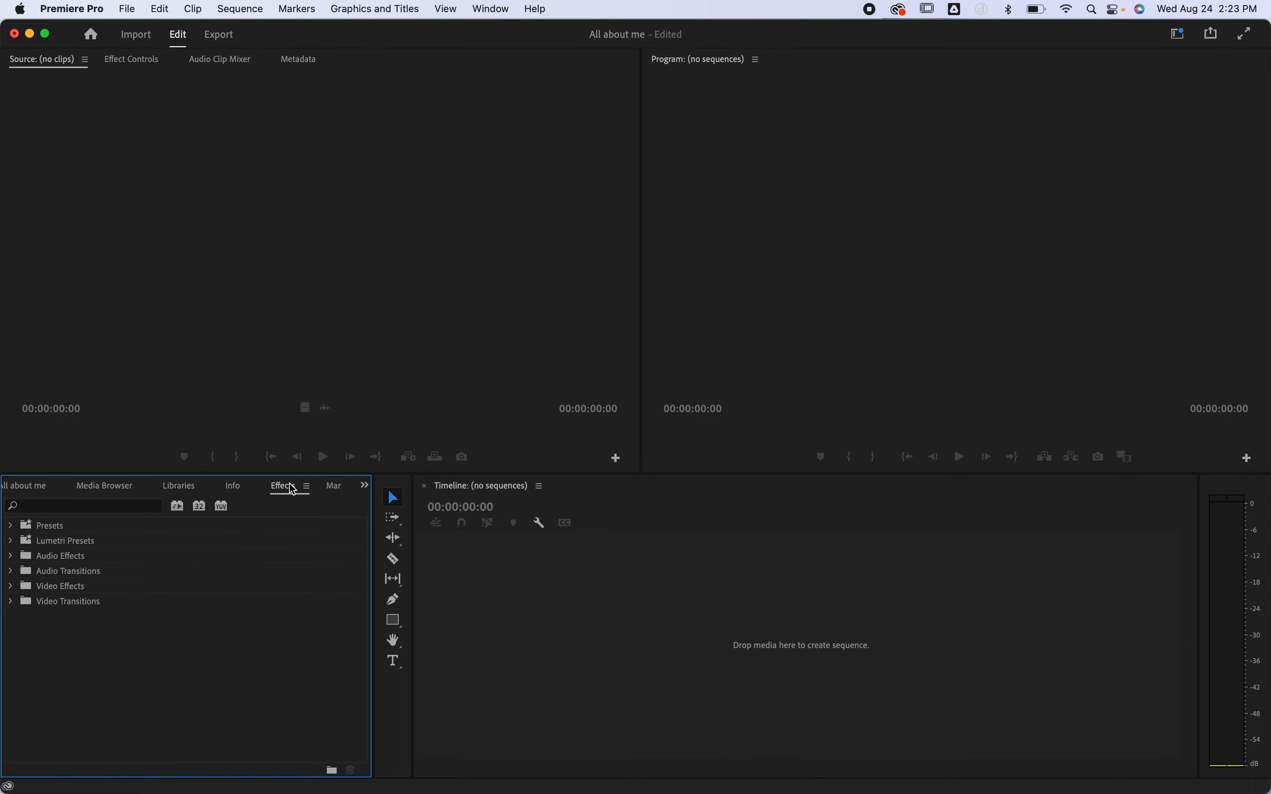
pyautogui.click(336, 491)
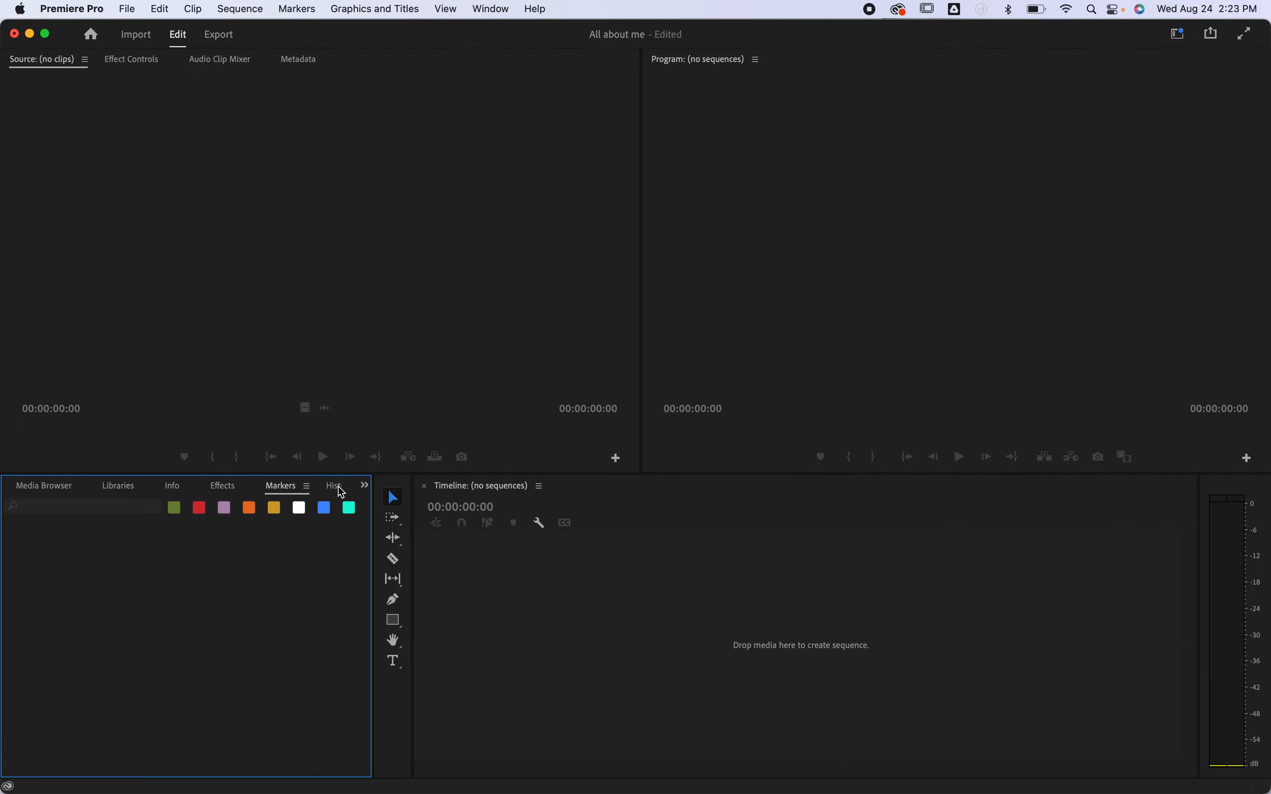
pyautogui.click(339, 488)
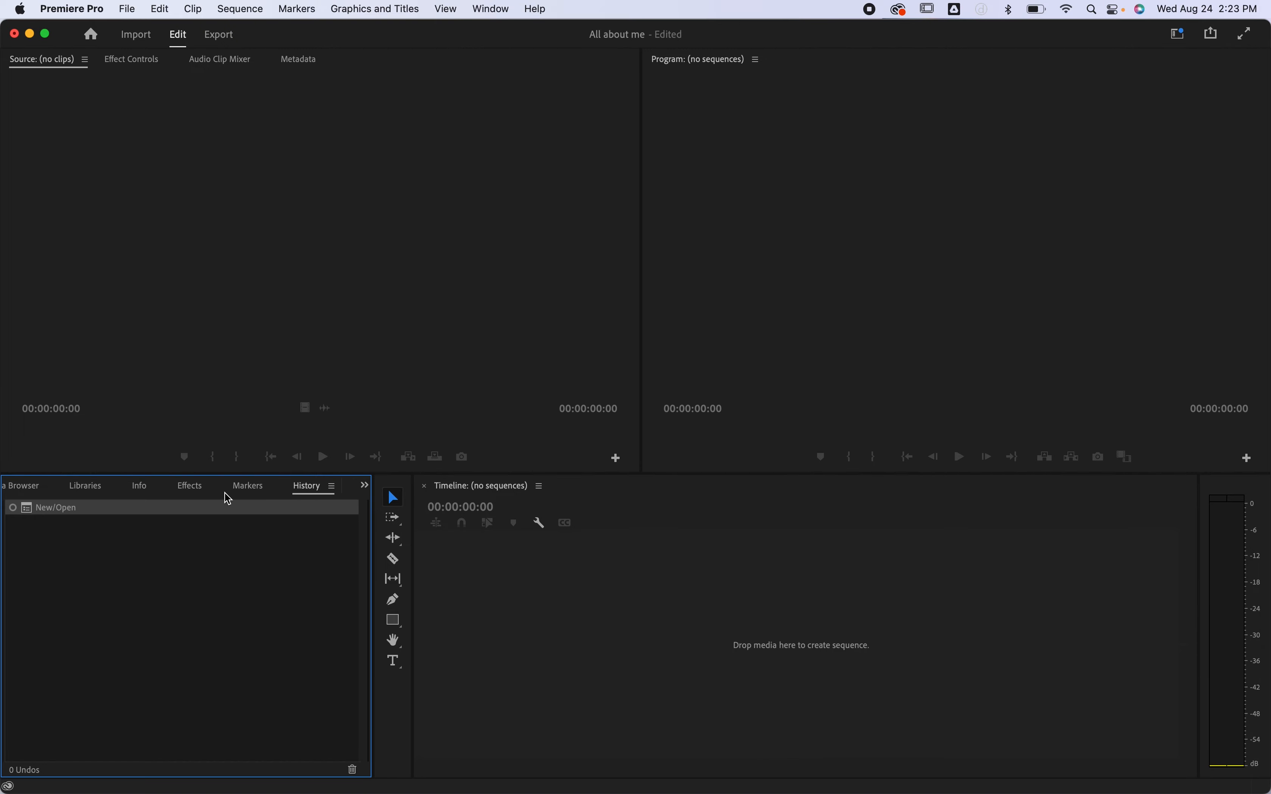
pyautogui.click(191, 486)
pyautogui.click(139, 489)
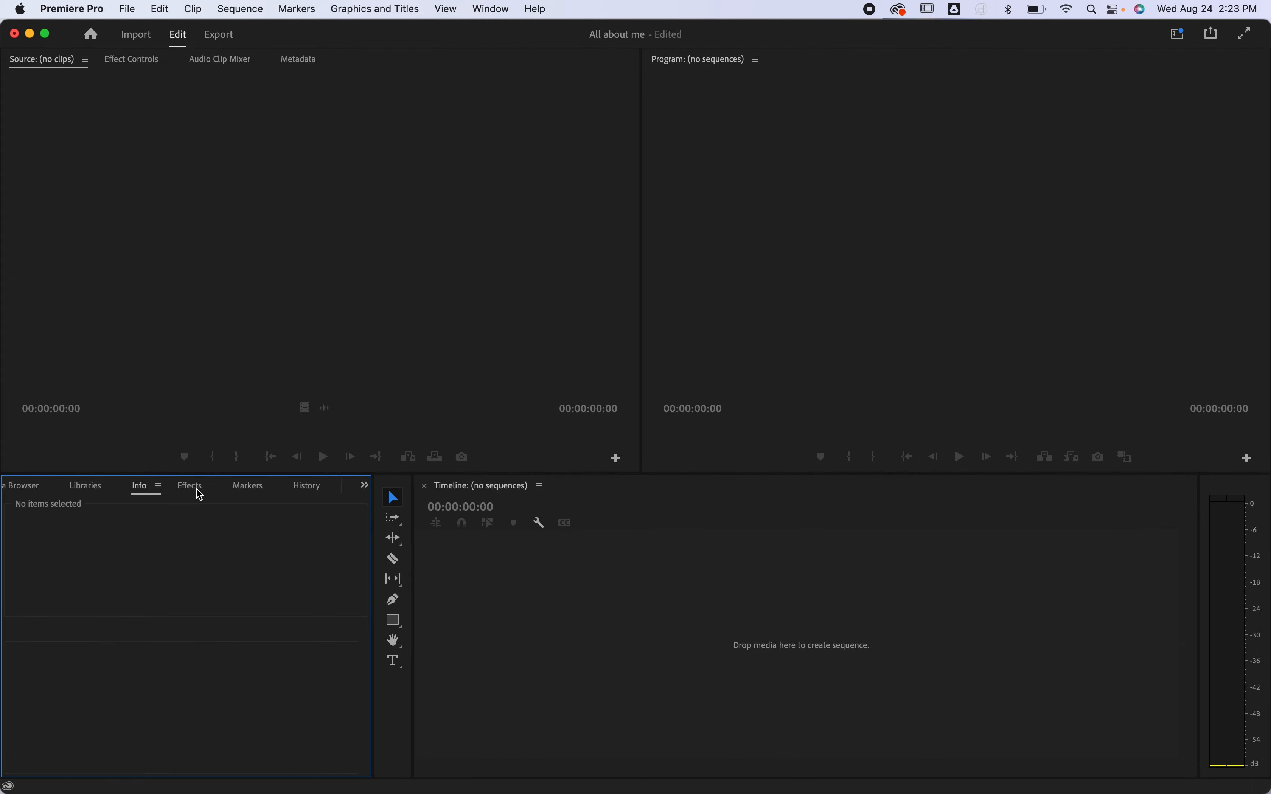
pyautogui.click(365, 486)
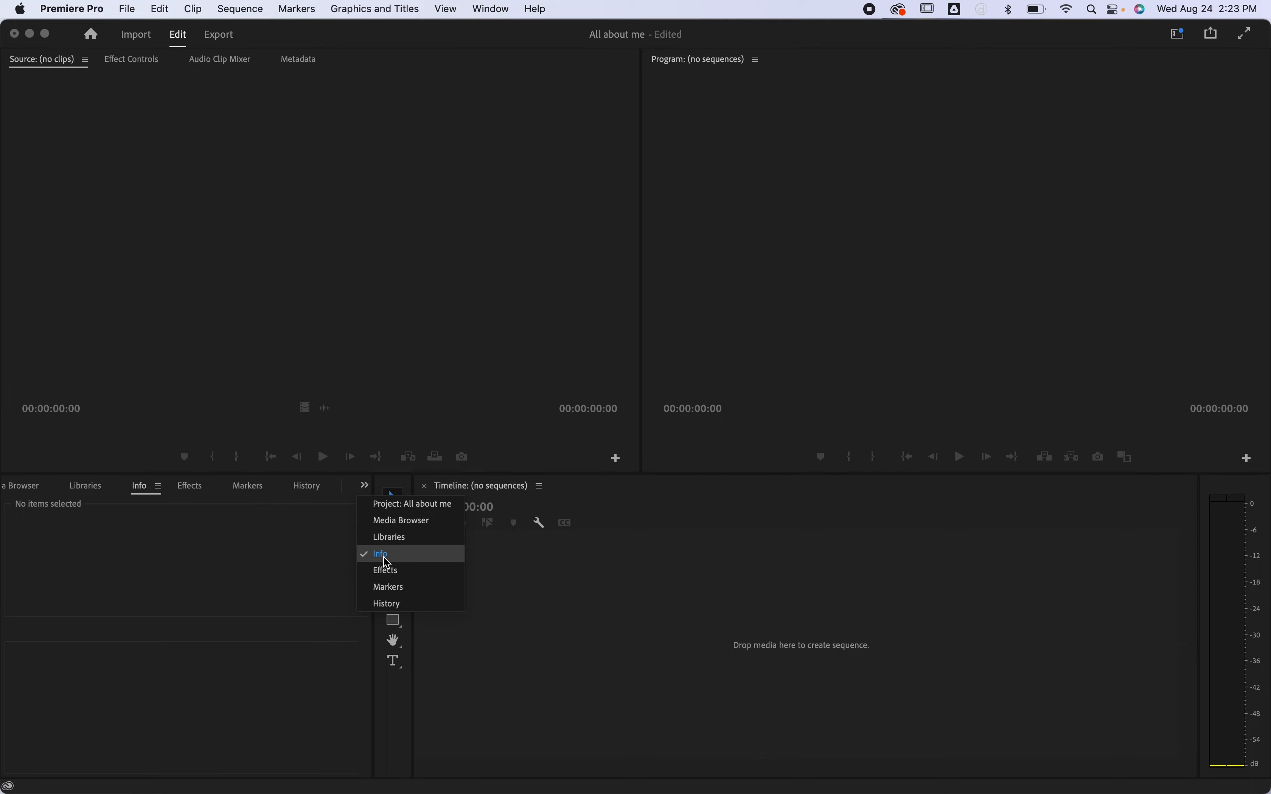
pyautogui.click(398, 510)
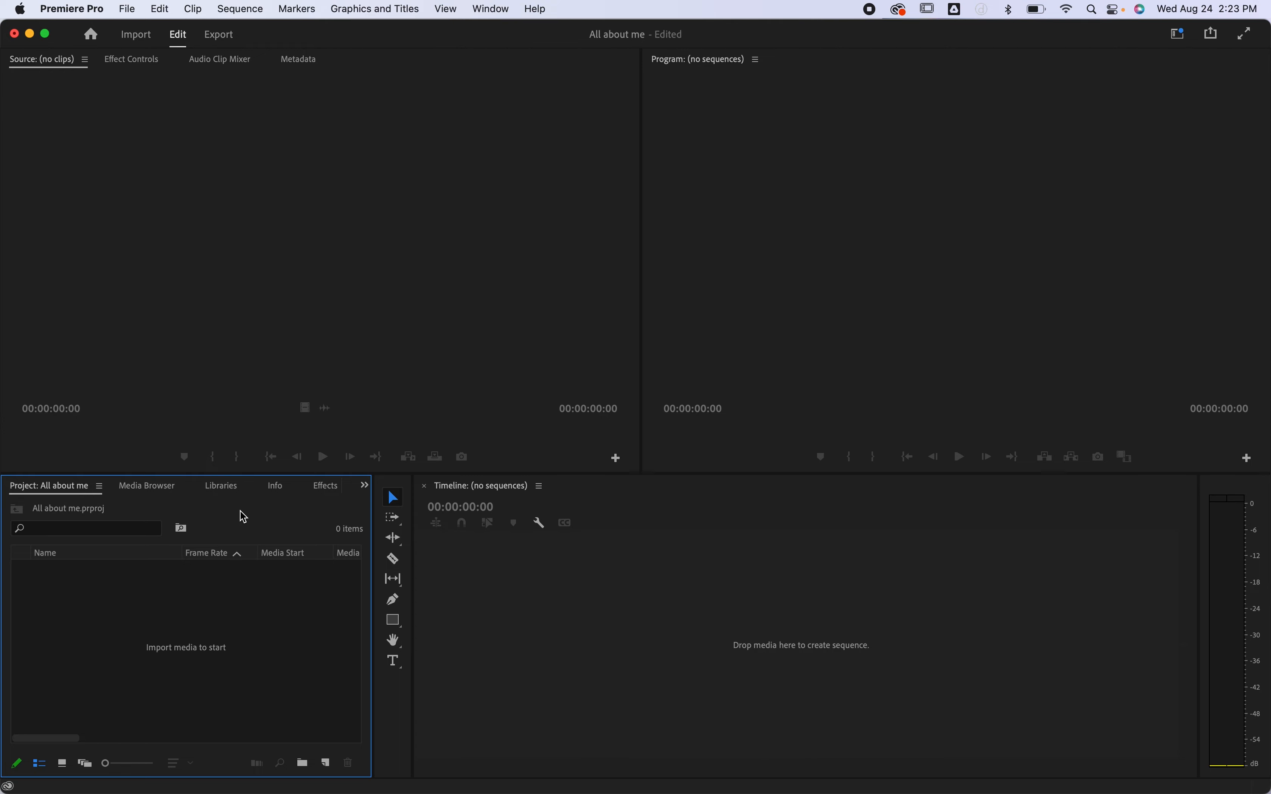
# Check the list of hidden panels in the Project group, view Markers and History, and bring the Project panel back.
pyautogui.click(369, 489)
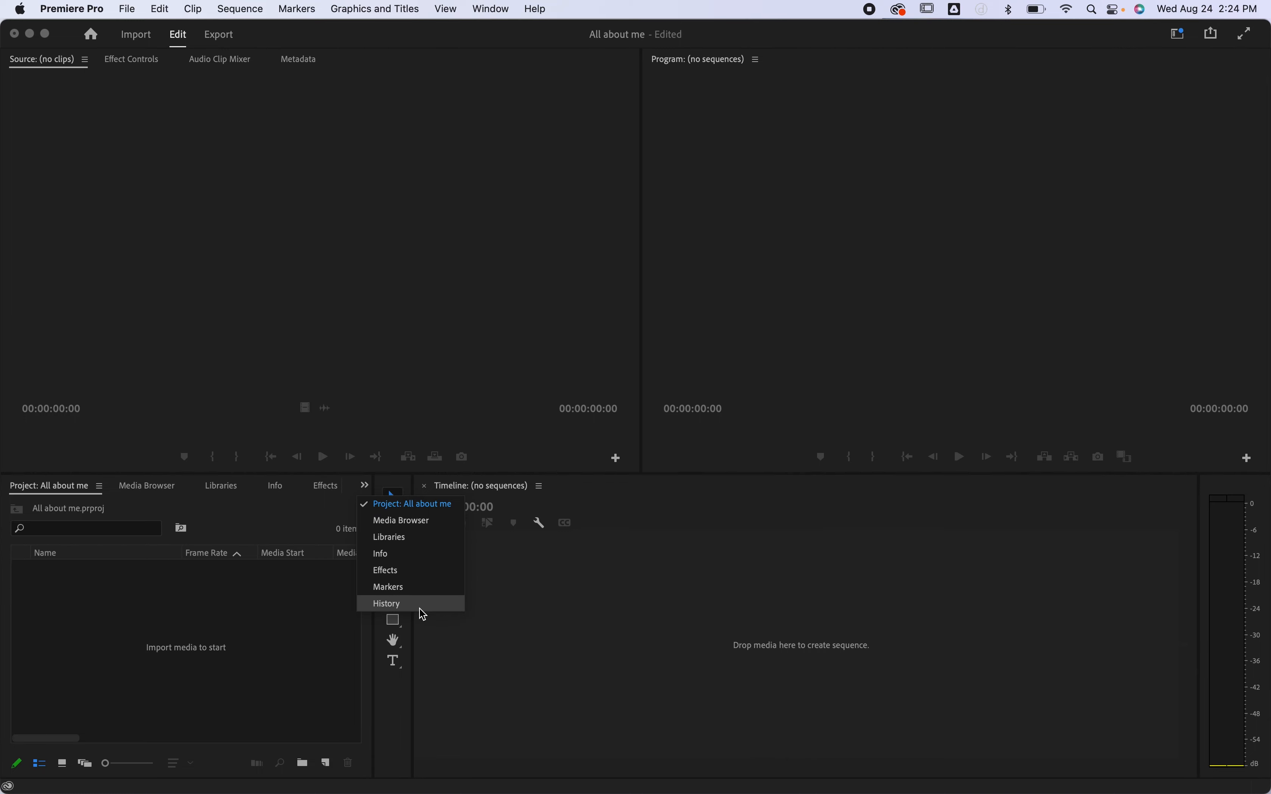
pyautogui.click(330, 509)
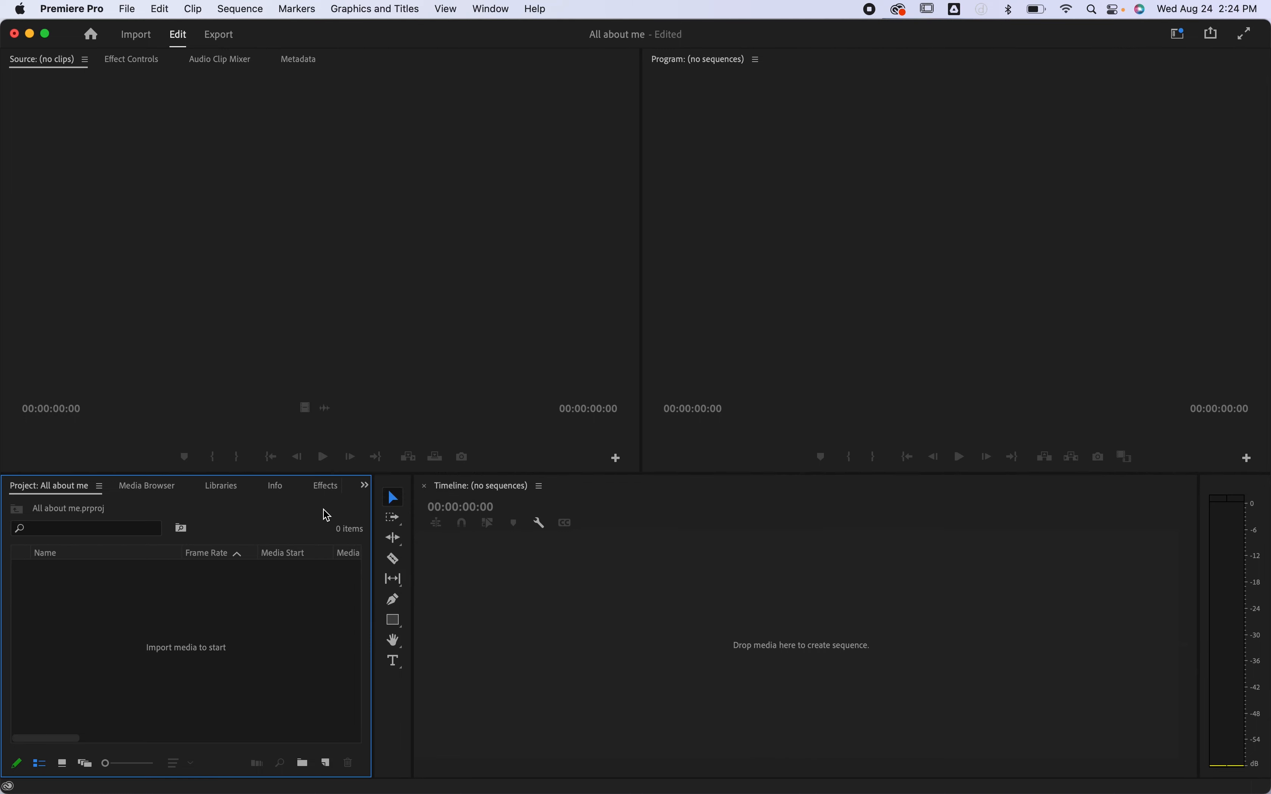
pyautogui.click(336, 489)
pyautogui.click(336, 488)
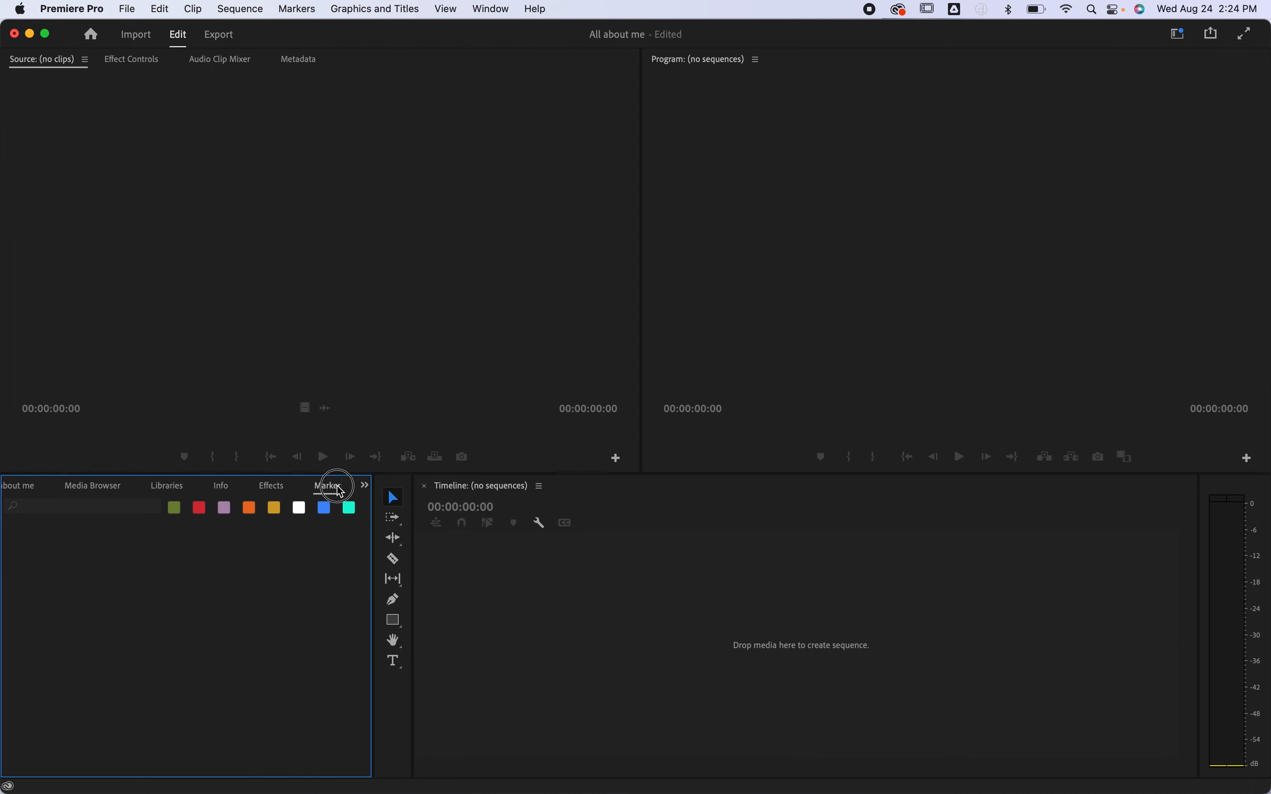
pyautogui.click(338, 487)
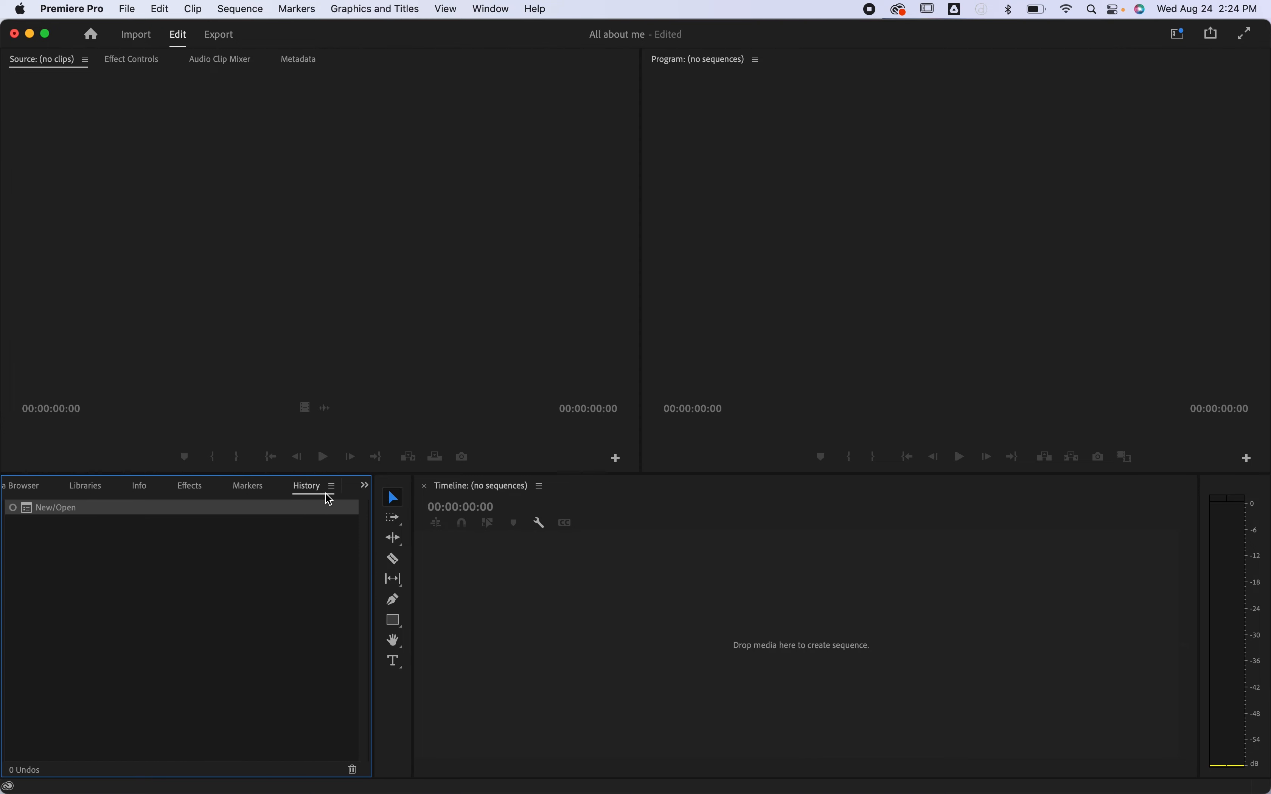
pyautogui.click(365, 485)
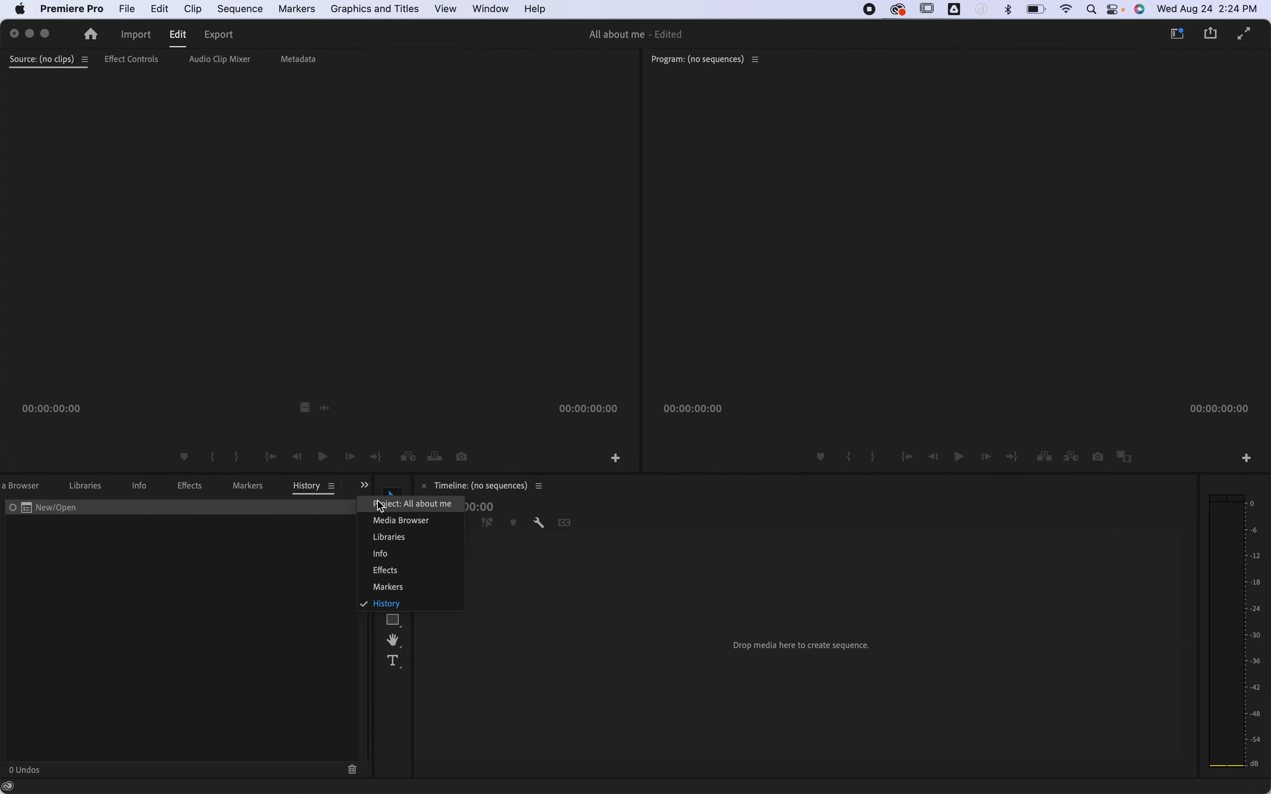
pyautogui.click(391, 509)
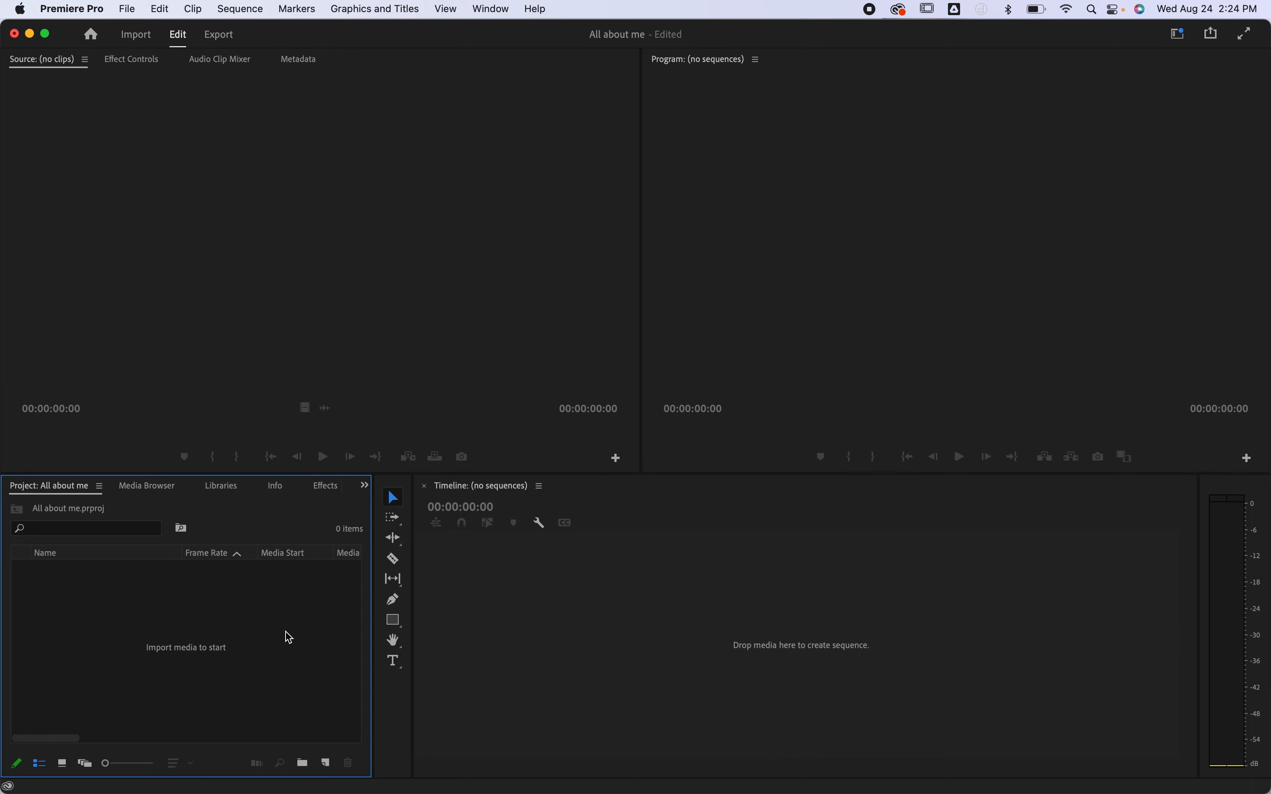
# Browse Macintosh HD in the Media Browser, filter its folders by "use" and open the Users folder.
pyautogui.click(149, 489)
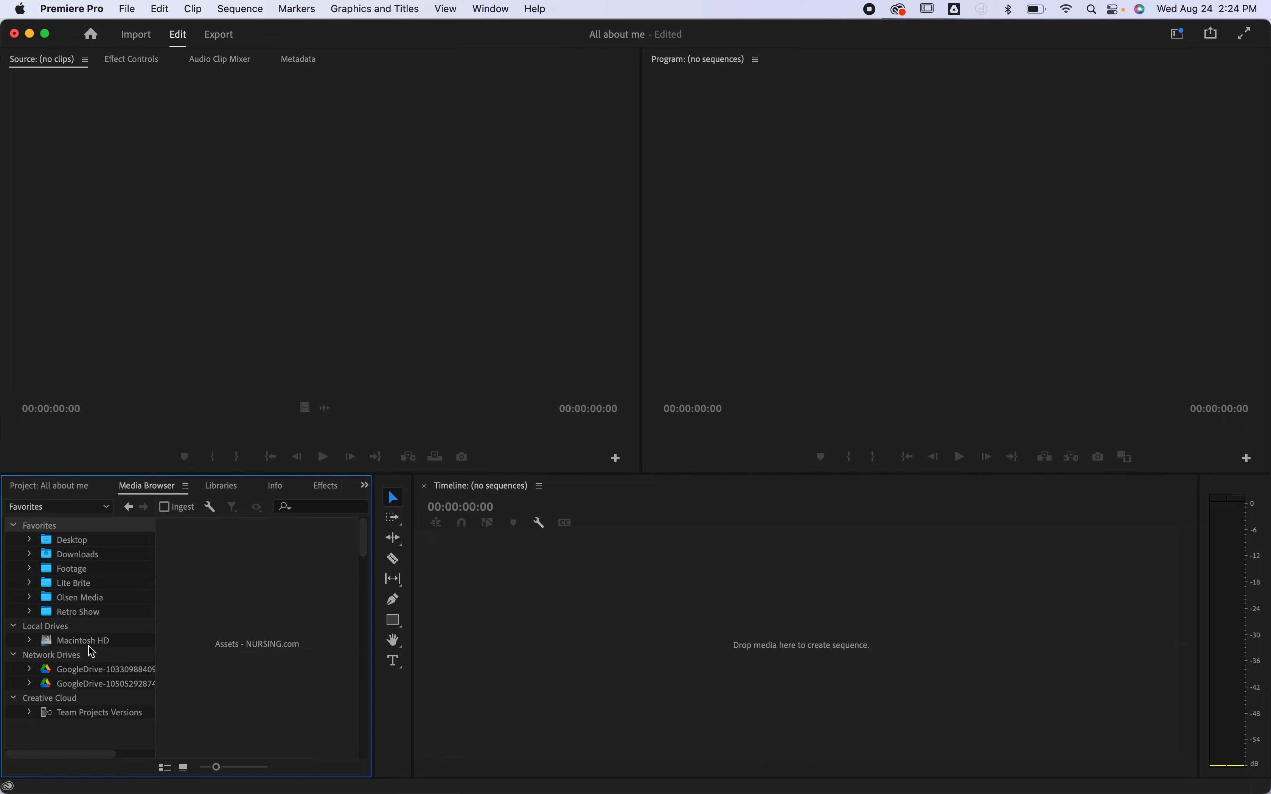
pyautogui.click(76, 646)
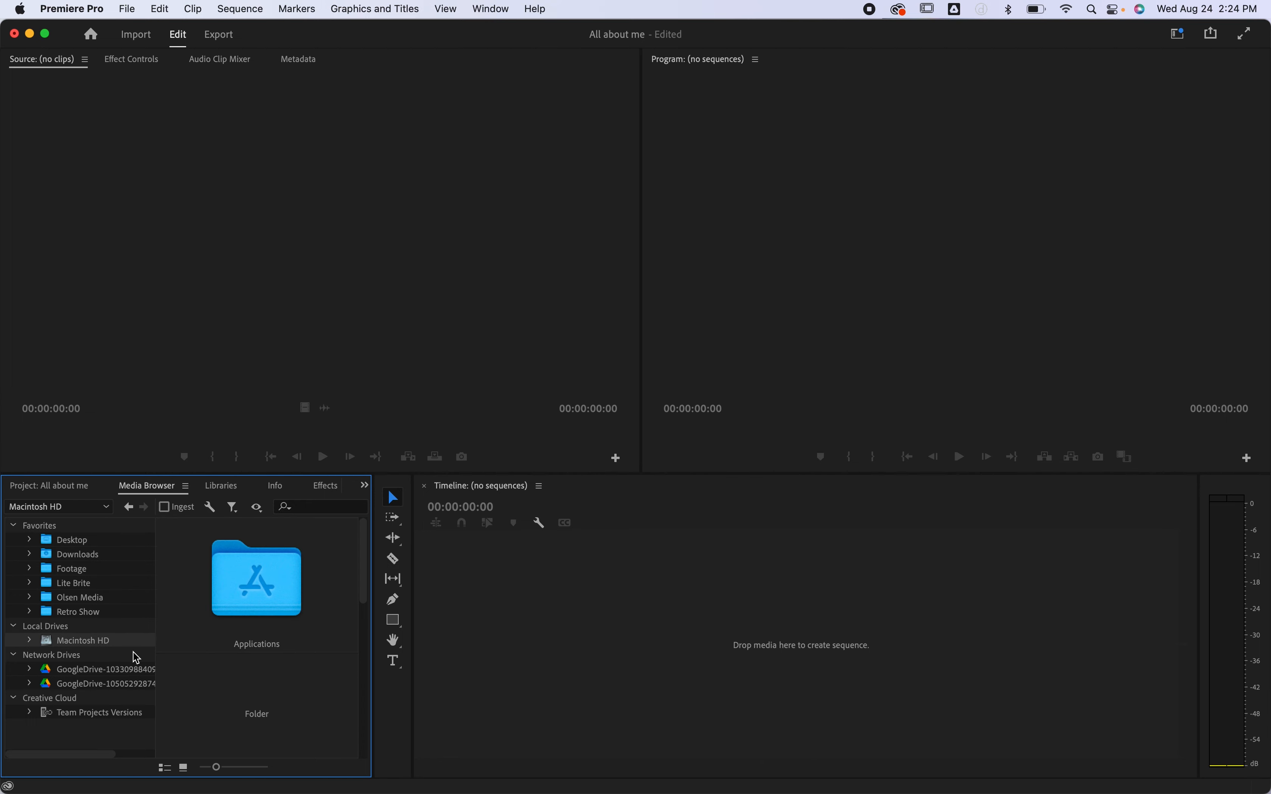
pyautogui.scroll(-2, 219, 633)
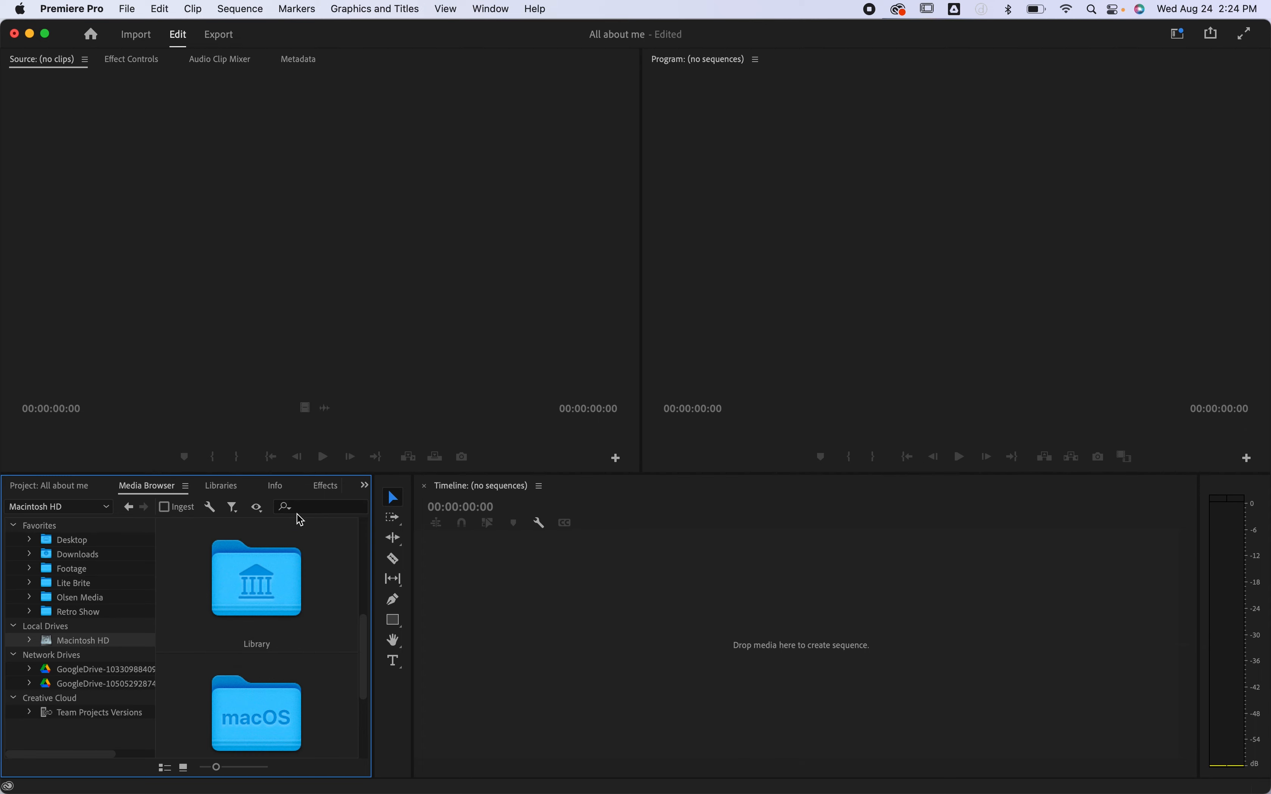
pyautogui.click(313, 508)
pyautogui.write('use')
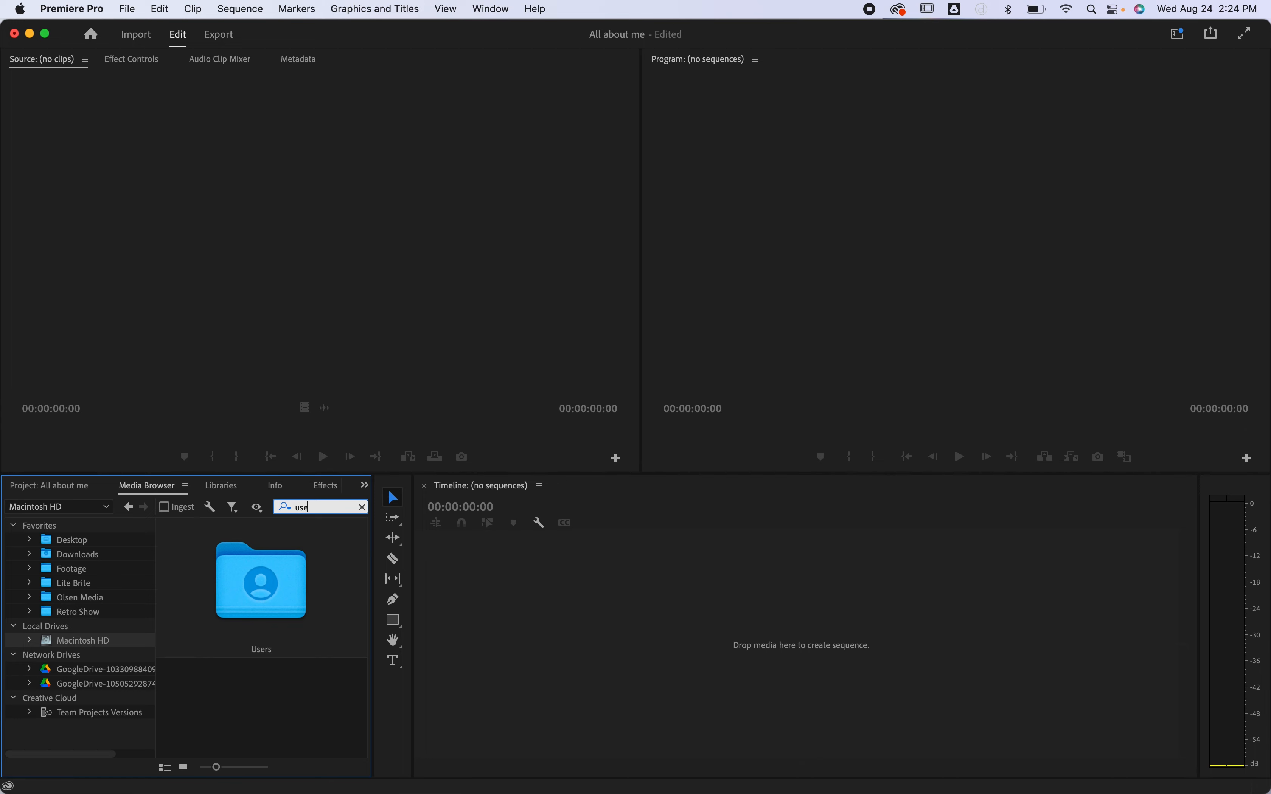
pyautogui.doubleClick(262, 584)
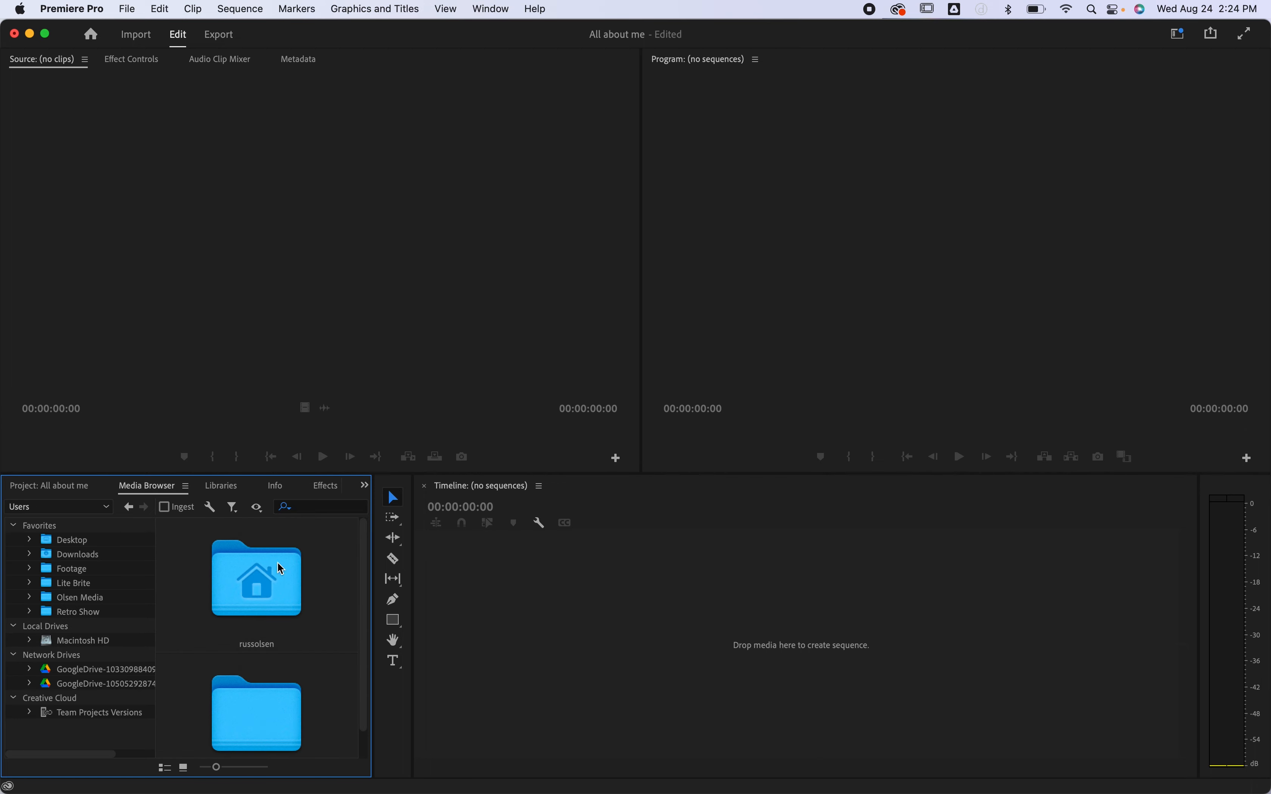
# Filter the Users folder by the account owner's name to find the home folder.
pyautogui.click(328, 506)
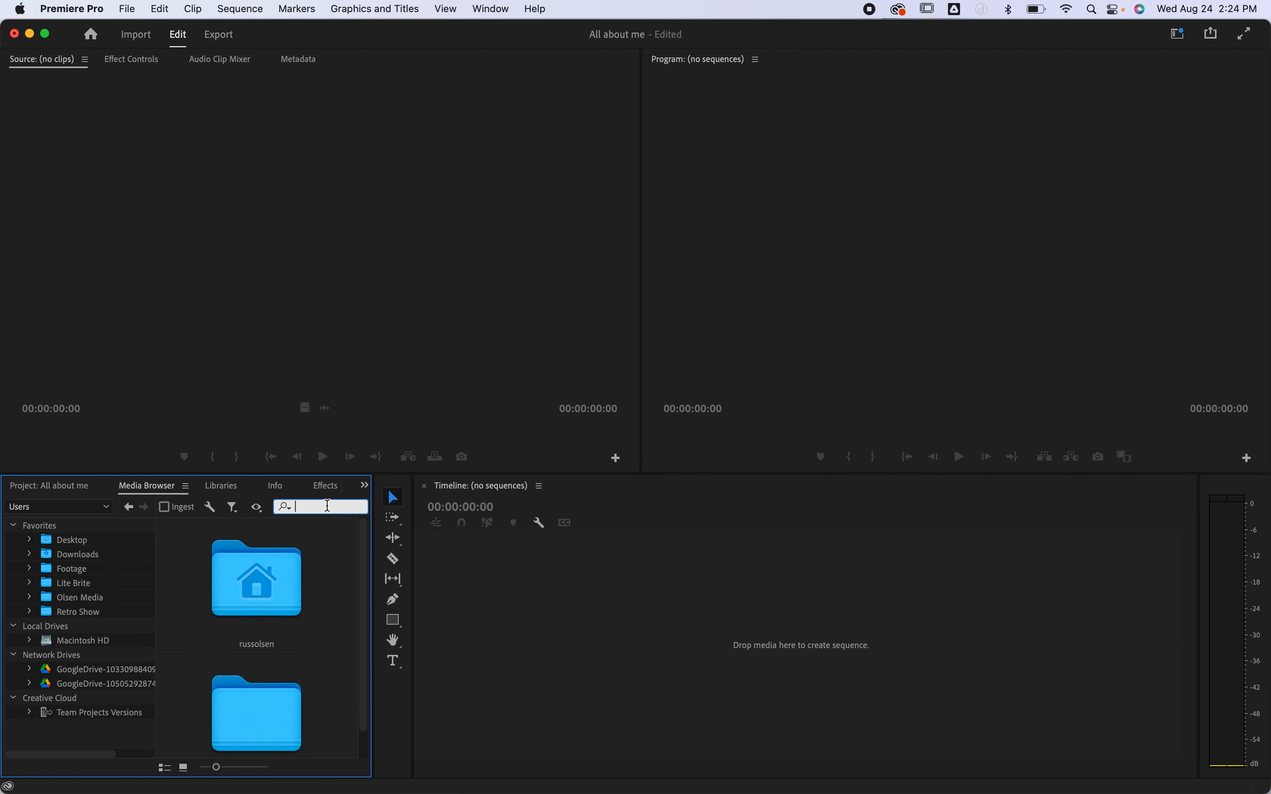
pyautogui.write('ree')
pyautogui.press('BackSpace')
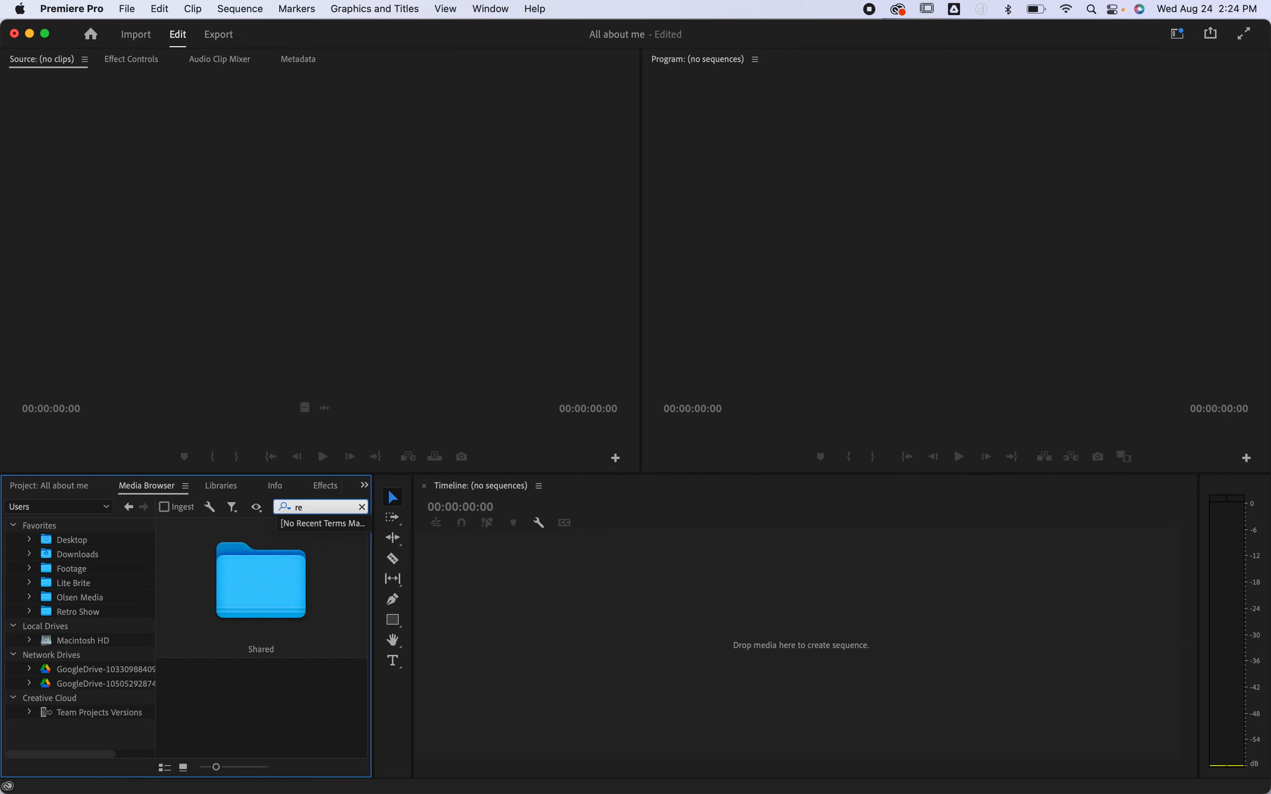
pyautogui.press('BackSpace')
pyautogui.press('BackSpace')
pyautogui.write('russ')
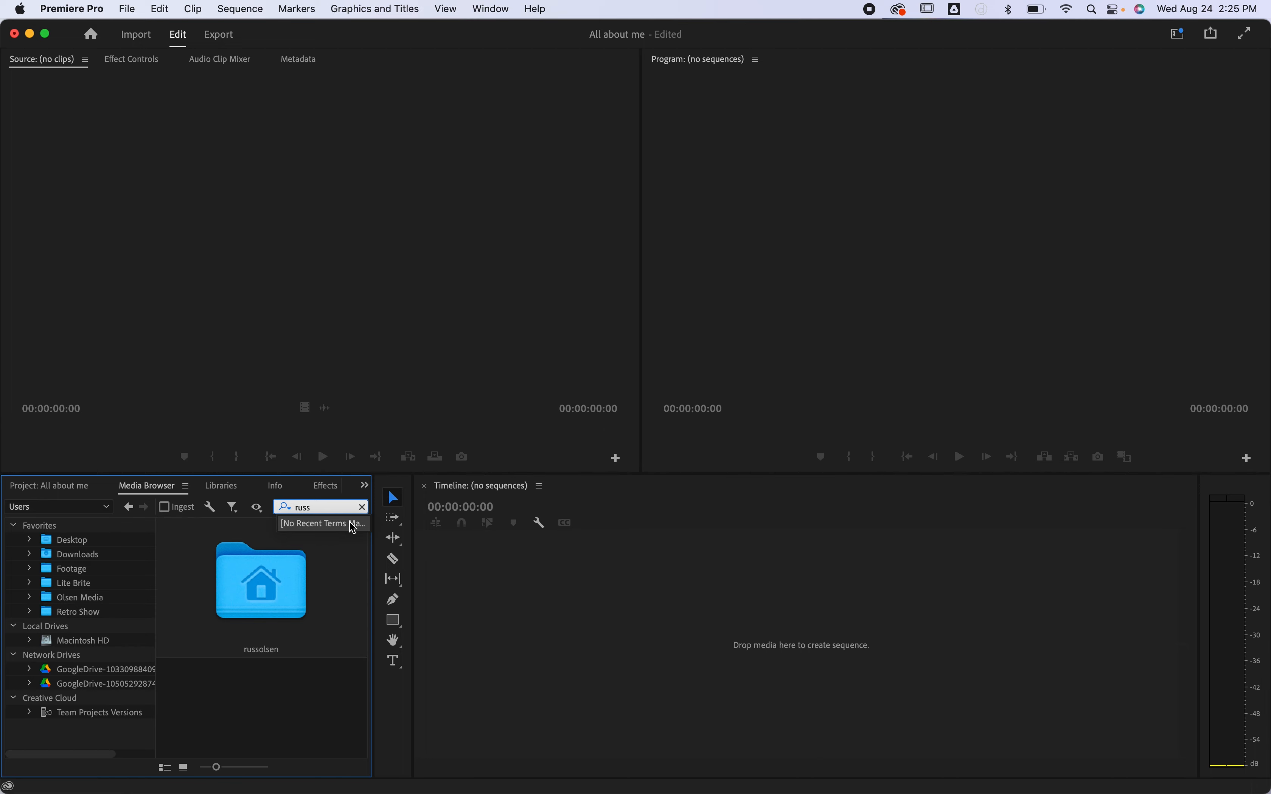
# Clear the filter on the Users folder and open the account owner's home folder.
pyautogui.click(362, 507)
pyautogui.scroll(-2, 329, 611)
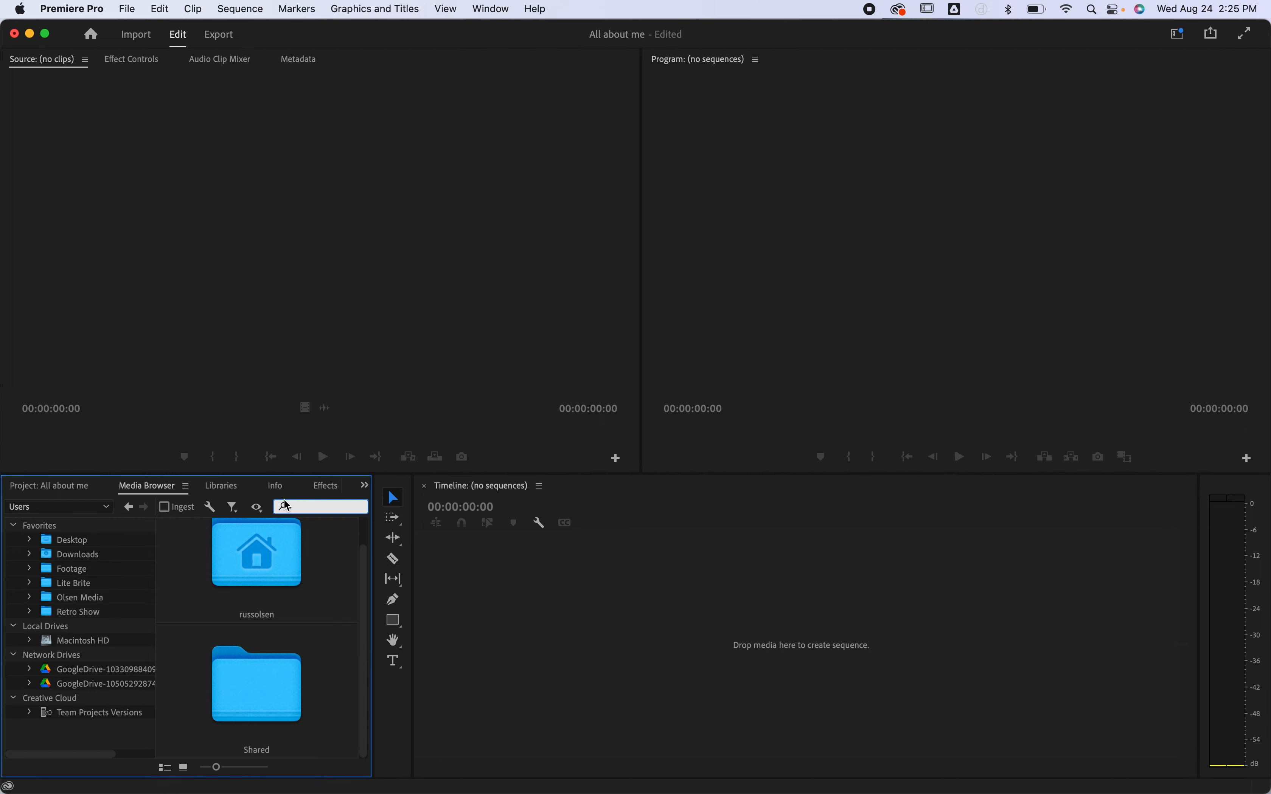
pyautogui.click(261, 564)
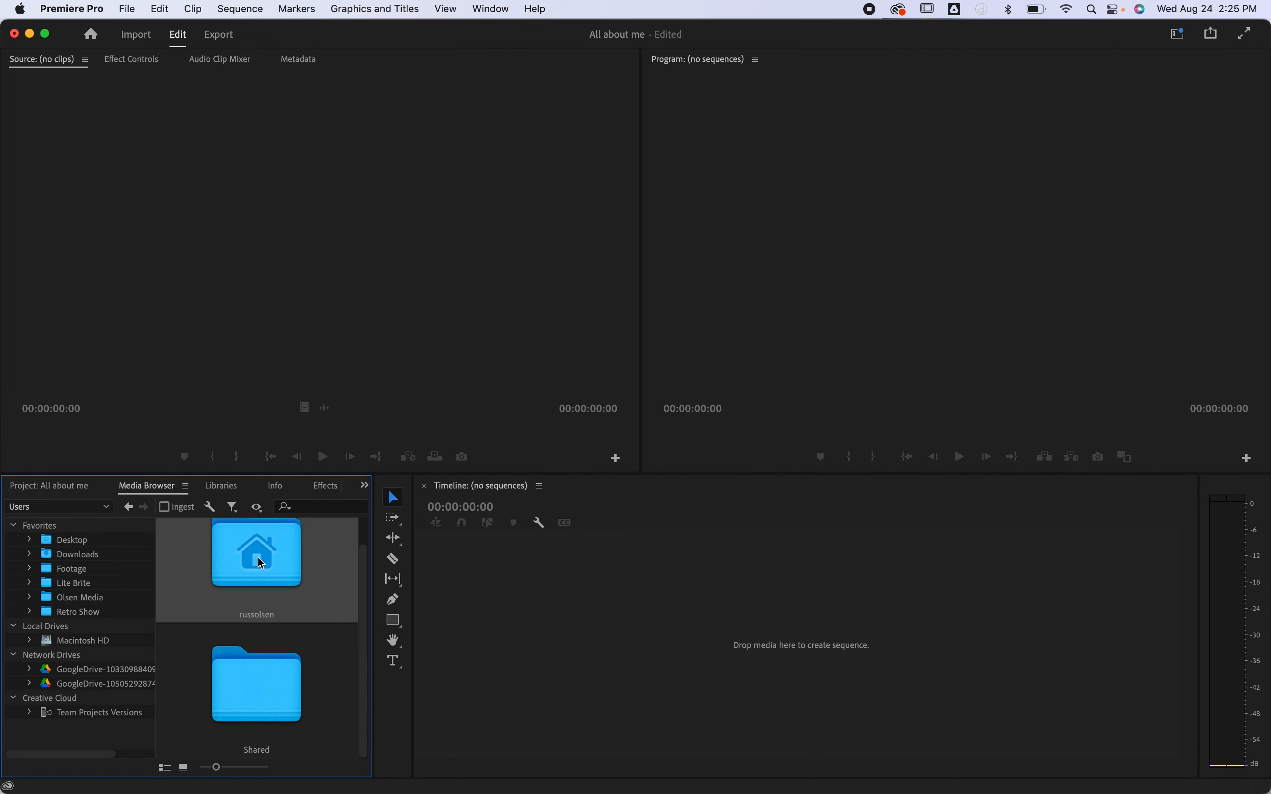
pyautogui.doubleClick(261, 563)
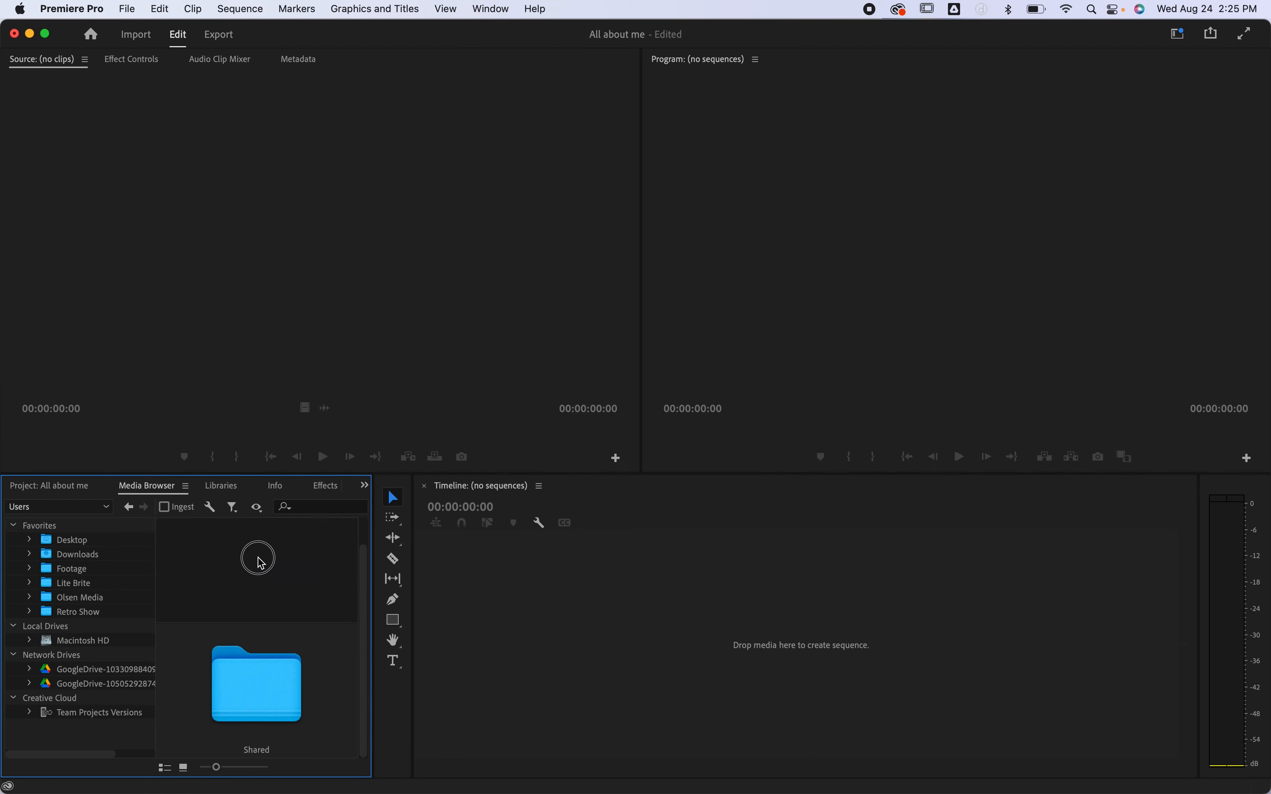
# Filter the home folder by "des" and open the Desktop folder.
pyautogui.click(318, 510)
pyautogui.write('de')
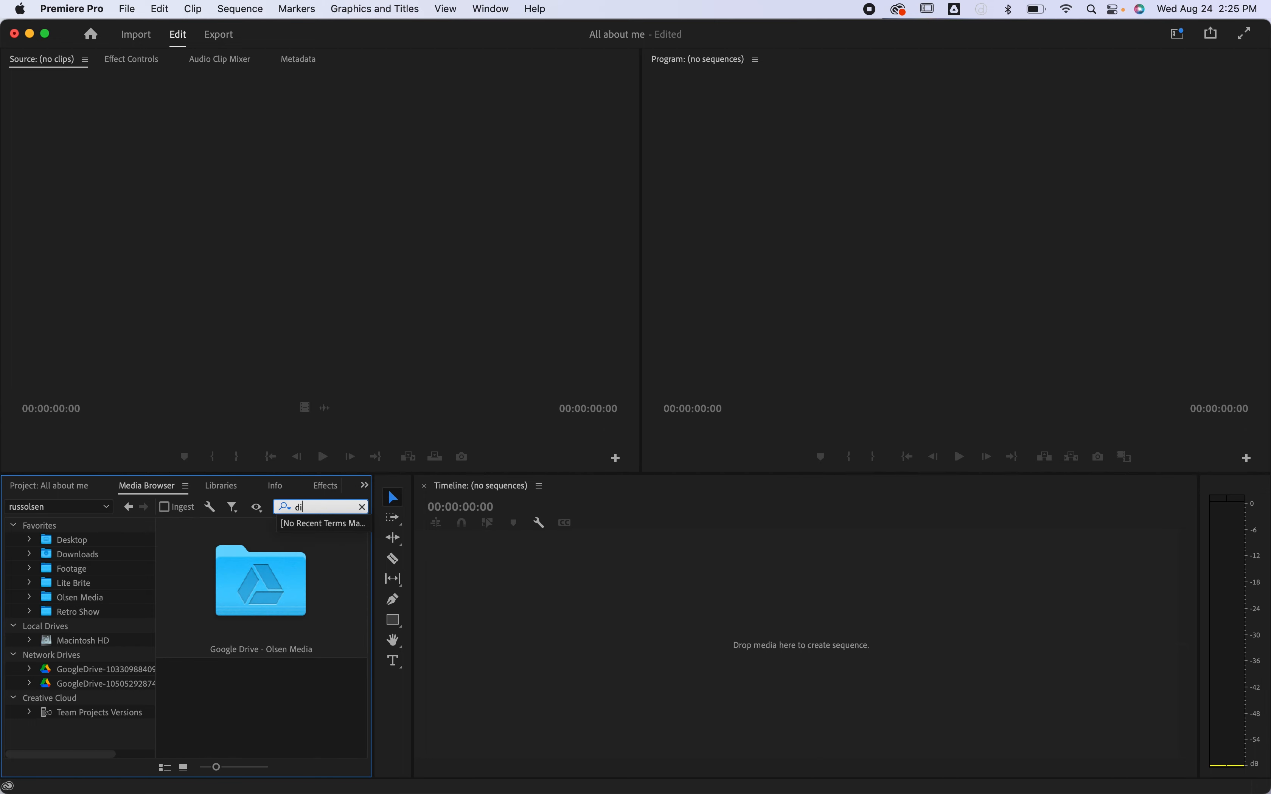
pyautogui.write('s')
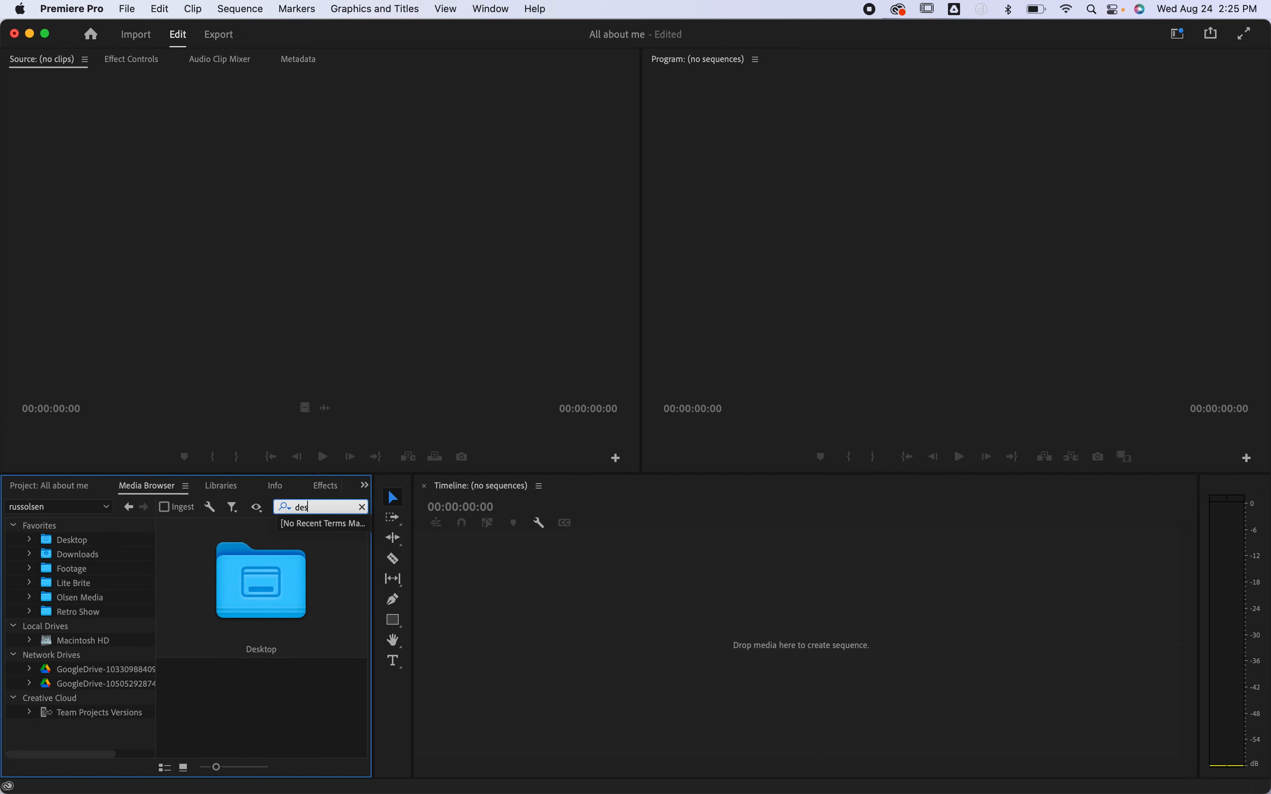
pyautogui.doubleClick(270, 597)
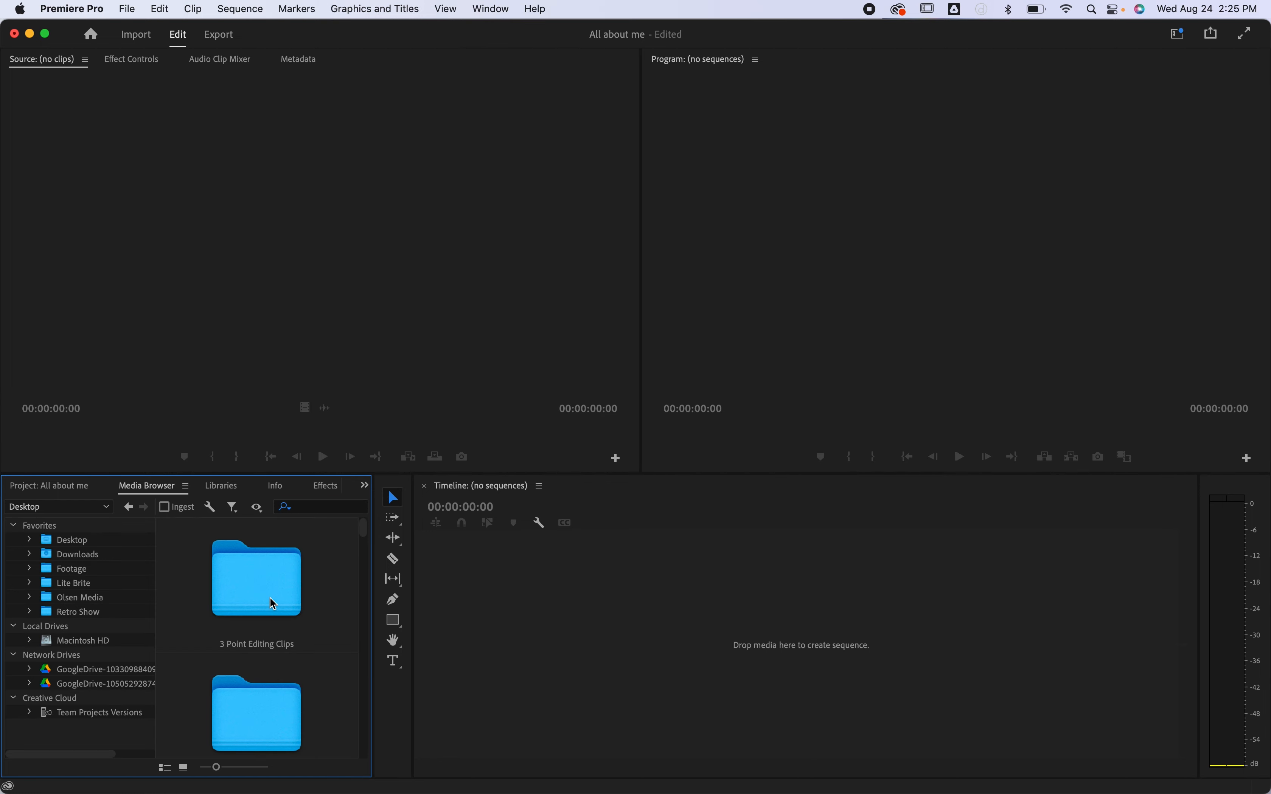
# Filter the Desktop folder by "princ" and add the Principles of AV - 1sem folder to Favorites.
pyautogui.moveTo(365, 527)
pyautogui.mouseDown()
pyautogui.moveTo(367, 591)
pyautogui.moveTo(360, 508)
pyautogui.mouseUp()
pyautogui.click(318, 513)
pyautogui.write('prin')
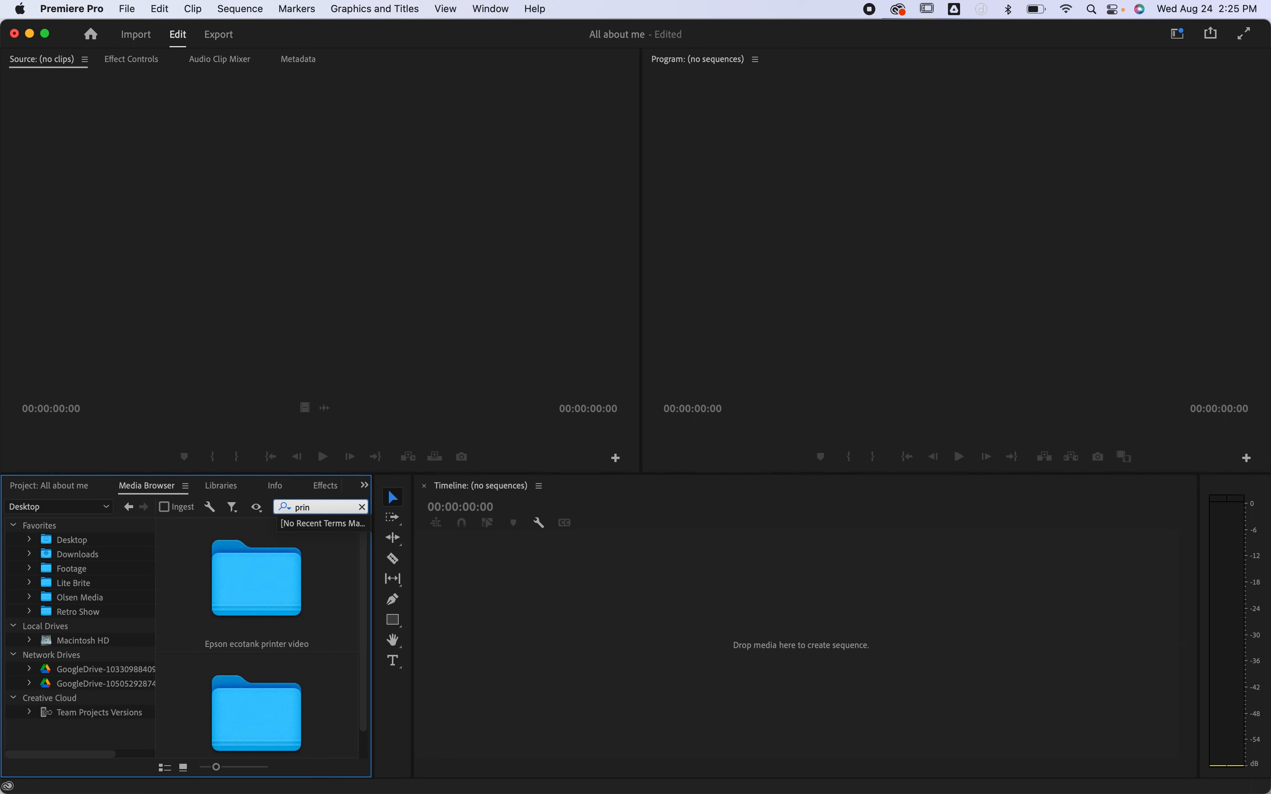
pyautogui.write('c')
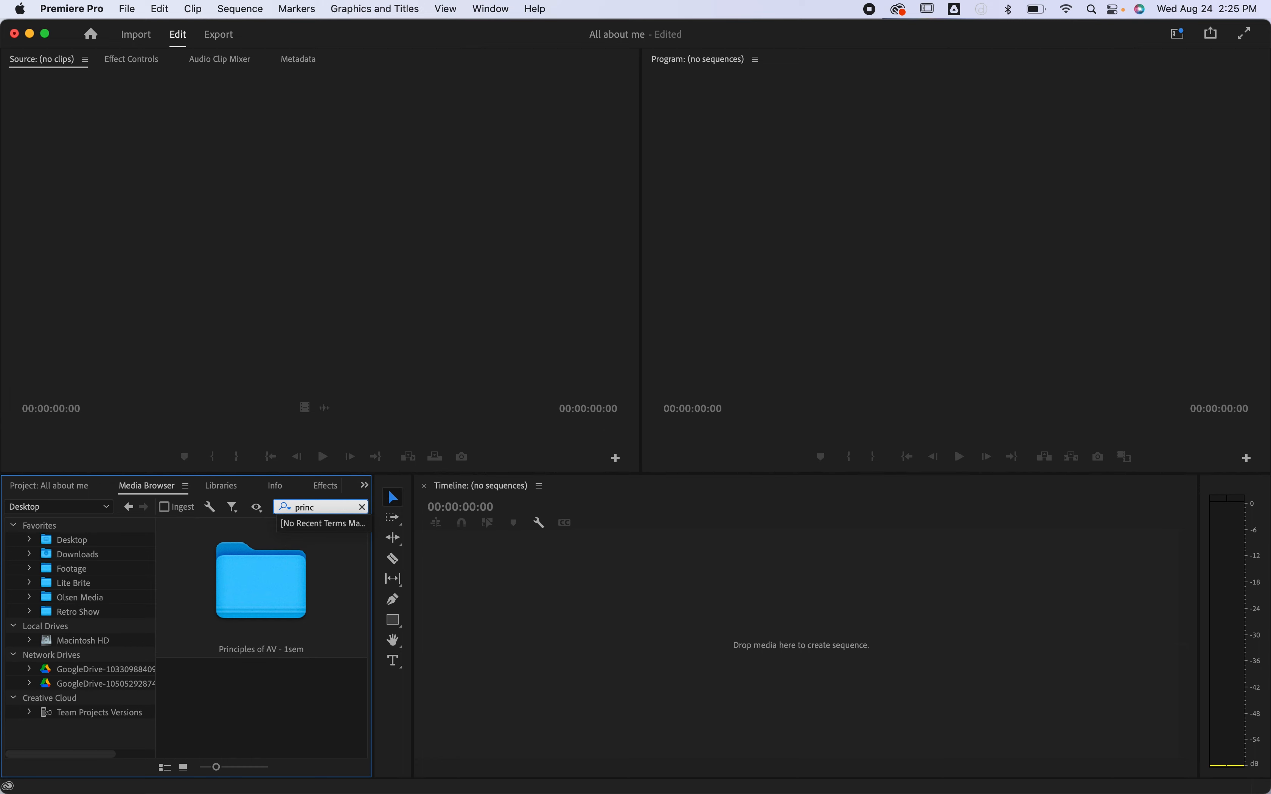
pyautogui.click(266, 577)
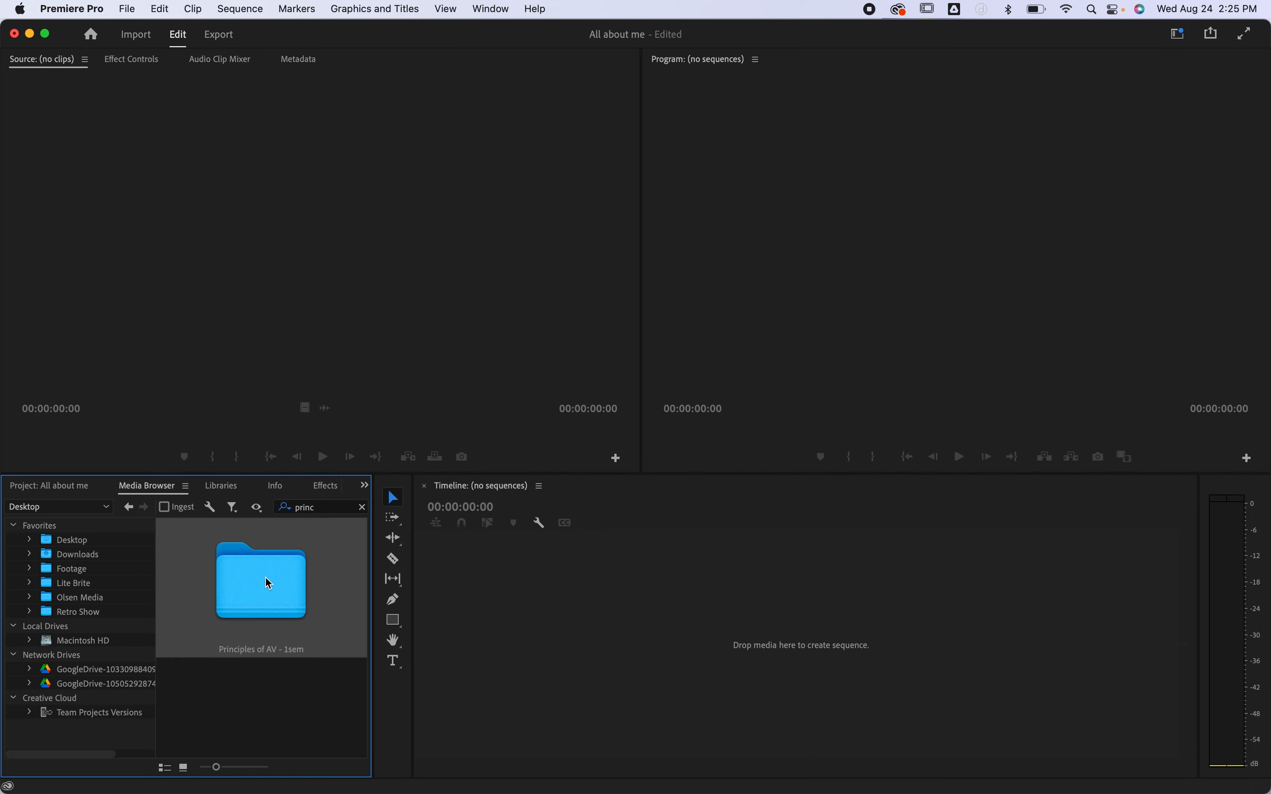
pyautogui.rightClick(268, 583)
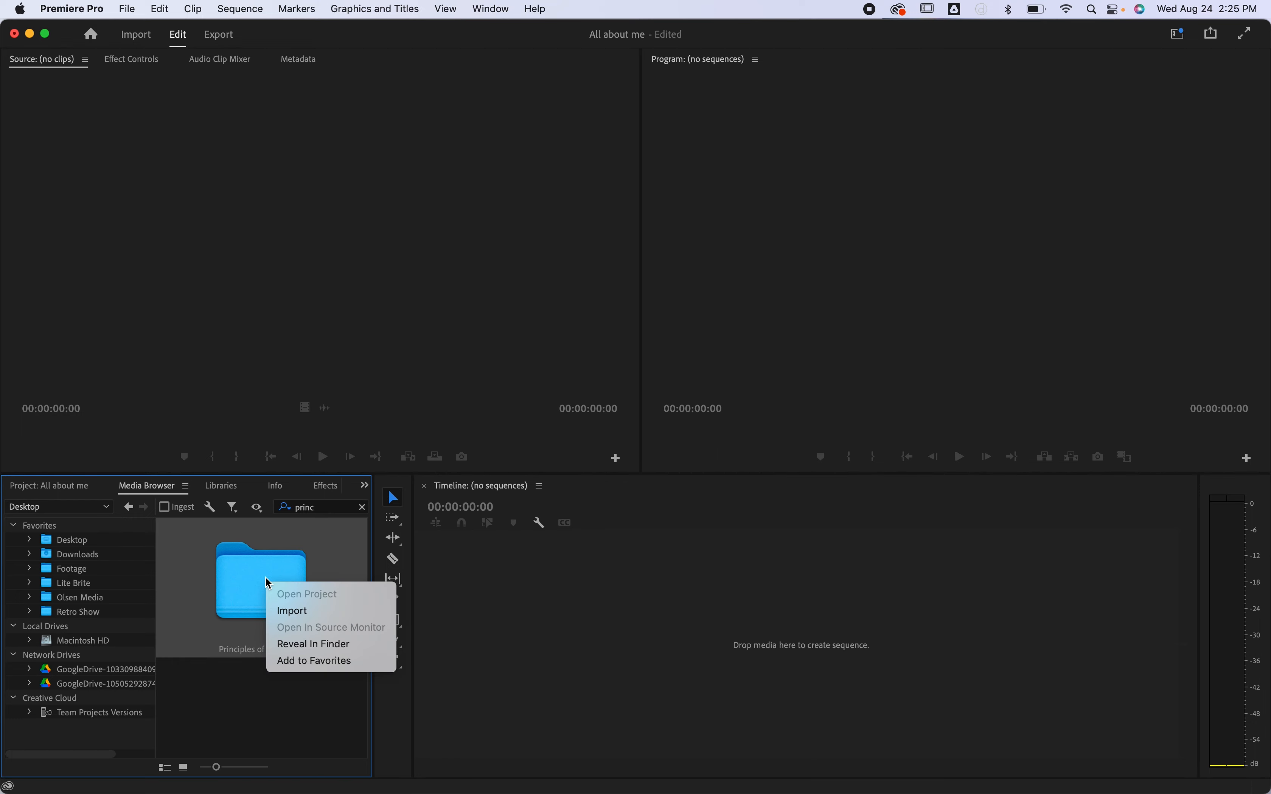
pyautogui.click(326, 661)
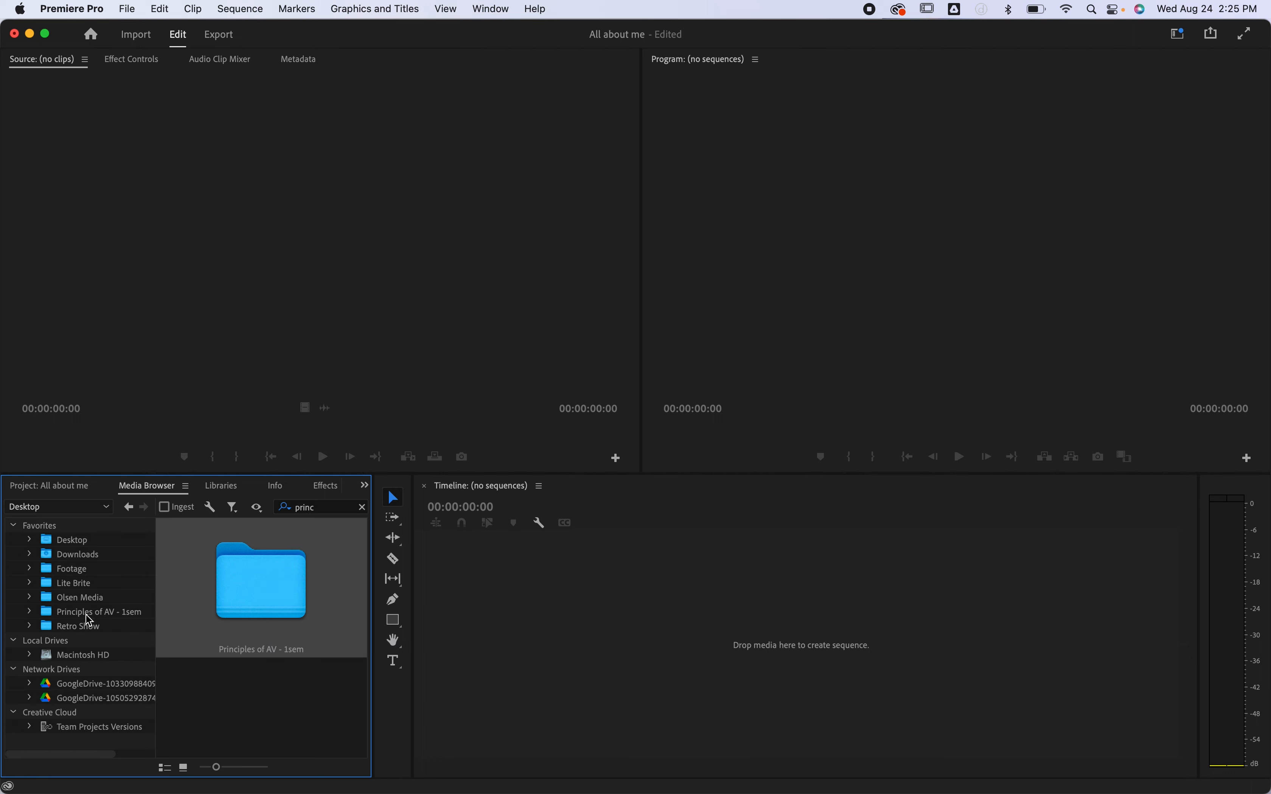
# Open Principles of AV - 1sem from Favorites and expand it to list its subfolders.
pyautogui.click(91, 614)
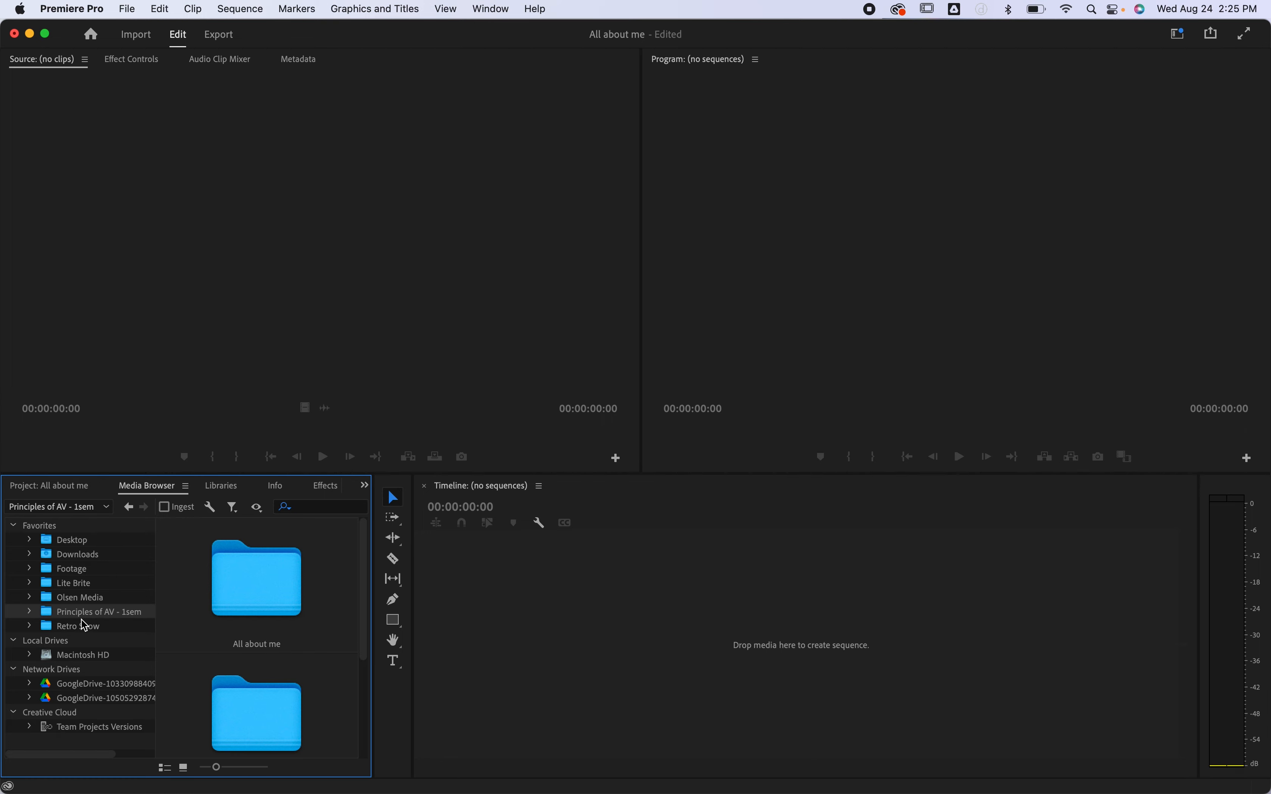
pyautogui.click(80, 569)
pyautogui.click(84, 612)
pyautogui.click(30, 612)
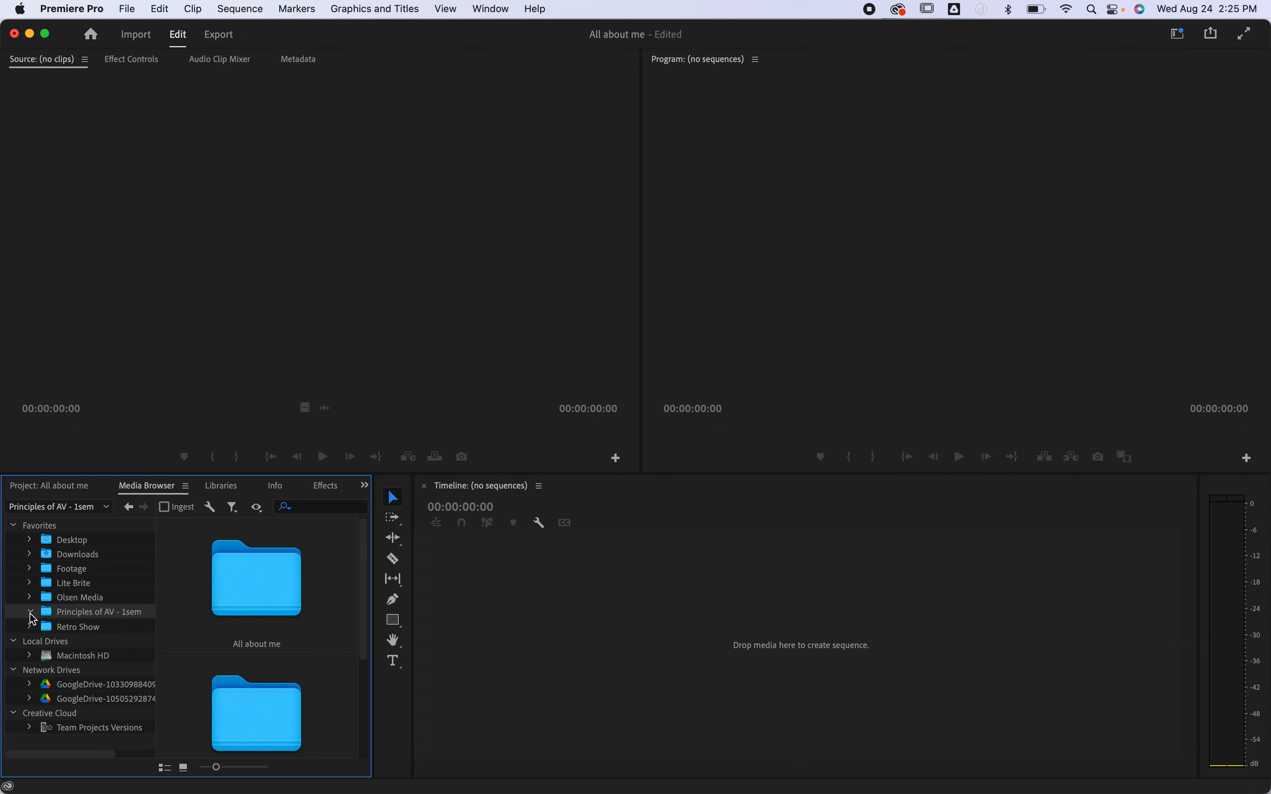
pyautogui.scroll(-2, 57, 608)
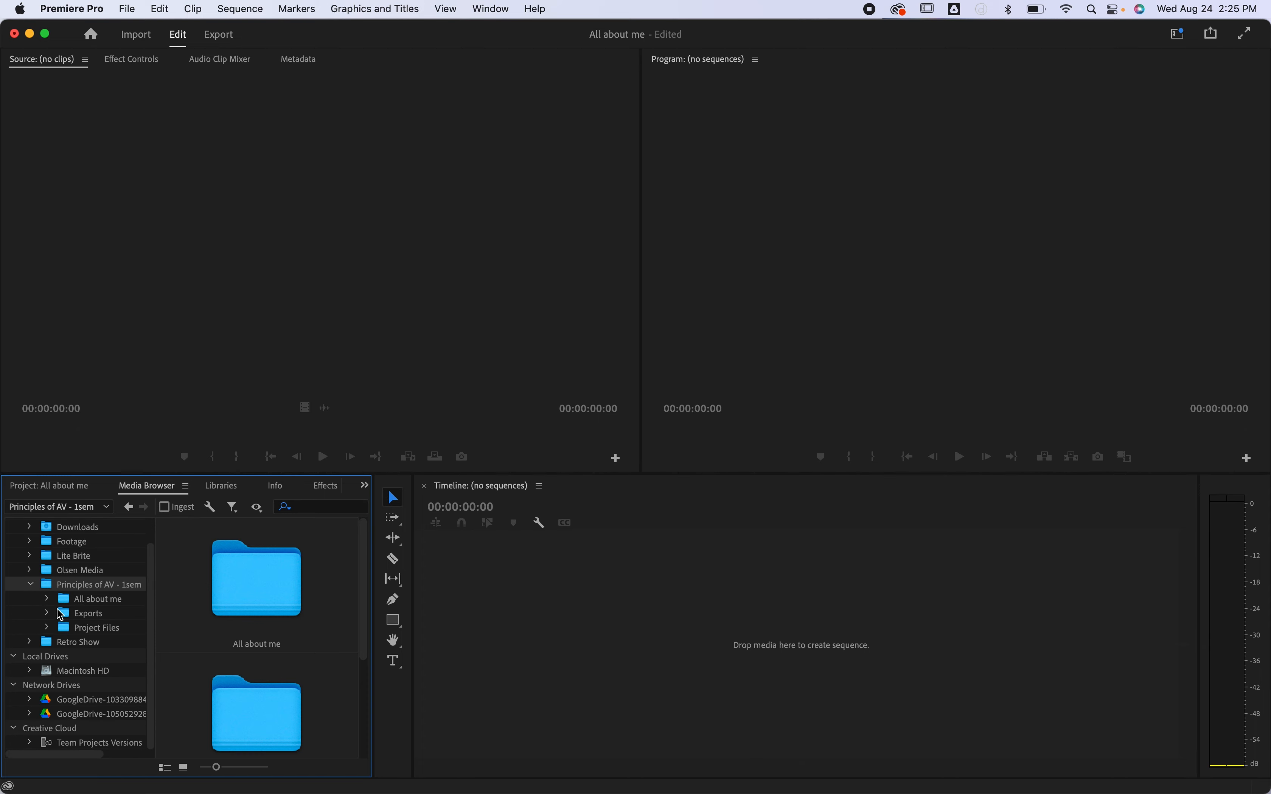
# Look through the Exports and Project Files subfolders and open the All about me media folder.
pyautogui.click(102, 602)
pyautogui.click(103, 613)
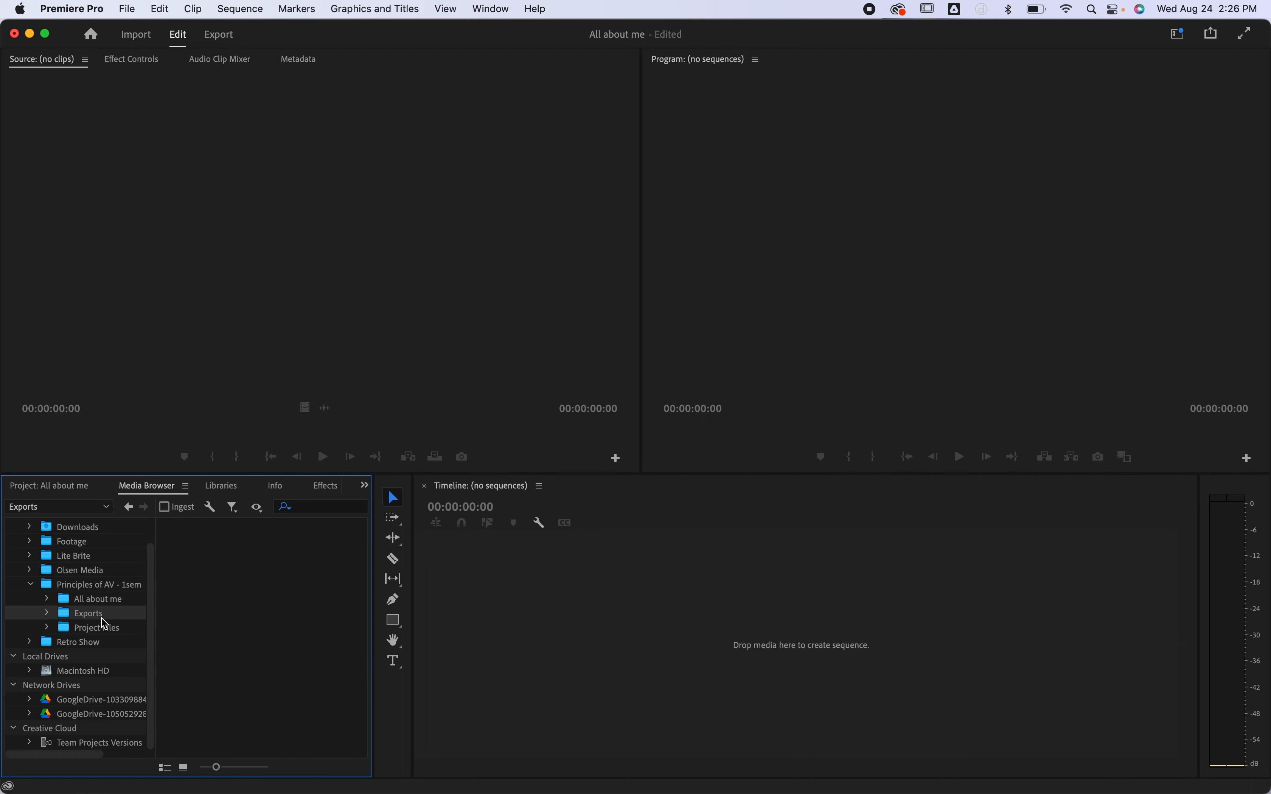
pyautogui.click(100, 628)
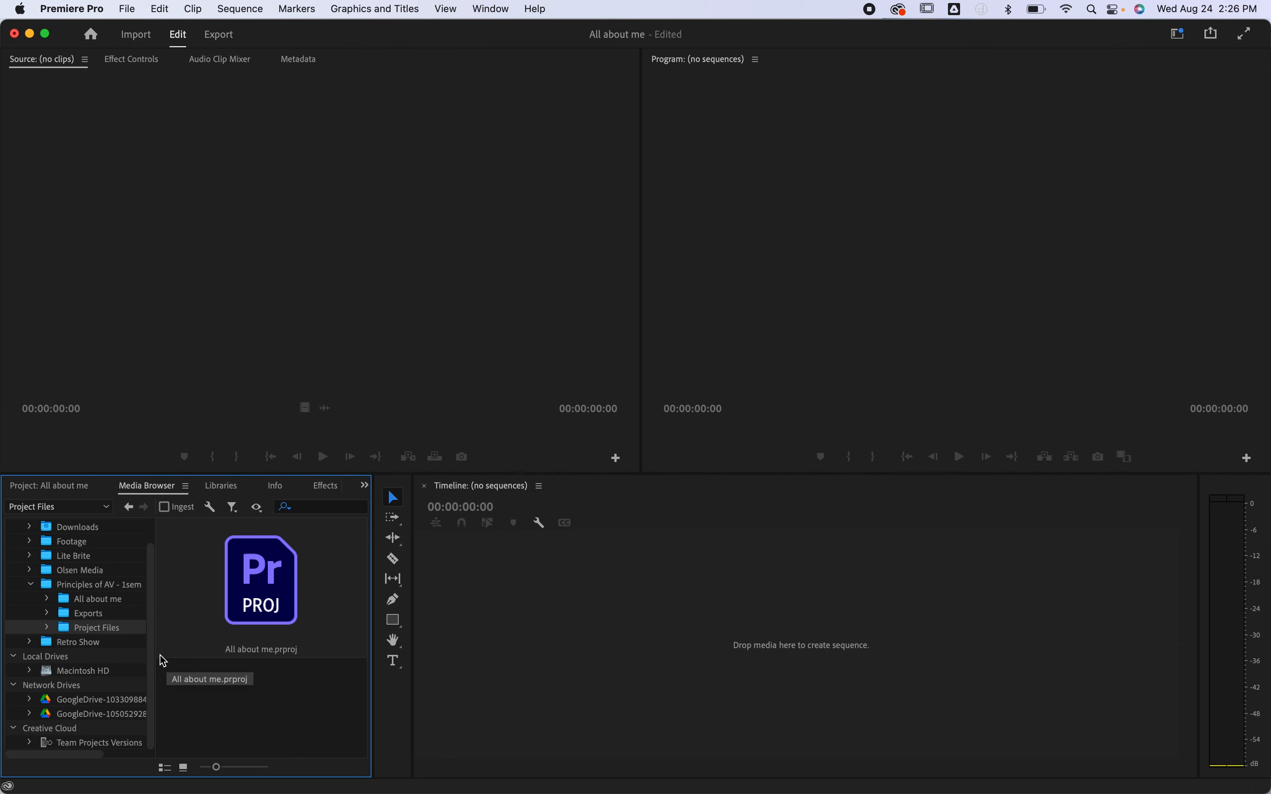
pyautogui.click(102, 614)
pyautogui.click(104, 604)
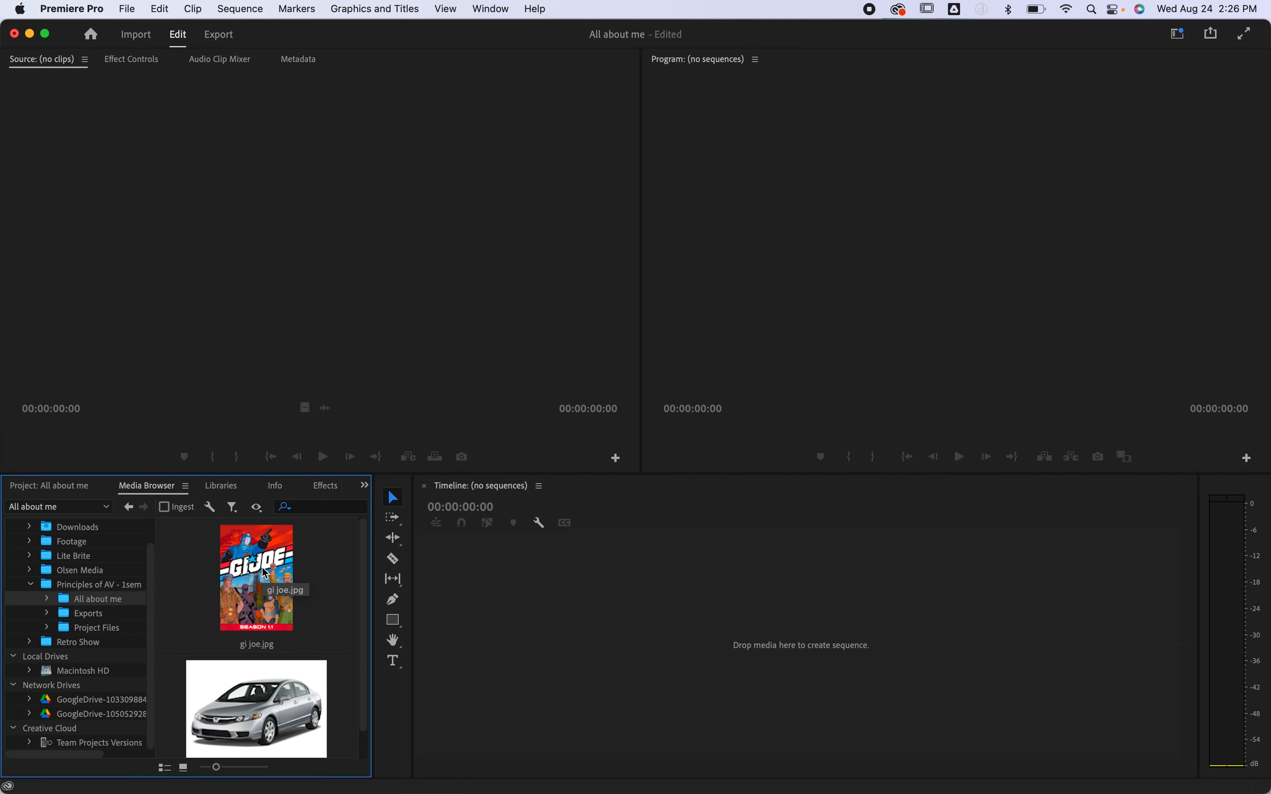
# Import gi joe.jpg and the Honda Civic image together from the All about me folder into the project.
pyautogui.click(248, 560)
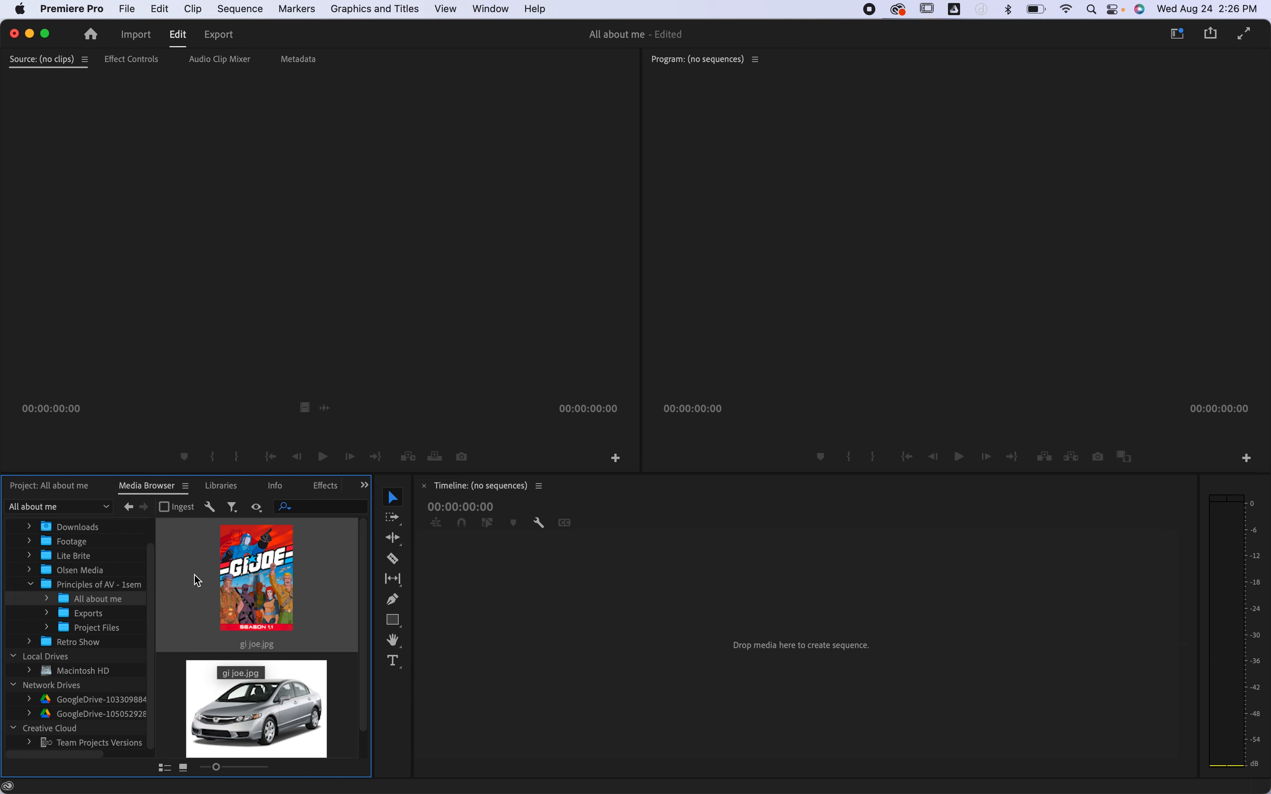
pyautogui.keyDown('shift'); pyautogui.click(178, 698); pyautogui.keyUp('shift')
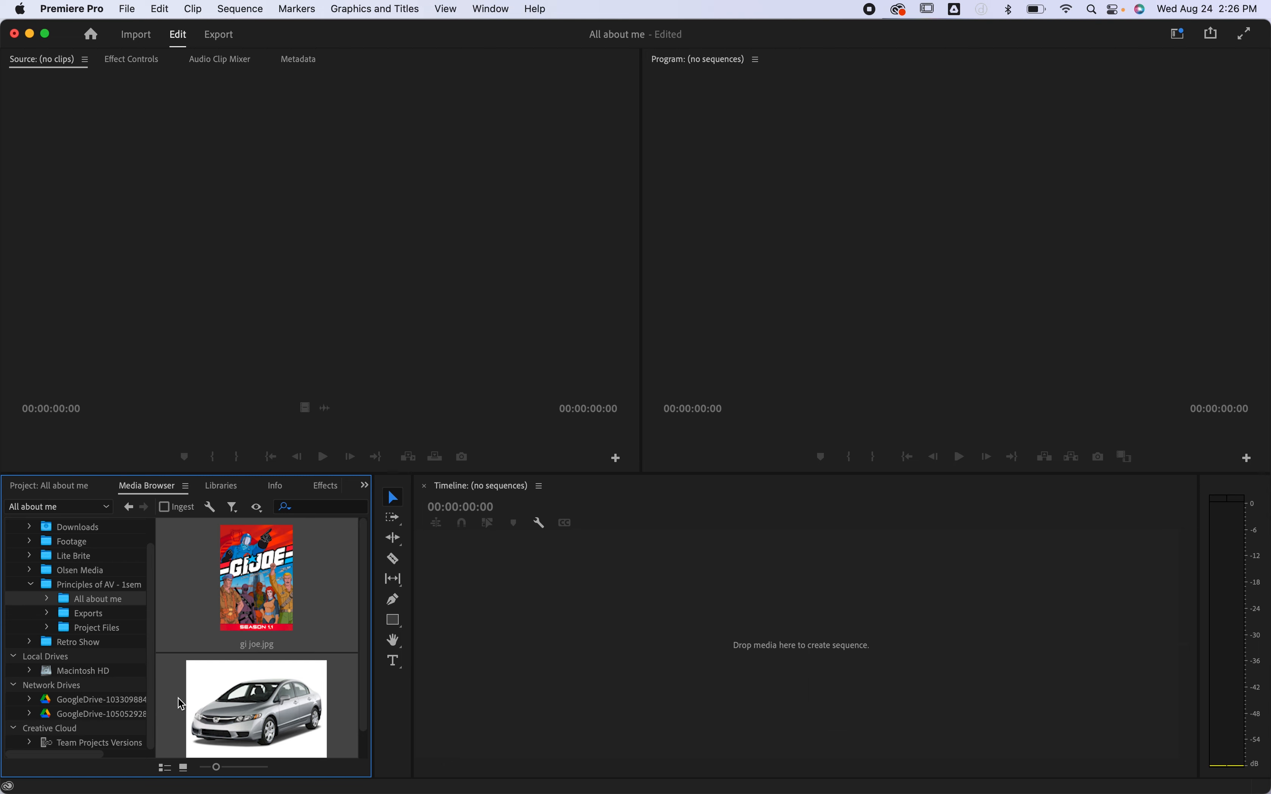
pyautogui.rightClick(300, 603)
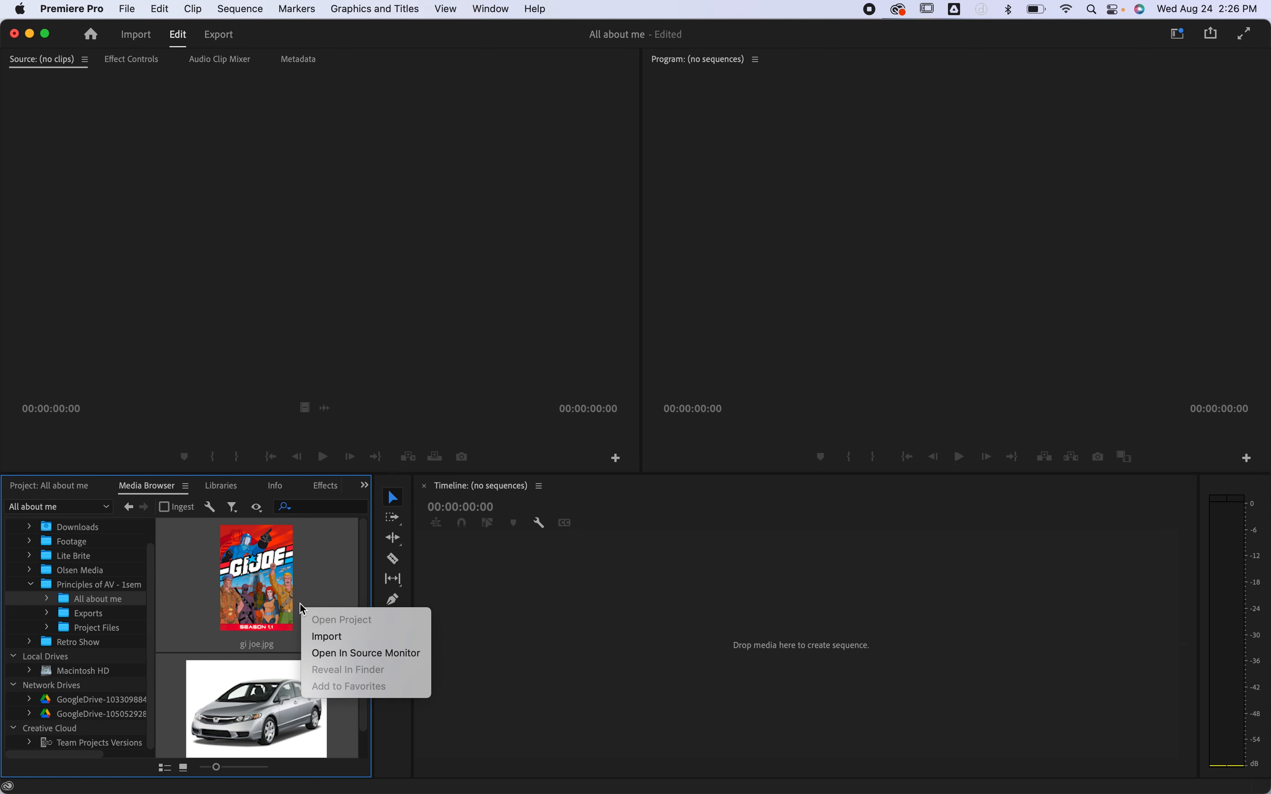
pyautogui.click(326, 636)
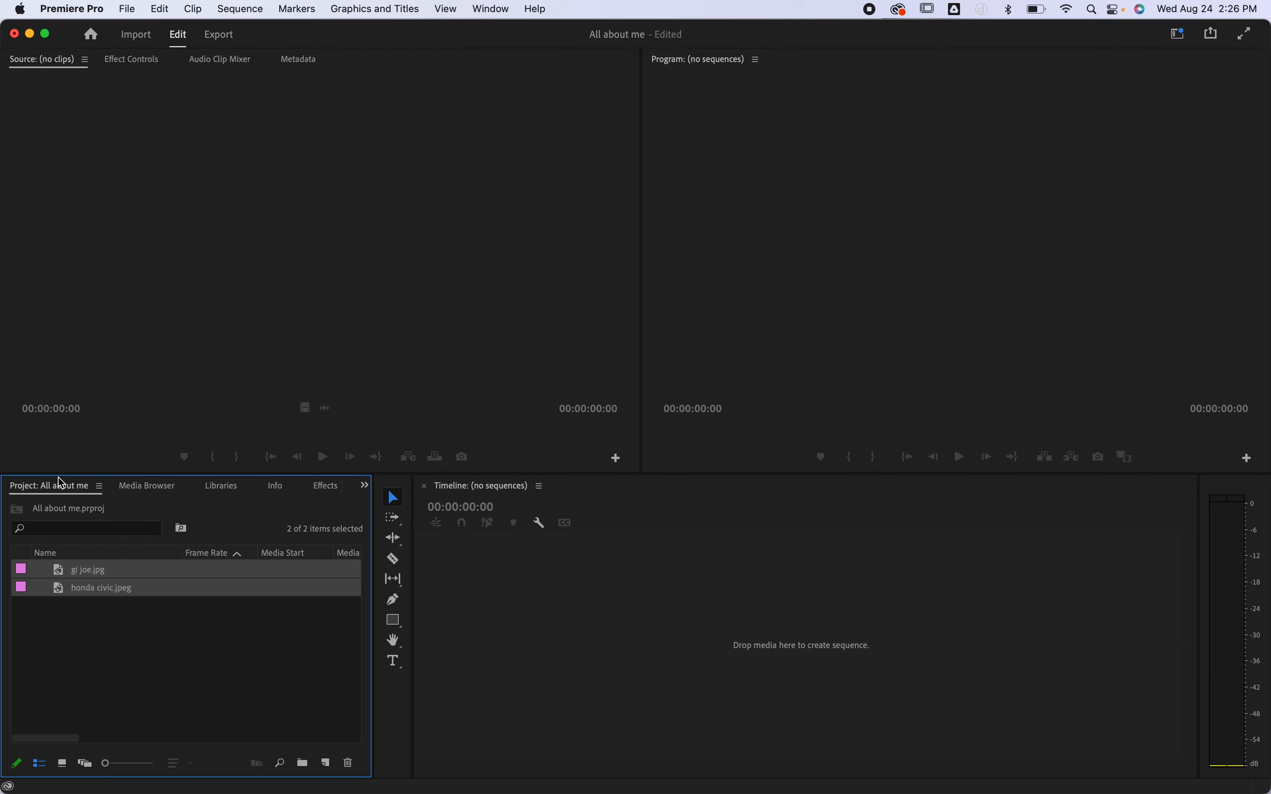
# Select the imported images one at a time, switch the project items to Icon View and clear the selection.
pyautogui.click(79, 628)
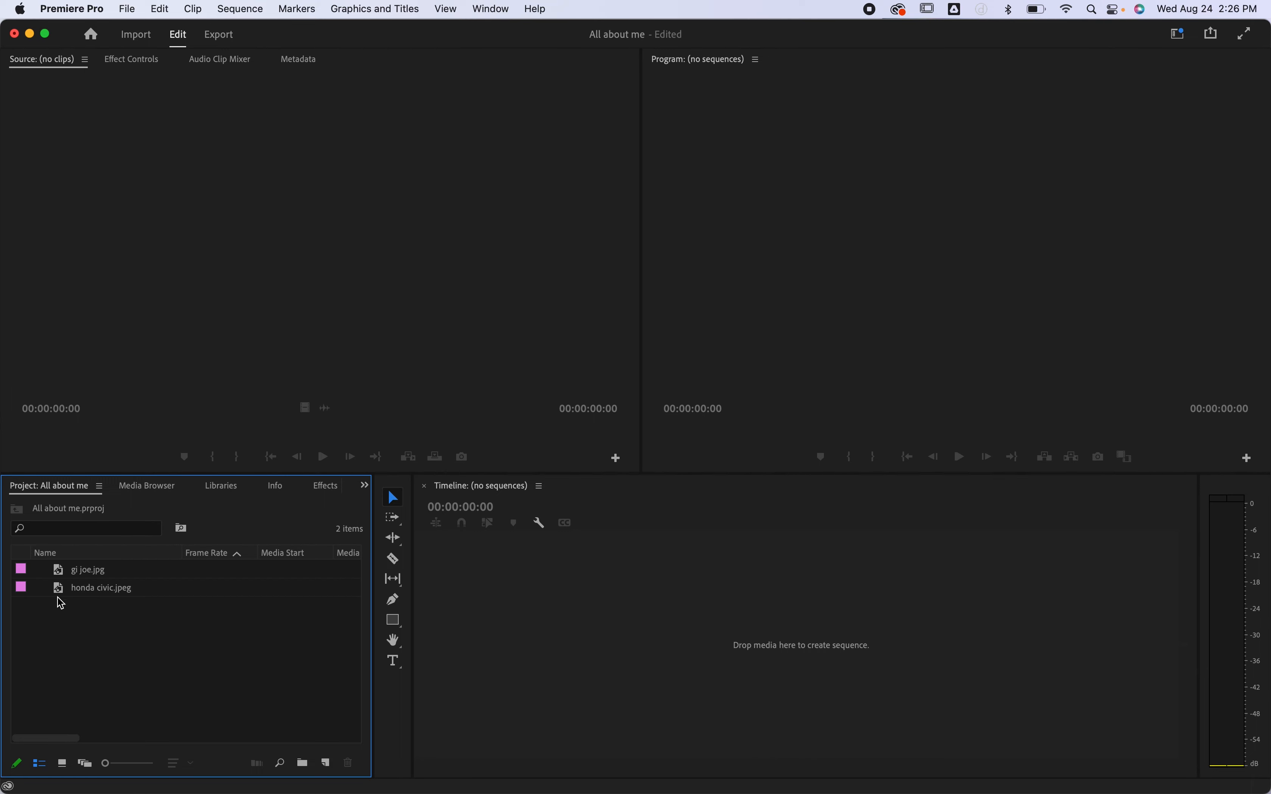
pyautogui.click(92, 588)
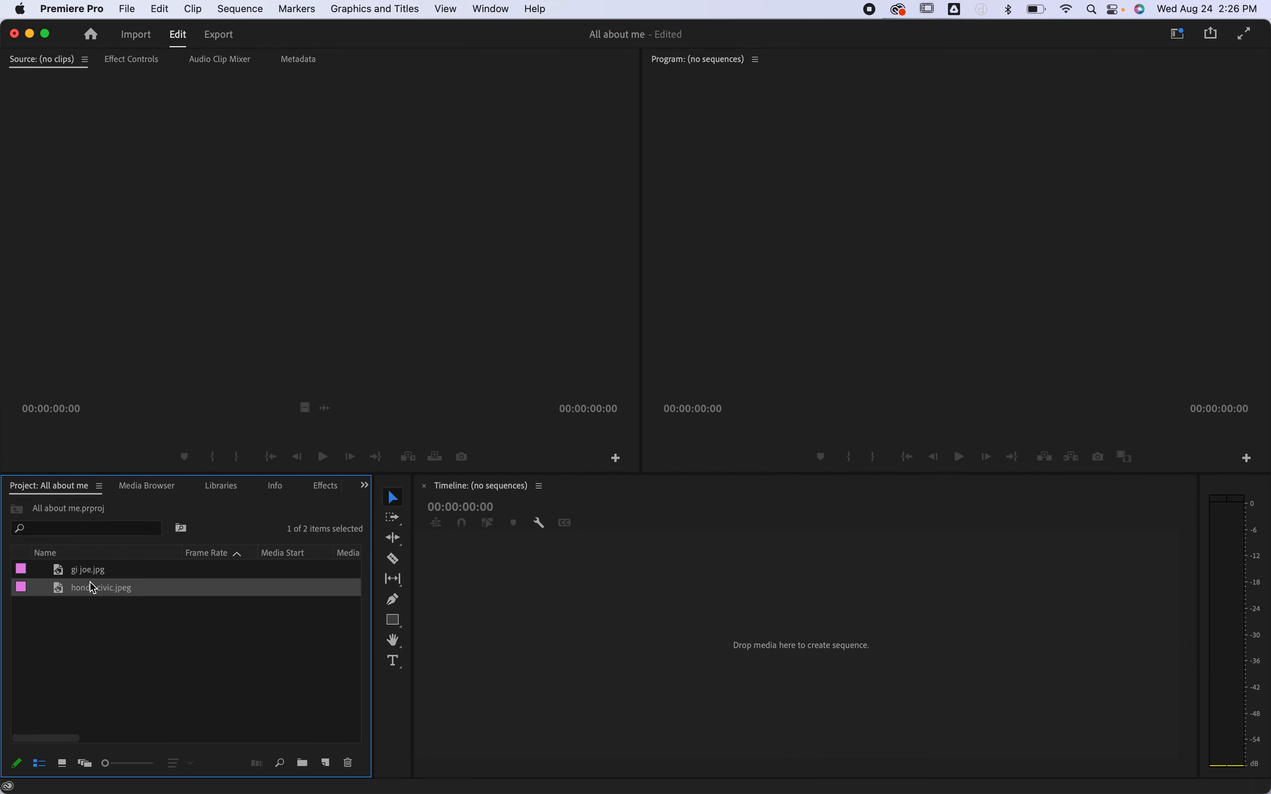
pyautogui.click(92, 576)
pyautogui.click(91, 588)
pyautogui.click(63, 765)
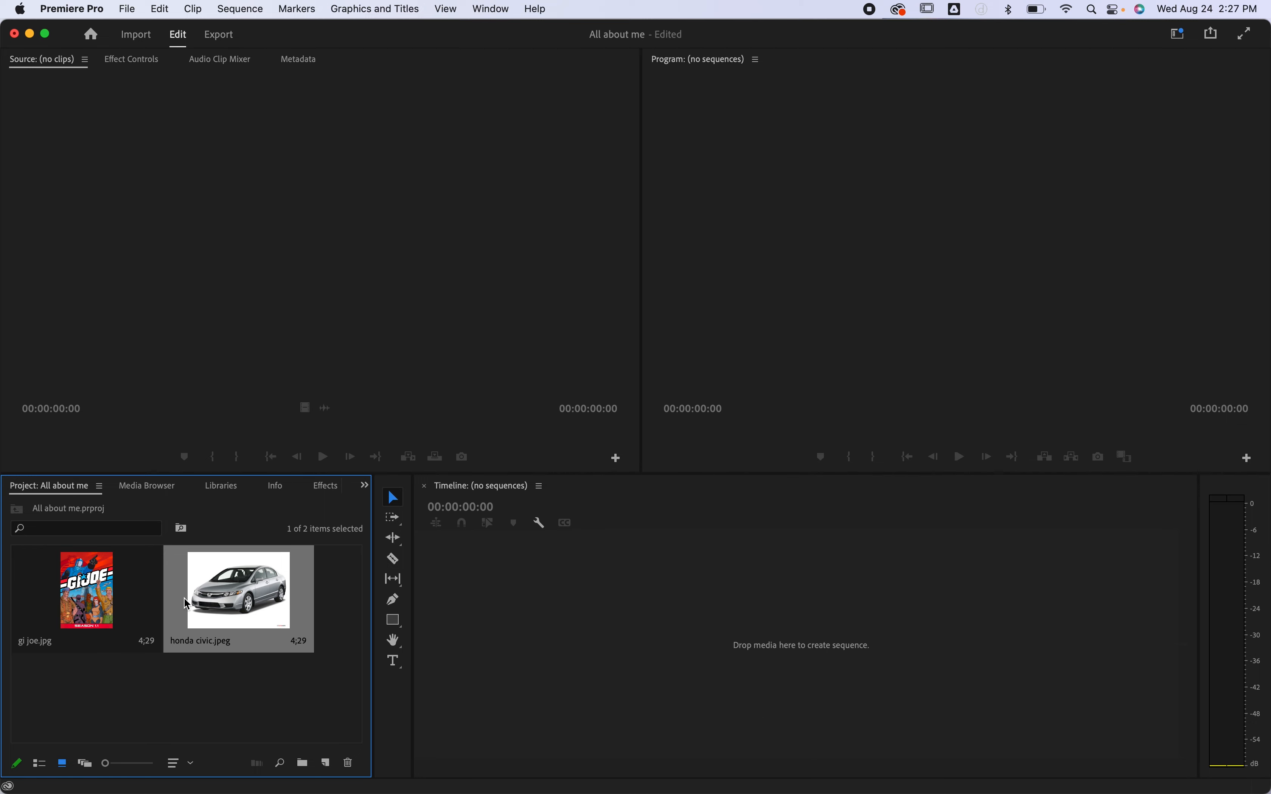
pyautogui.click(188, 697)
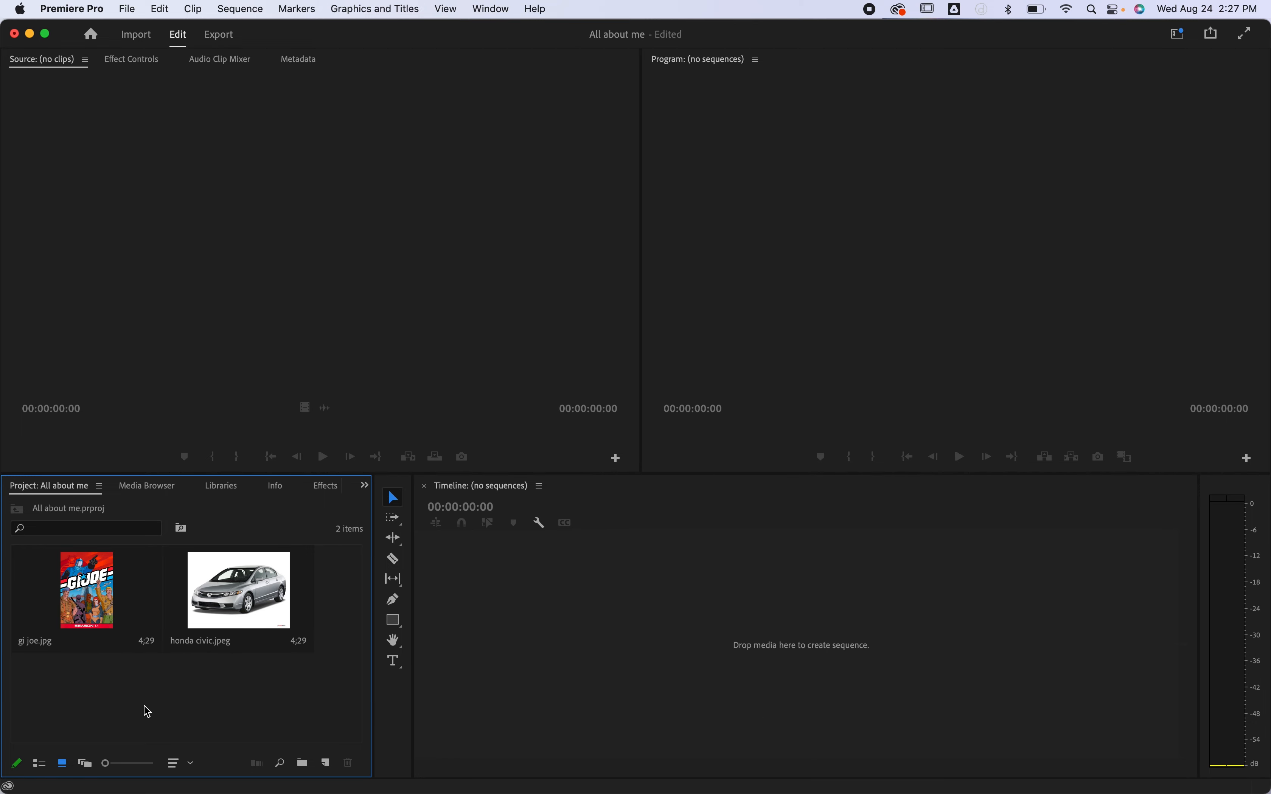
# Reposition honda civic.jpeg so it overlaps gi joe.jpg in Freeform View, and return to Icon View.
pyautogui.click(86, 764)
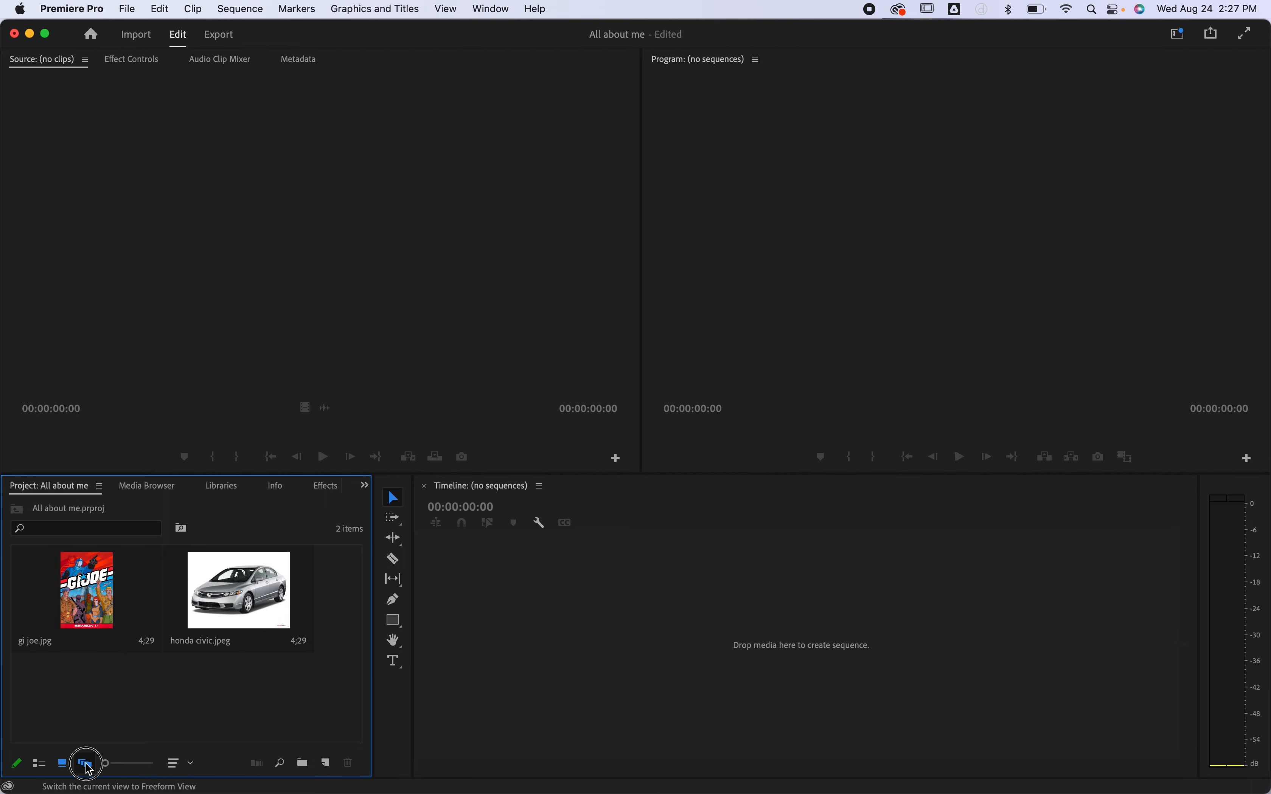
pyautogui.moveTo(245, 611); pyautogui.dragTo(323, 586)
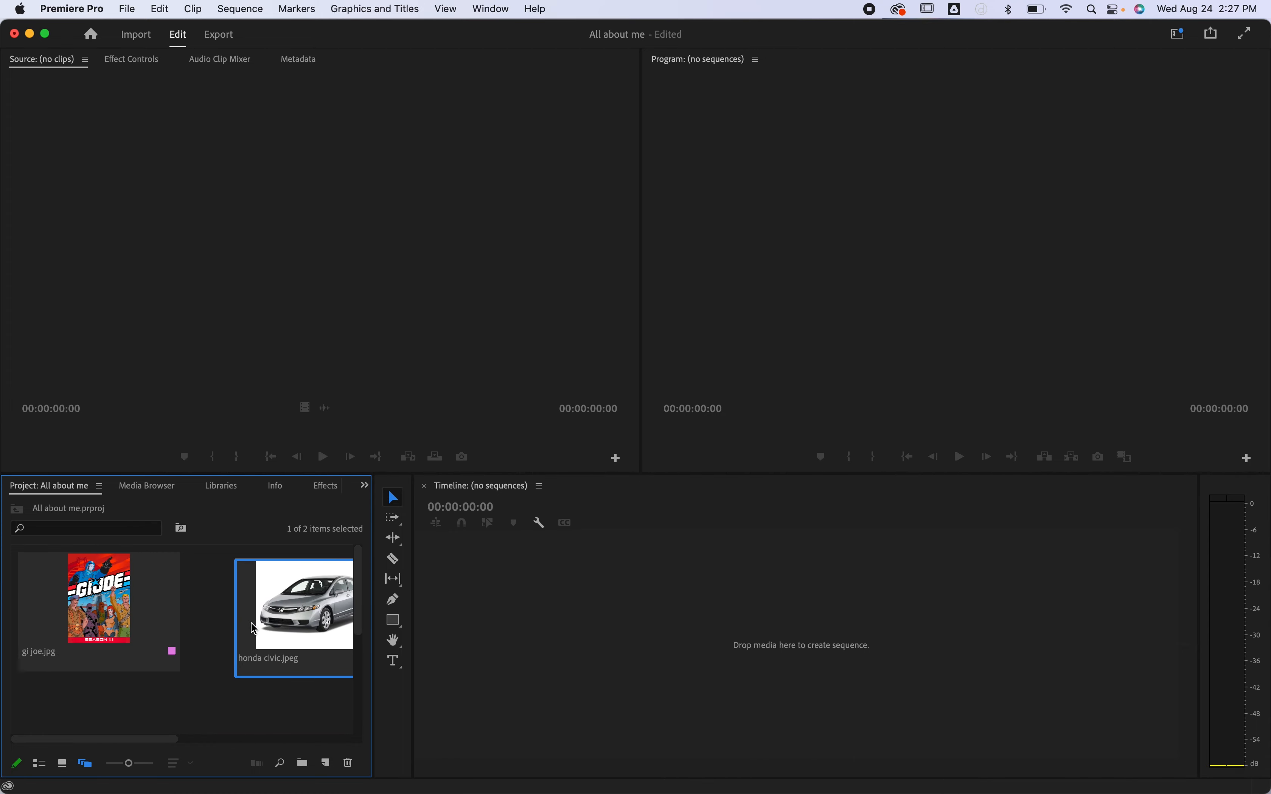
pyautogui.click(62, 764)
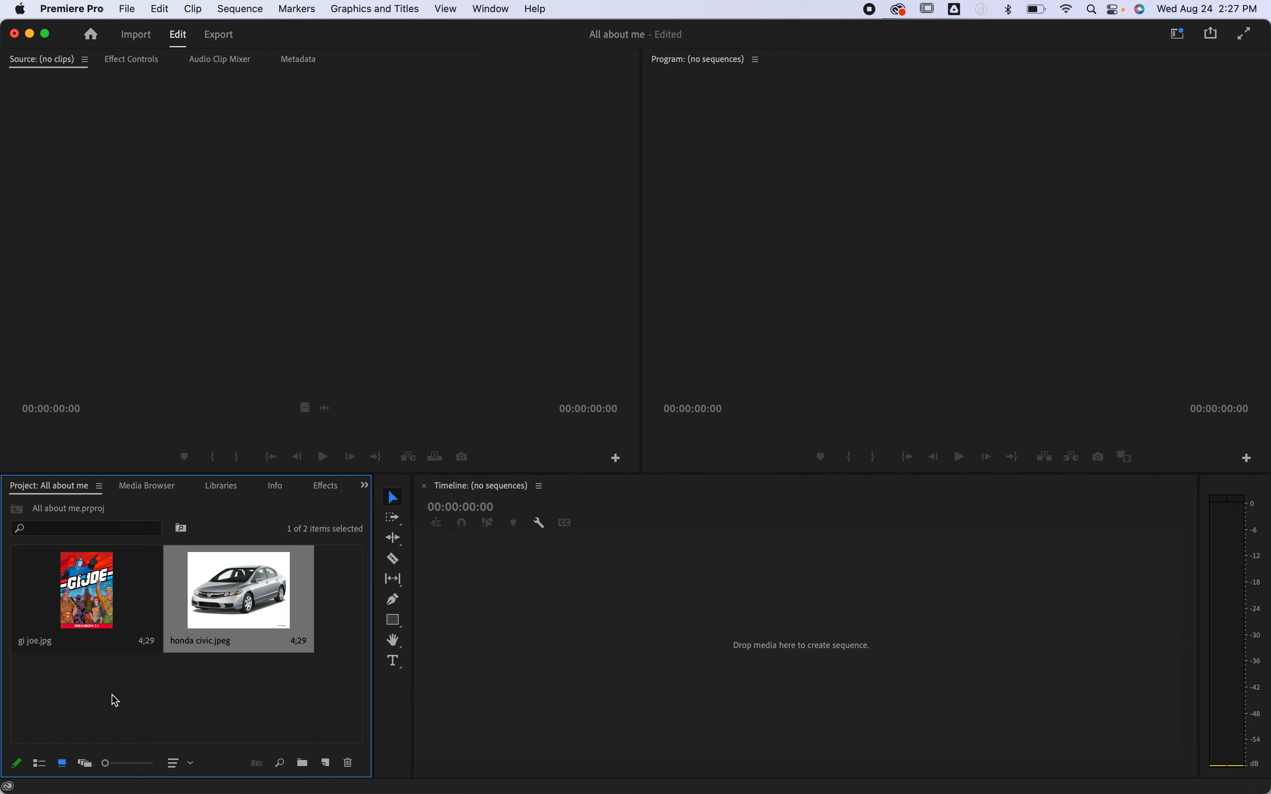
pyautogui.click(85, 764)
pyautogui.moveTo(308, 610); pyautogui.dragTo(151, 635)
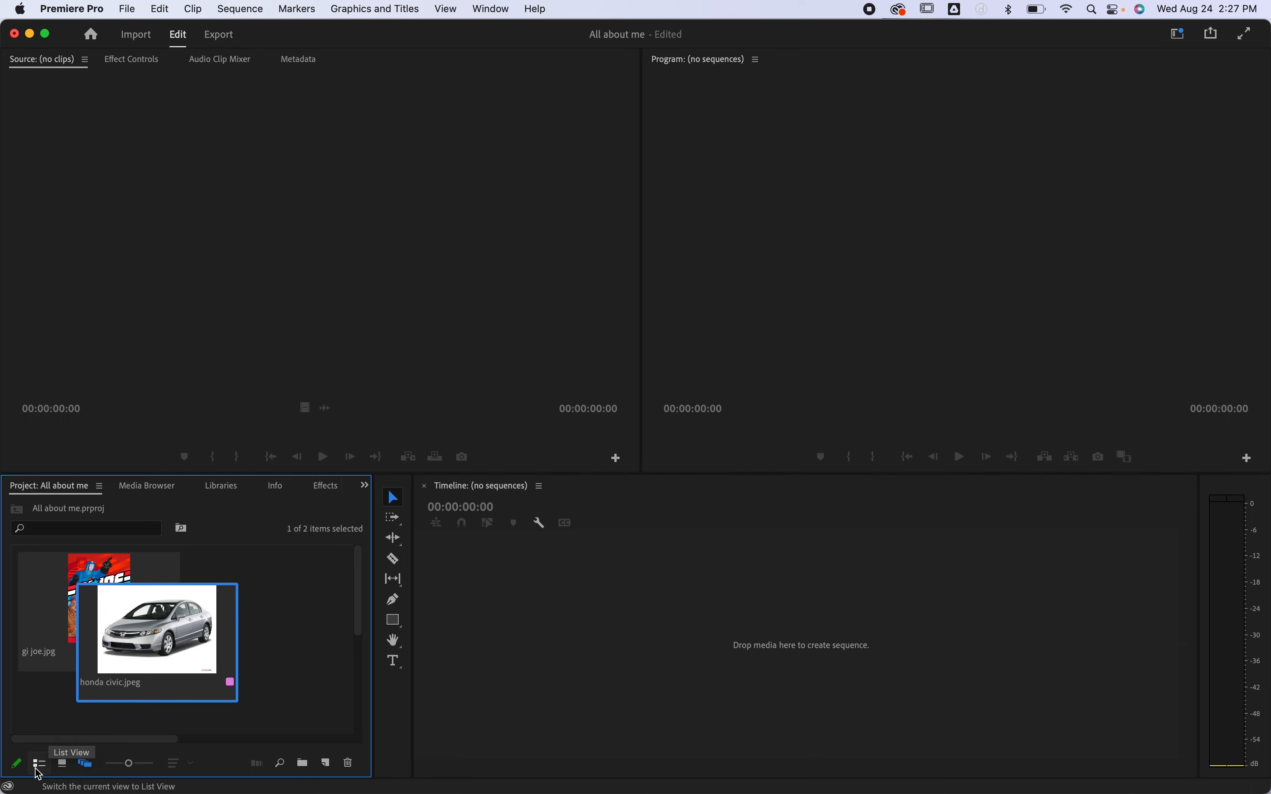
pyautogui.click(63, 767)
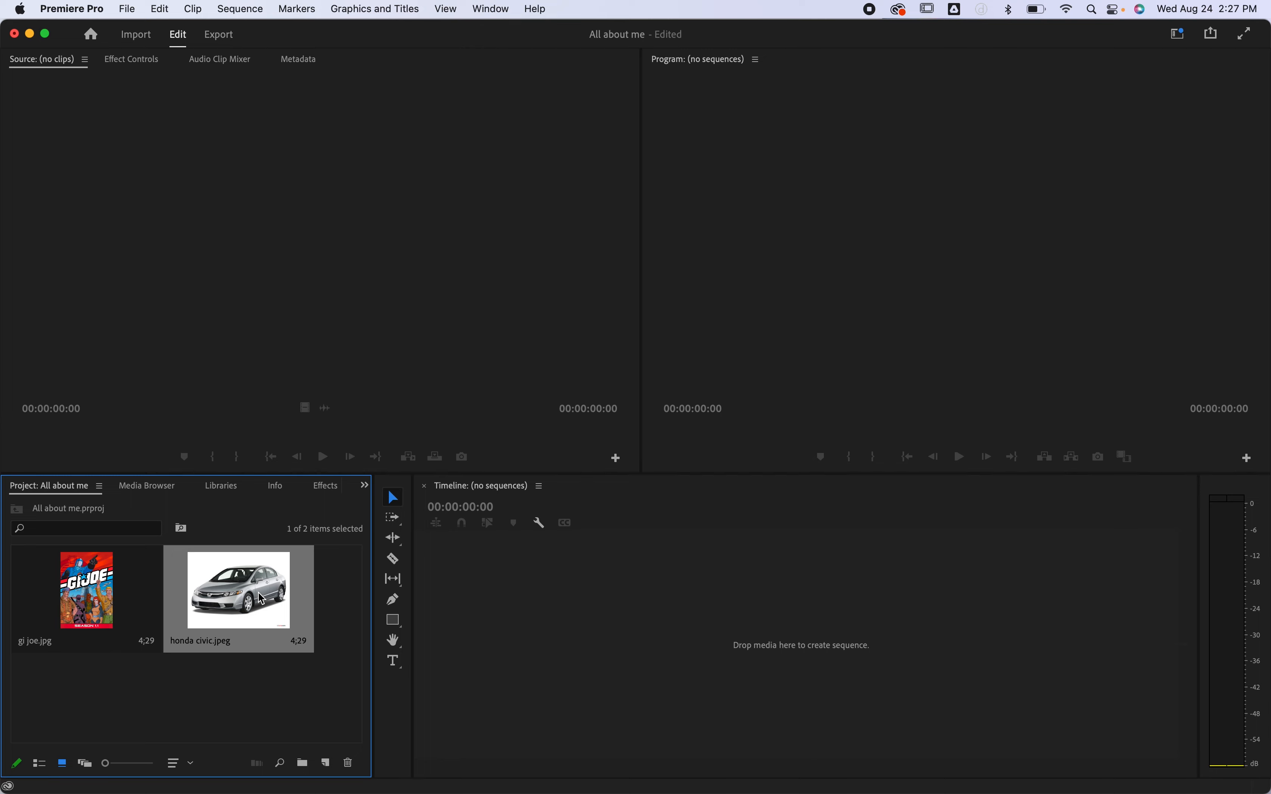
# Select gi joe.jpg in the project, look at the source images in the Media Browser, and return to the Project panel.
pyautogui.click(95, 623)
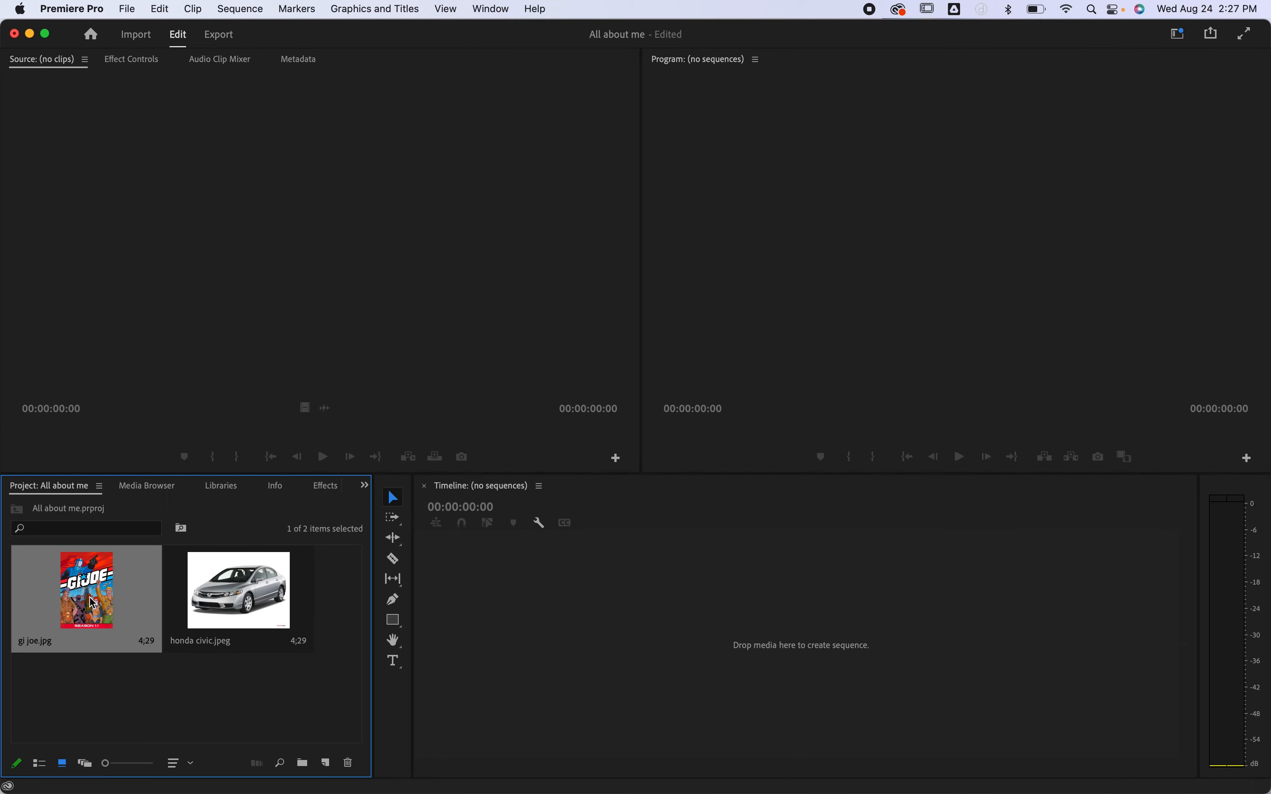
pyautogui.rightClick(92, 603)
pyautogui.click(49, 703)
pyautogui.click(141, 486)
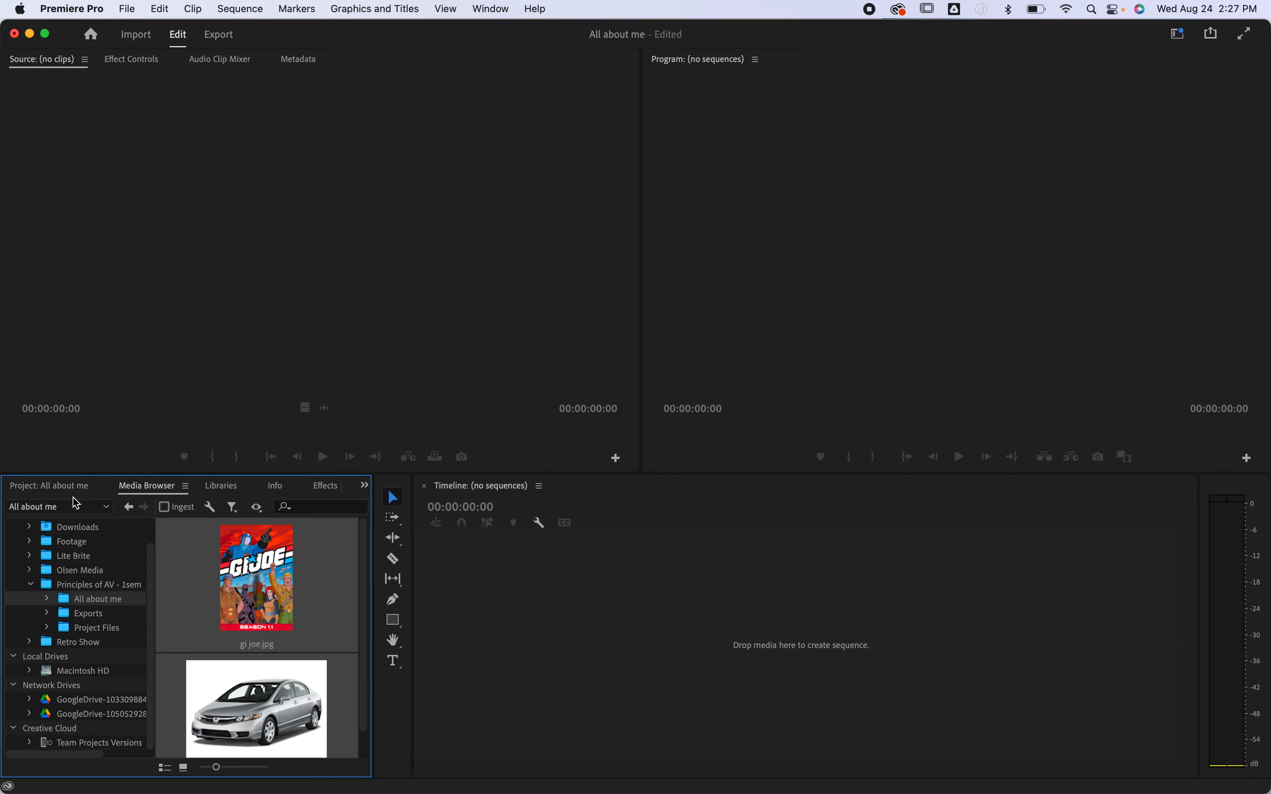
pyautogui.click(63, 490)
# Switch the project items to List View and examine their metadata columns through to Video Info.
pyautogui.click(39, 763)
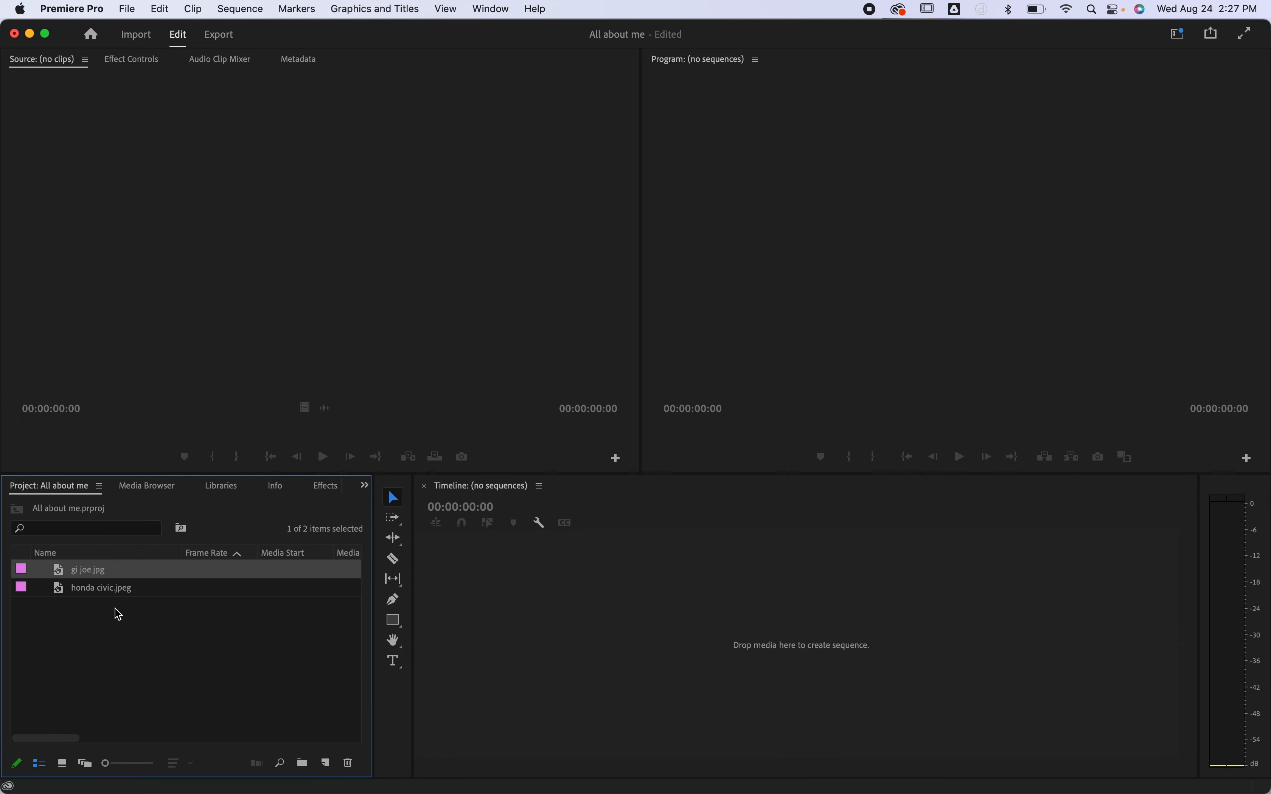
pyautogui.hscroll(5, 186, 580)
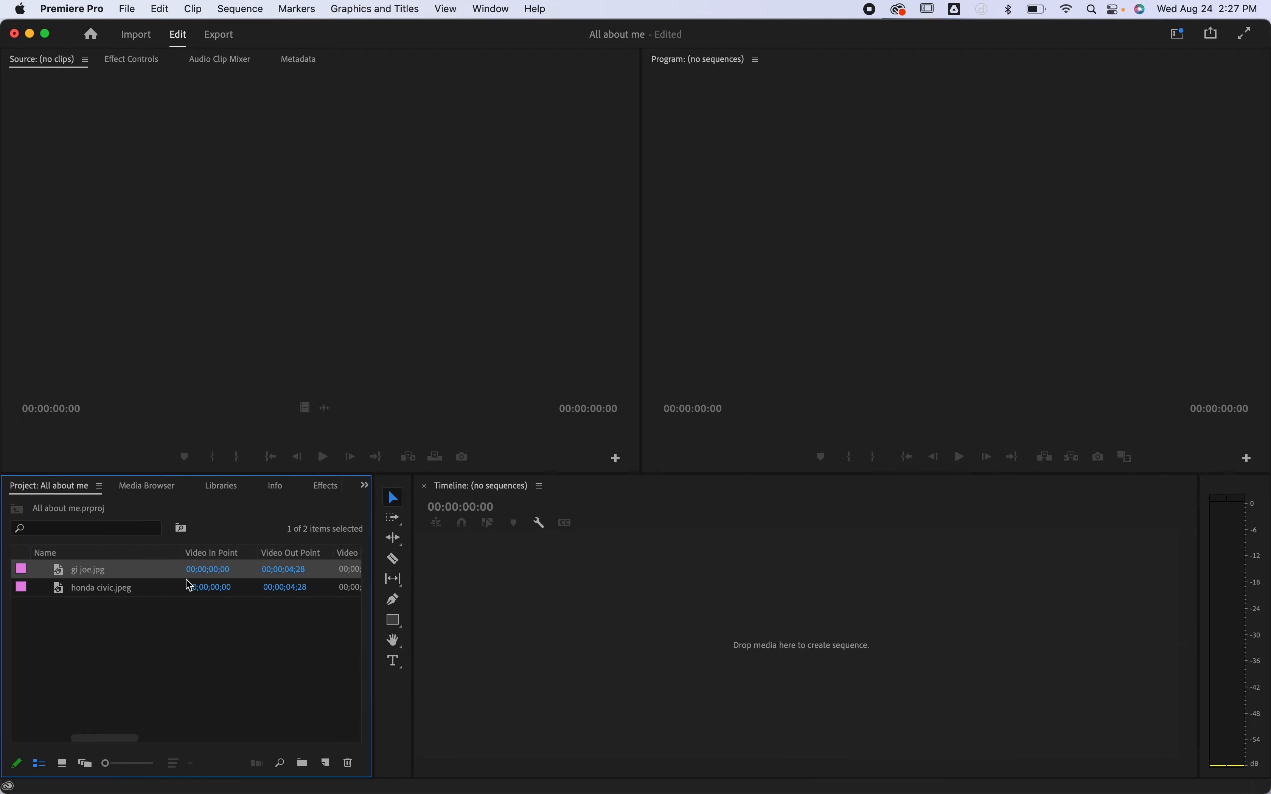
pyautogui.hscroll(6, 186, 579)
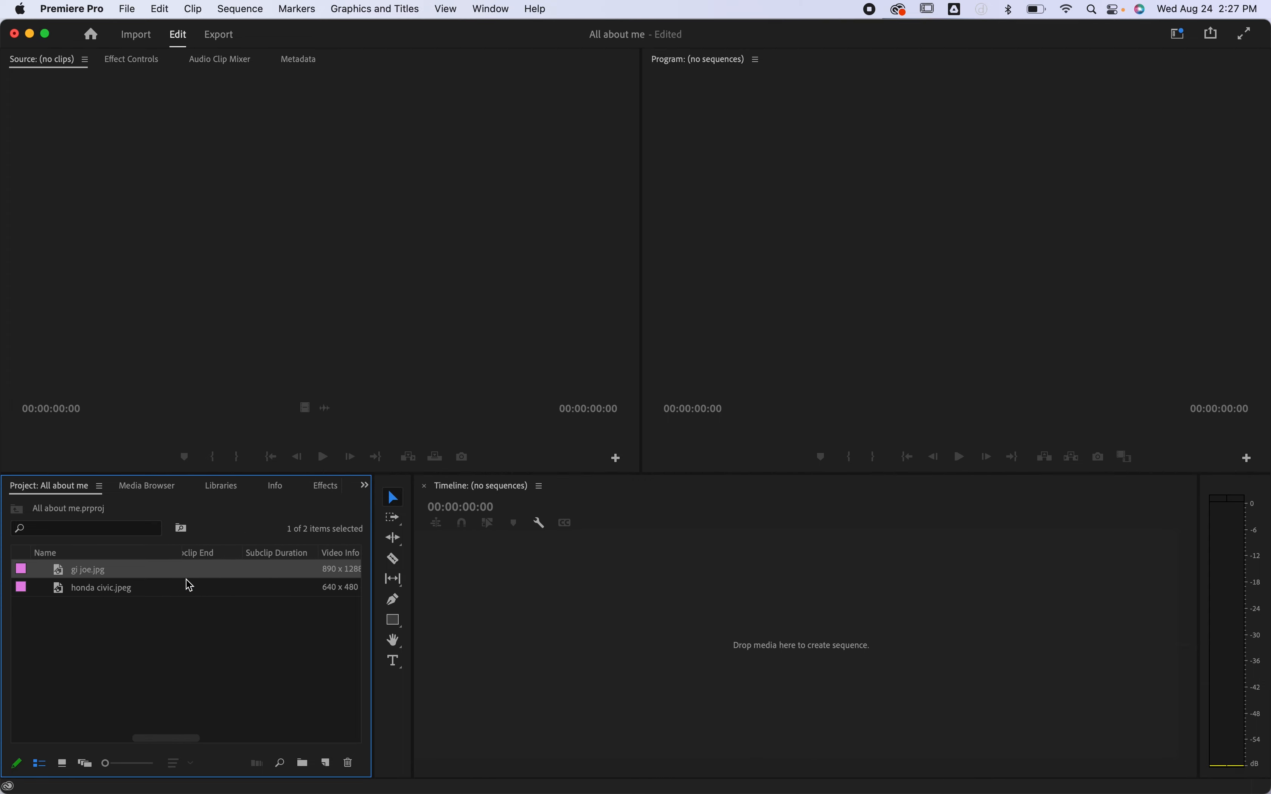
# Create a sequence from gi joe.jpg in the empty timeline and inspect its sequence settings without changing them.
pyautogui.hscroll(-2, 187, 580)
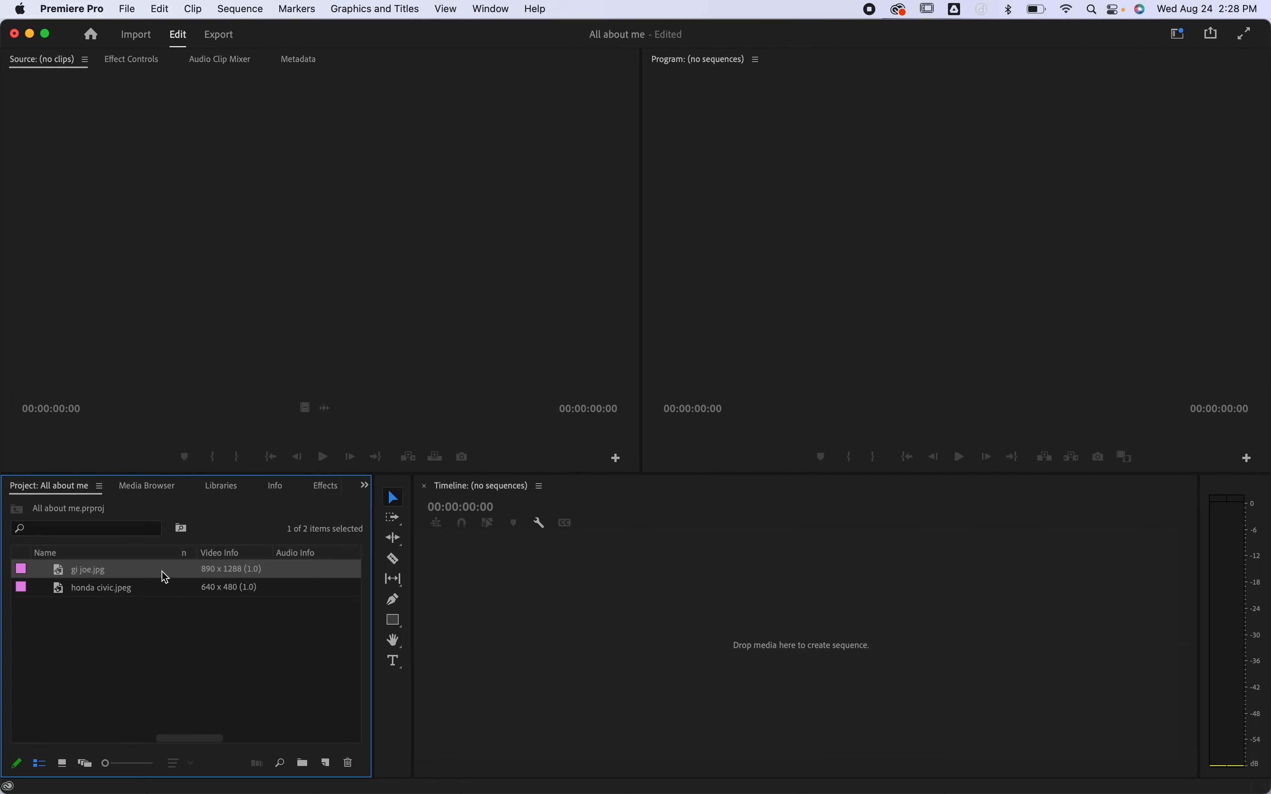
pyautogui.moveTo(161, 576); pyautogui.dragTo(513, 673)
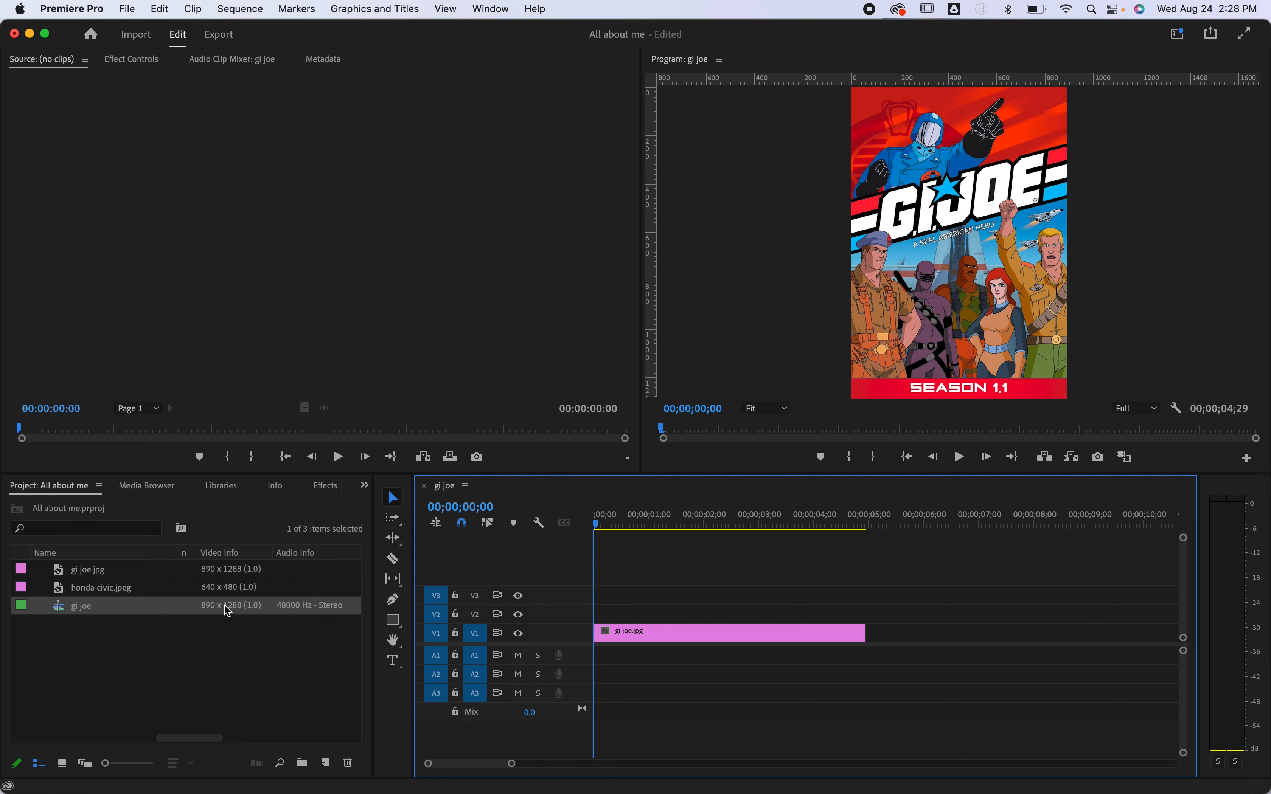
pyautogui.click(227, 10)
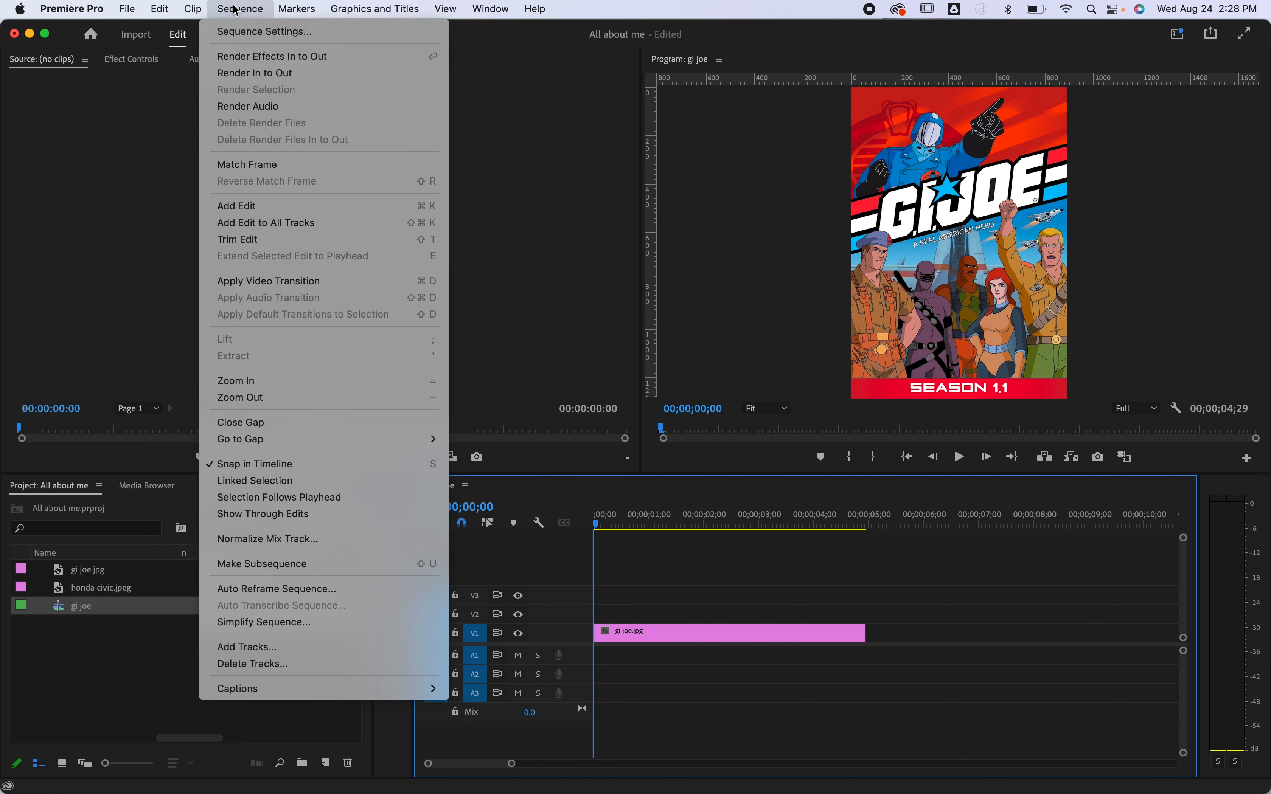
pyautogui.click(259, 32)
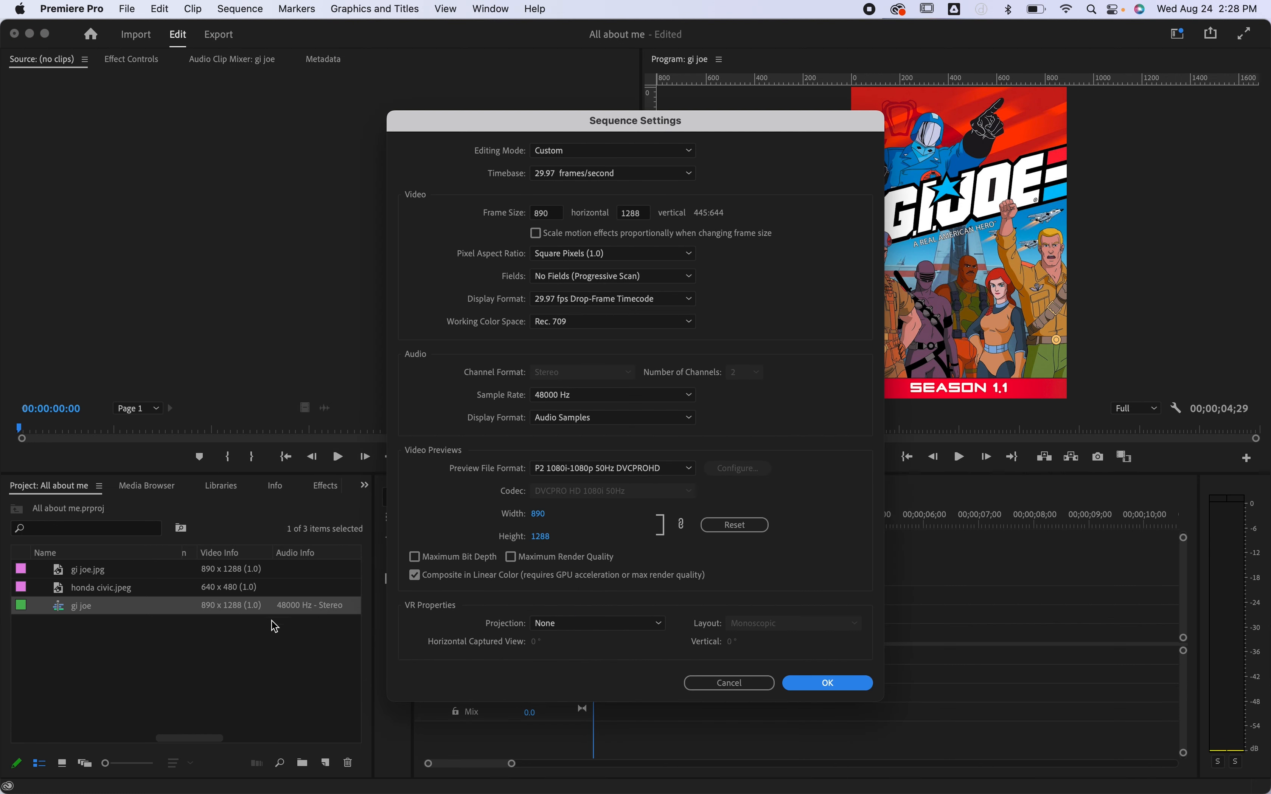
pyautogui.click(720, 685)
pyautogui.moveTo(845, 525)
pyautogui.mouseDown()
pyautogui.moveTo(885, 527)
pyautogui.moveTo(842, 531)
pyautogui.mouseUp()
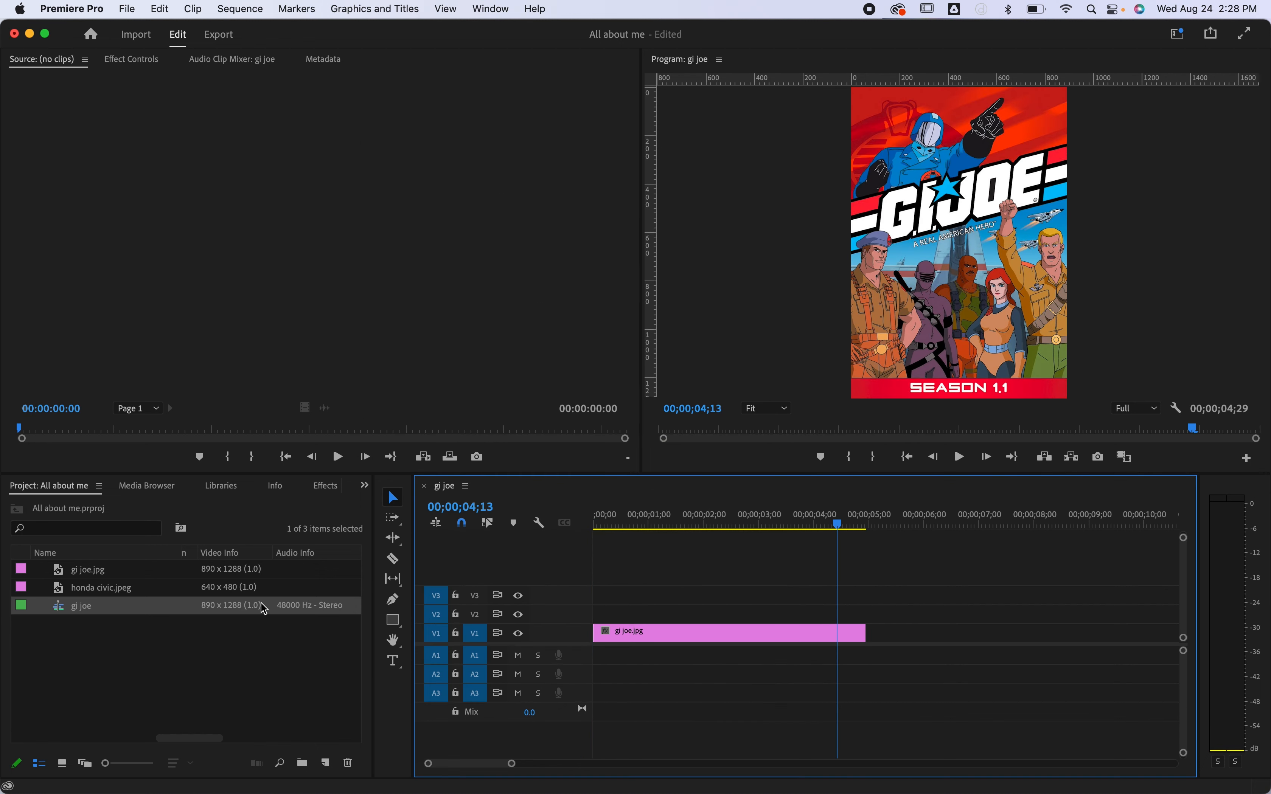
# Add honda civic.jpeg directly after gi joe.jpg on V1 and scrub across both images.
pyautogui.click(190, 586)
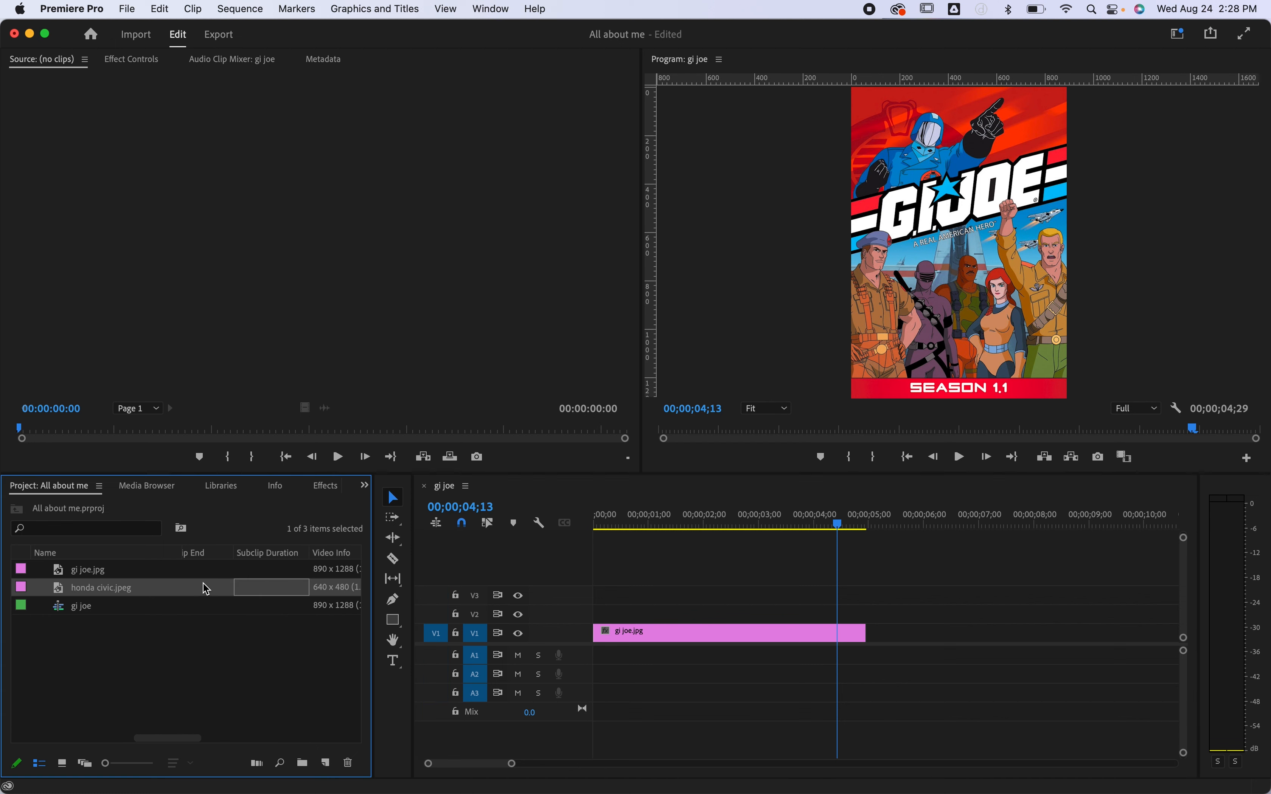
pyautogui.moveTo(118, 594); pyautogui.dragTo(870, 644)
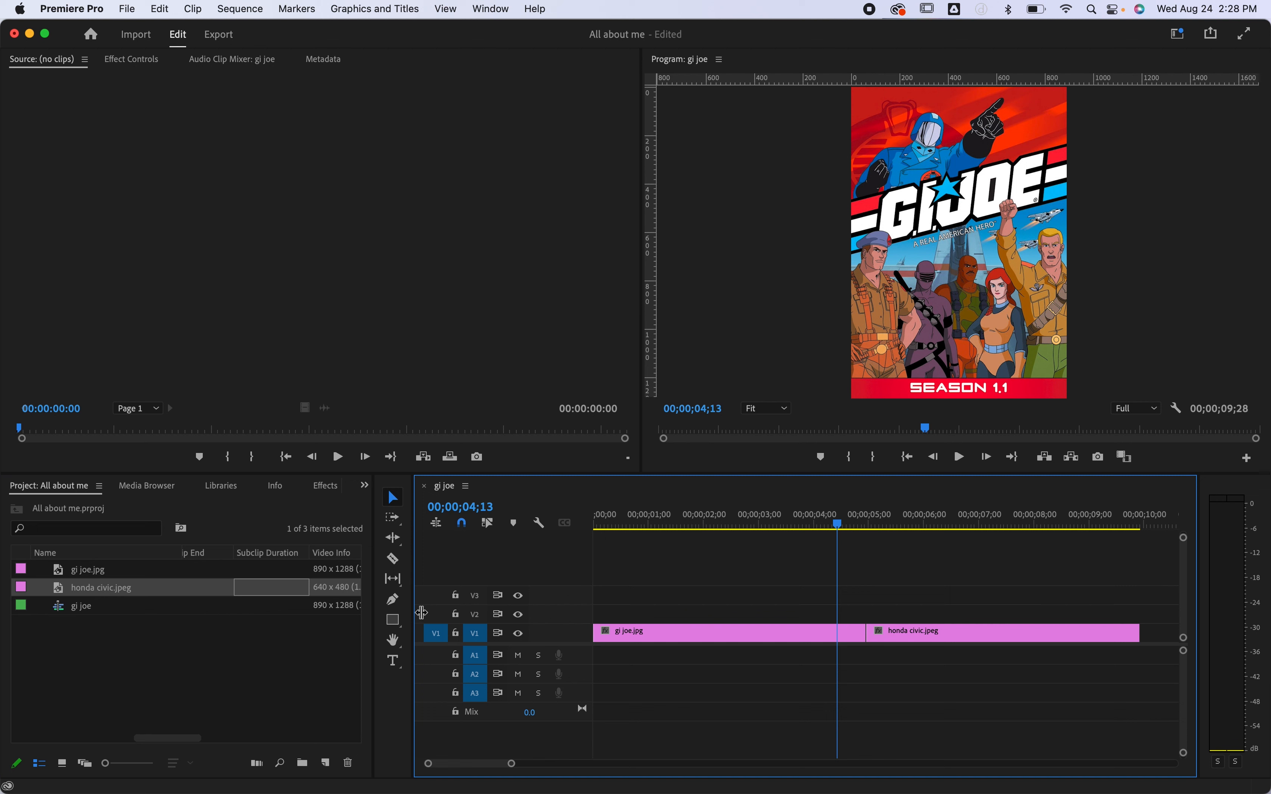
pyautogui.moveTo(777, 517); pyautogui.dragTo(894, 522)
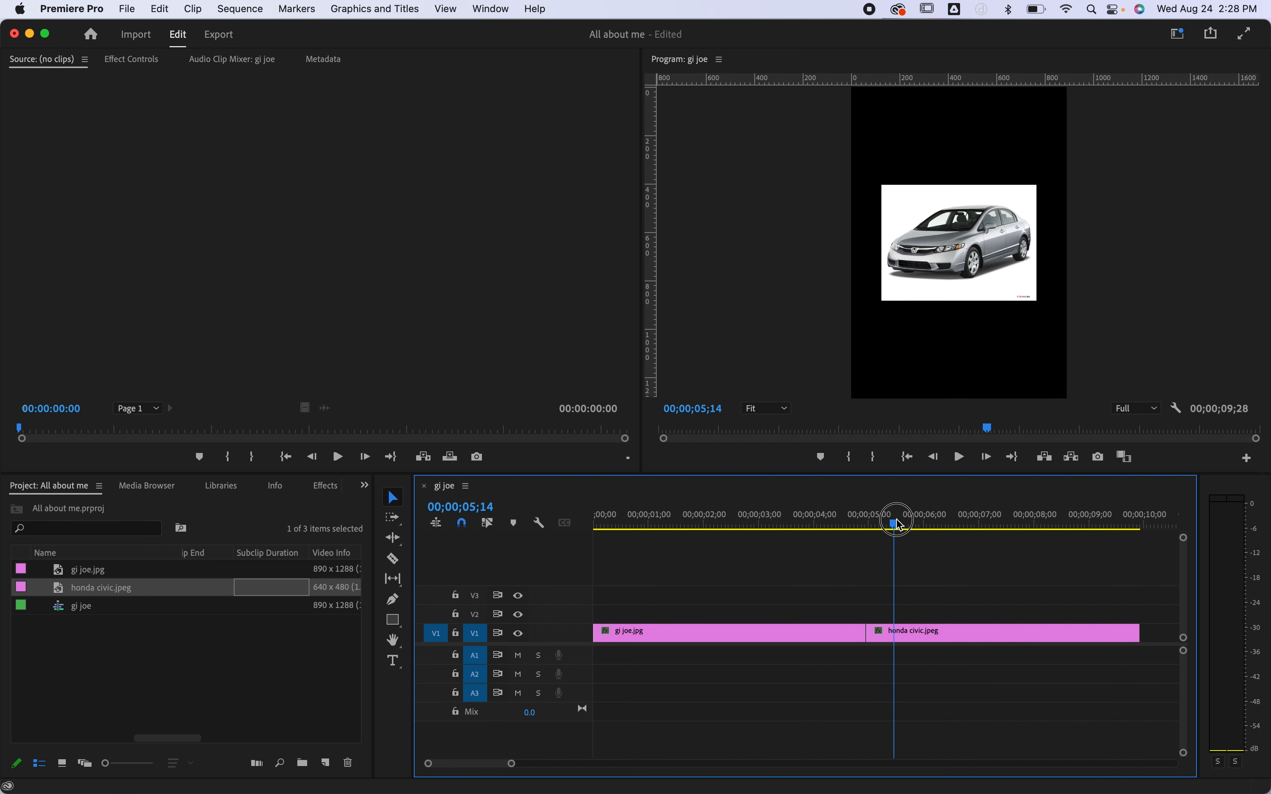
pyautogui.moveTo(896, 524); pyautogui.dragTo(619, 604)
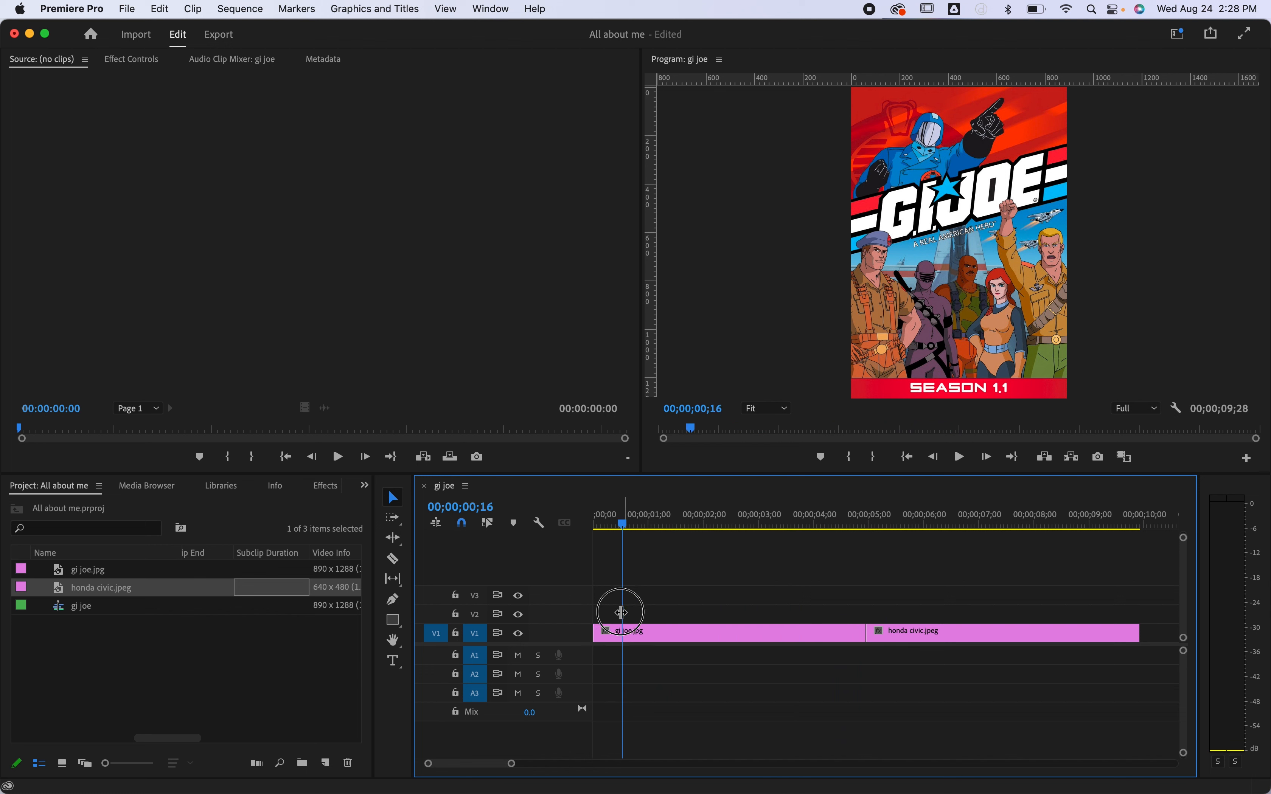
# Delete both image clips from the gi joe sequence and switch the project items to Icon View.
pyautogui.click(640, 640)
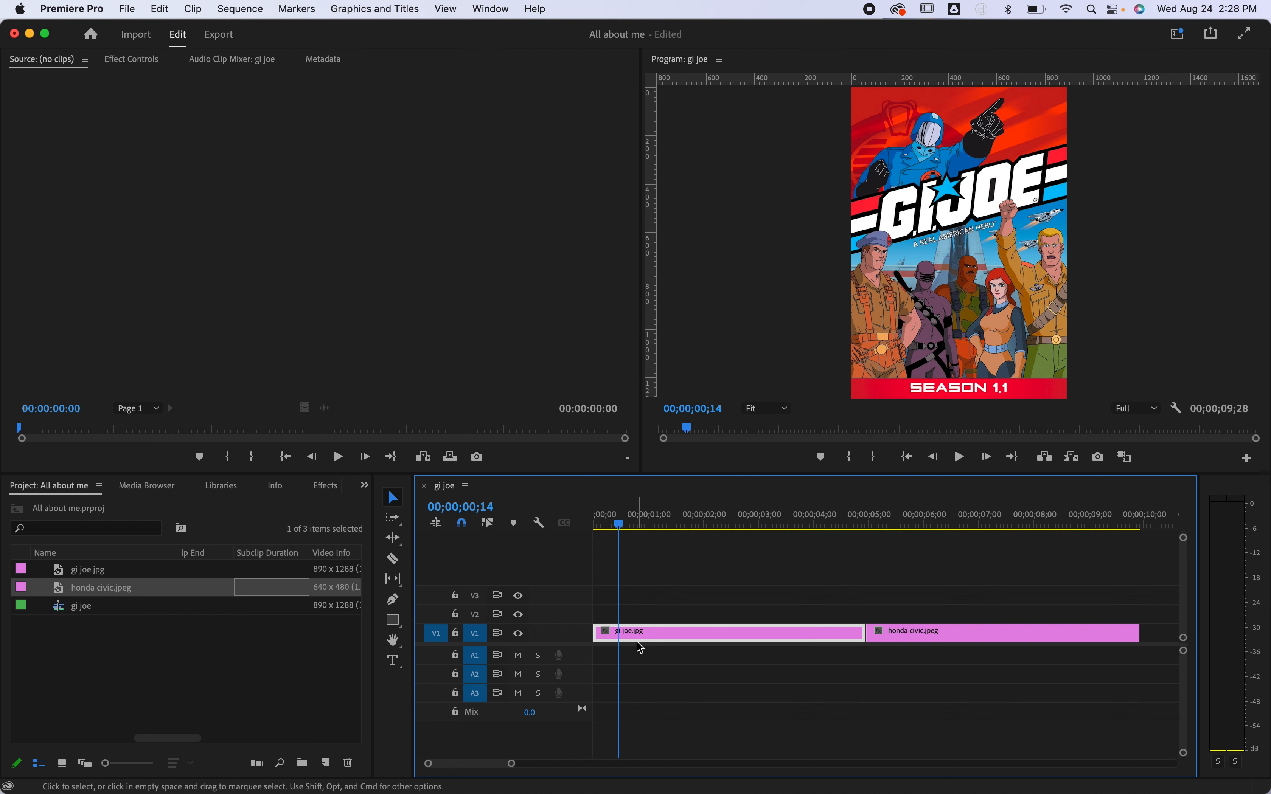
pyautogui.press('Delete')
pyautogui.click(893, 639)
pyautogui.press('Delete')
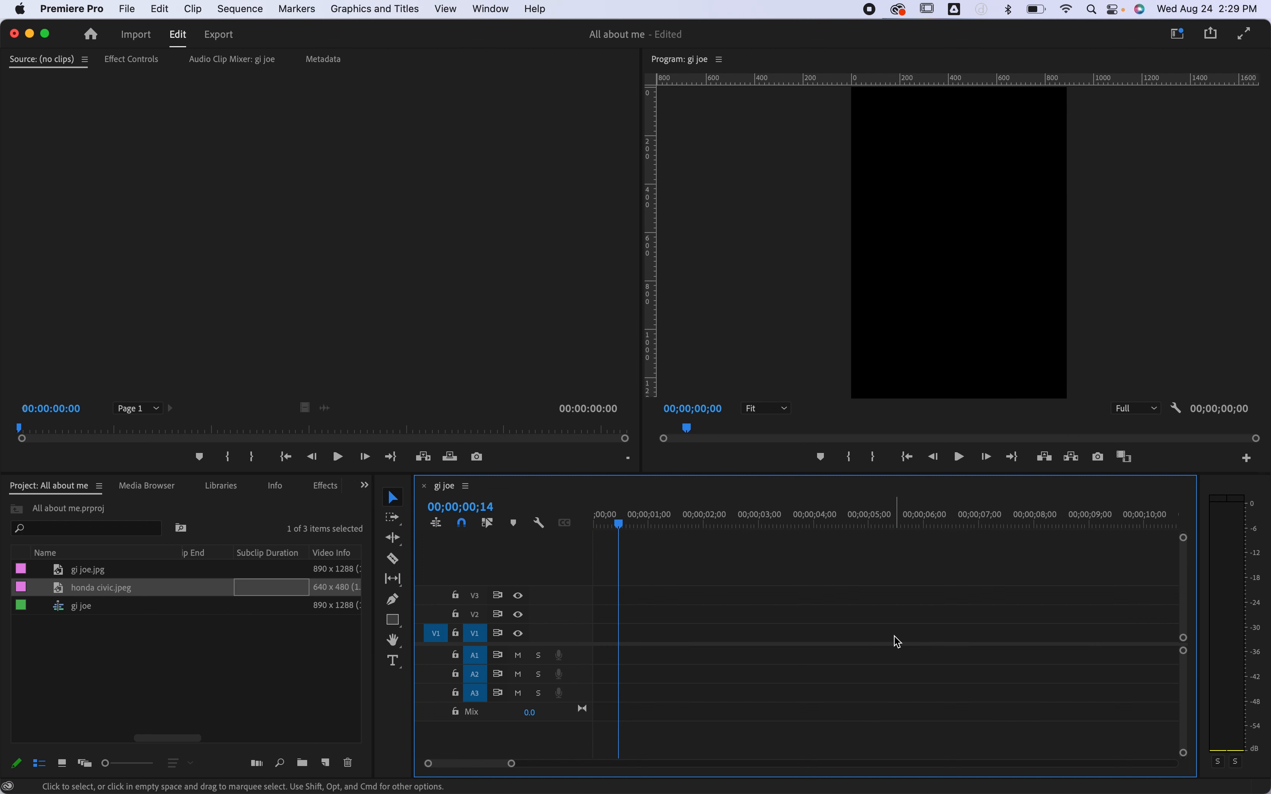
pyautogui.click(260, 683)
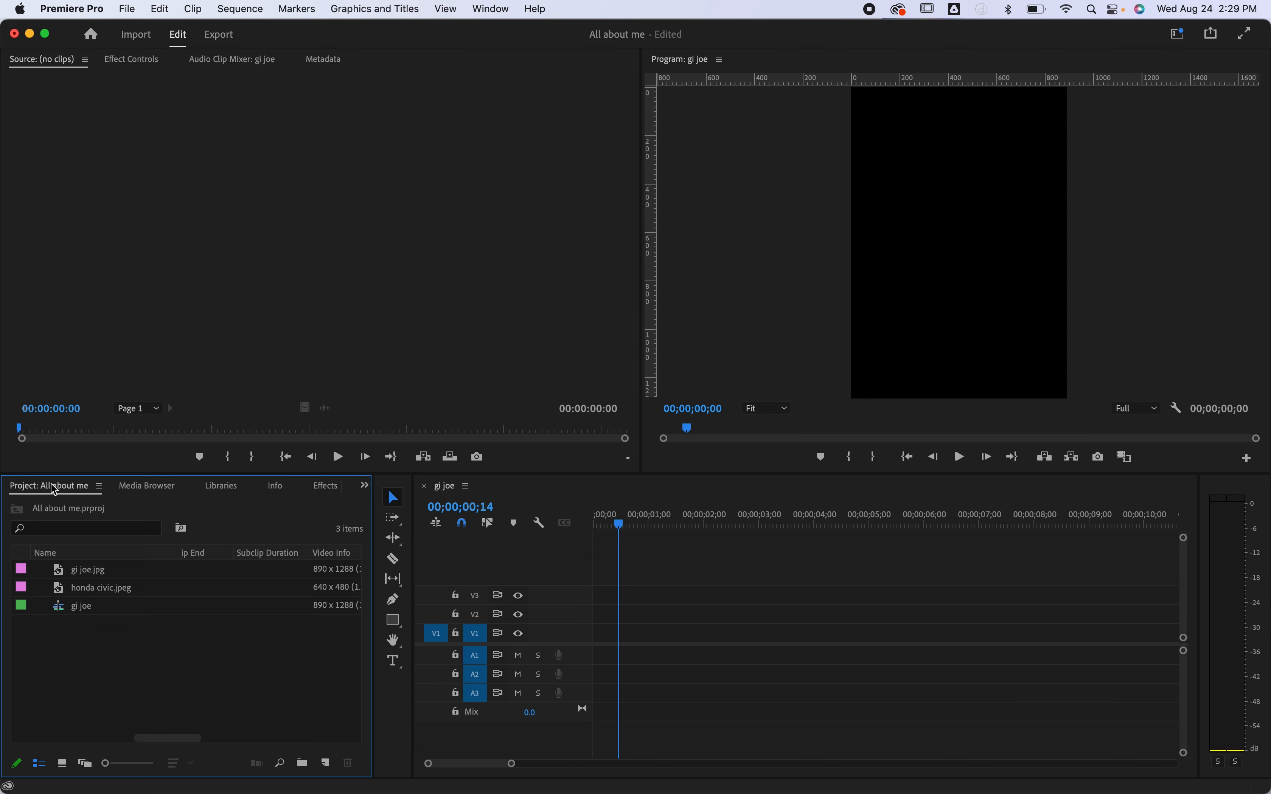
pyautogui.click(62, 764)
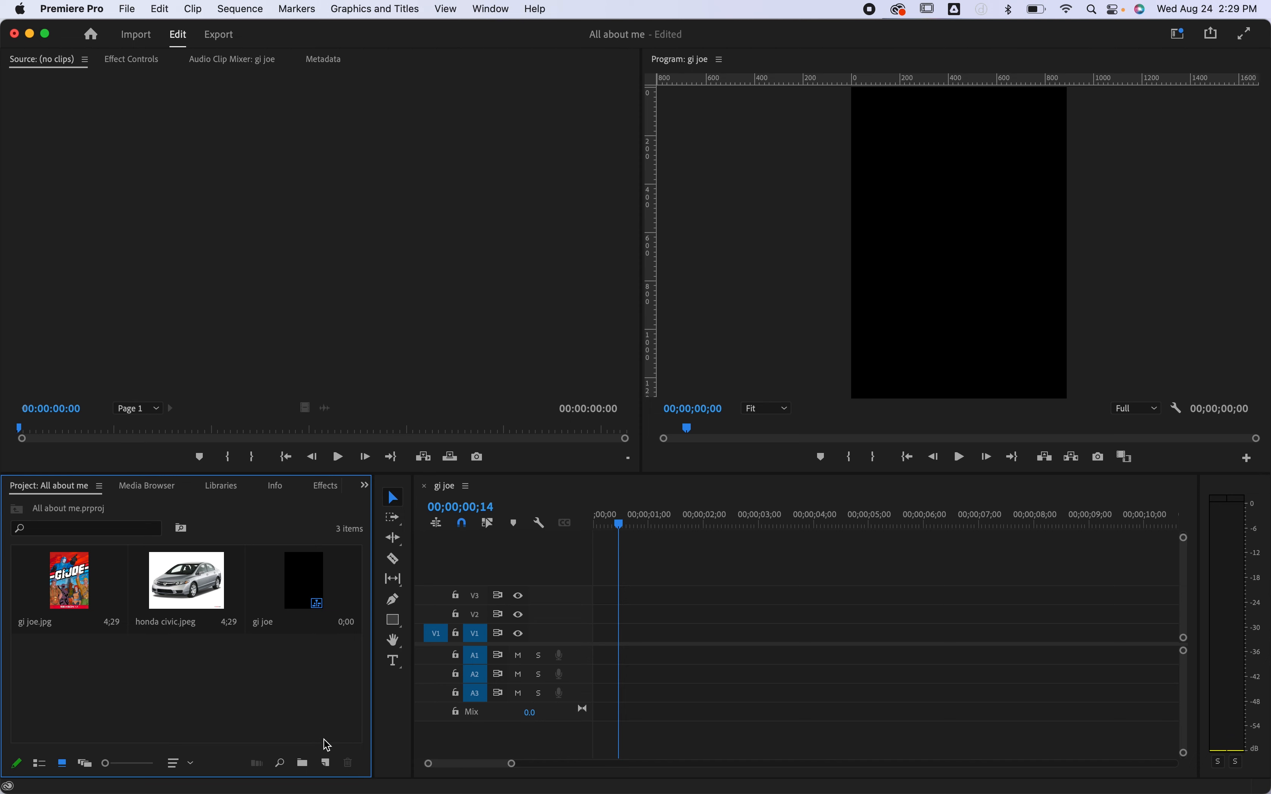
# Start a new sequence and expand the ARRI 1080p and 2880p preset groups.
pyautogui.click(326, 763)
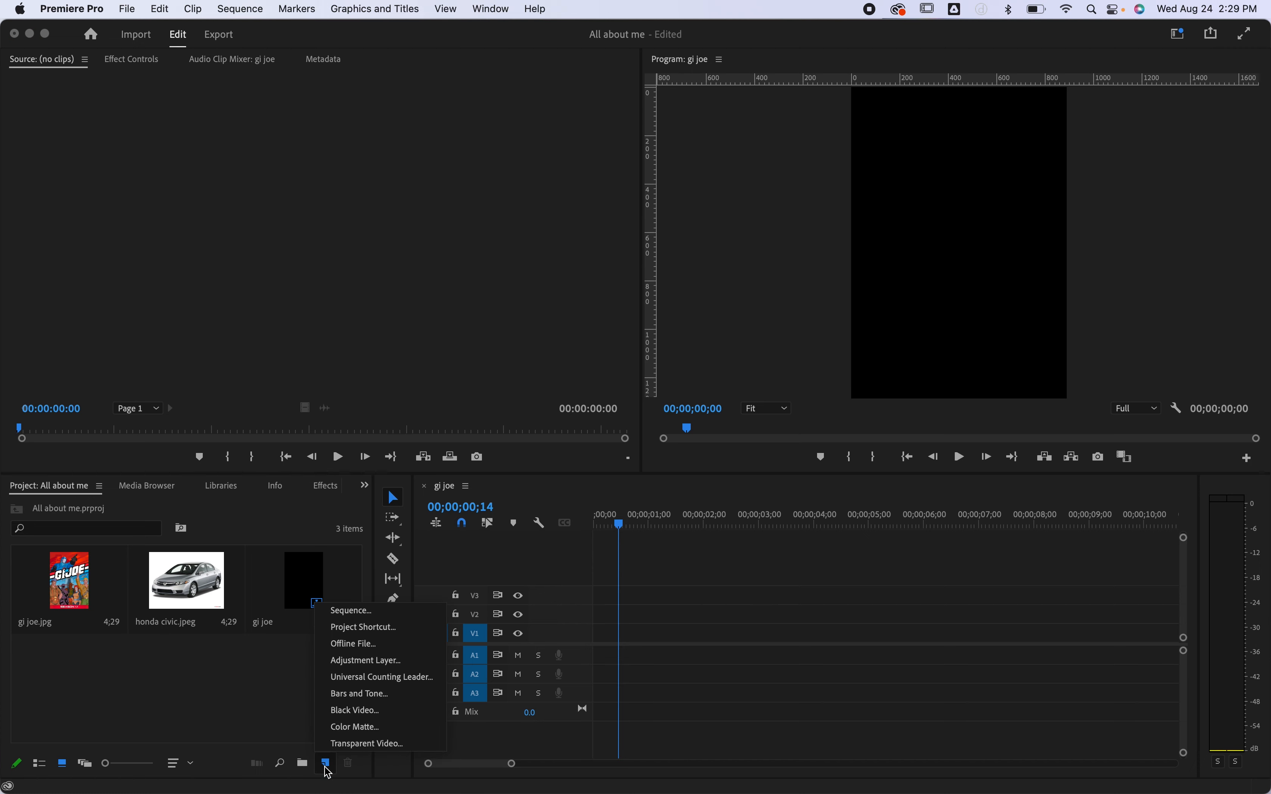
pyautogui.click(363, 618)
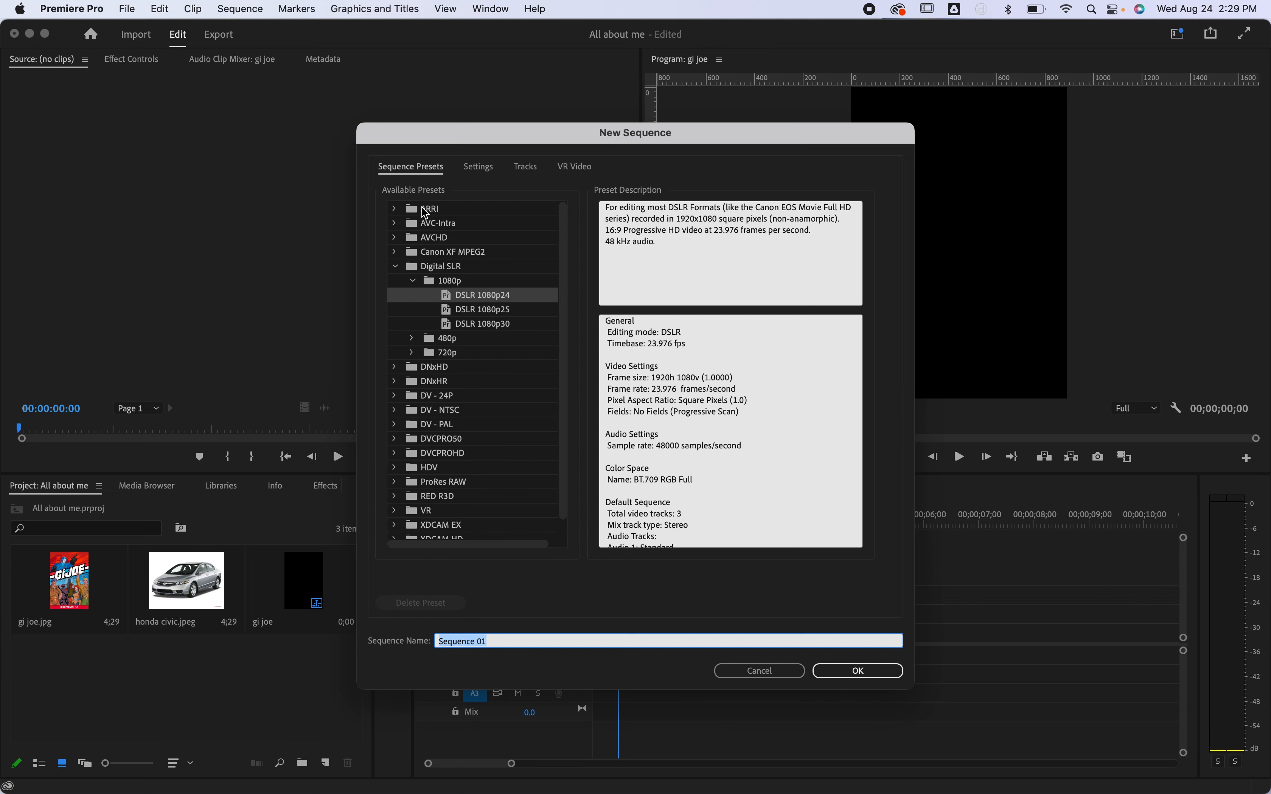
pyautogui.click(439, 212)
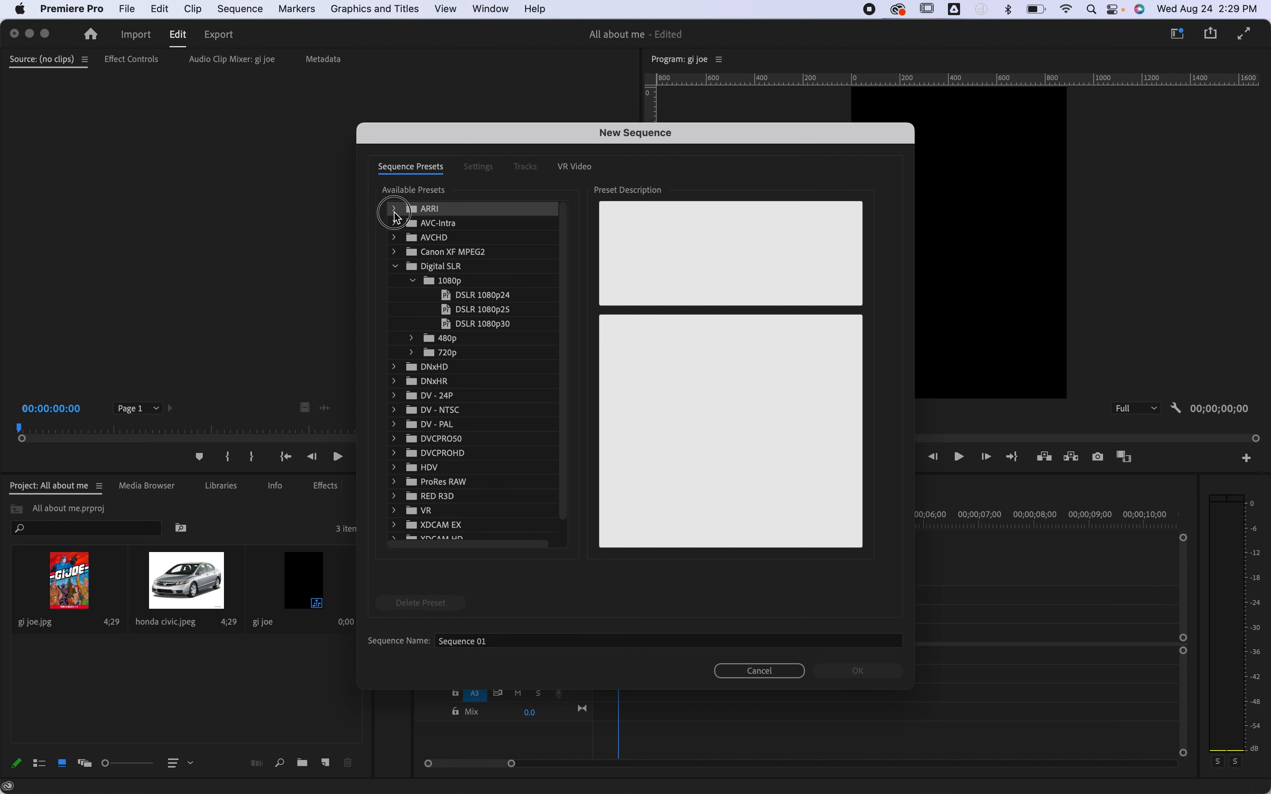
pyautogui.click(394, 210)
pyautogui.click(445, 227)
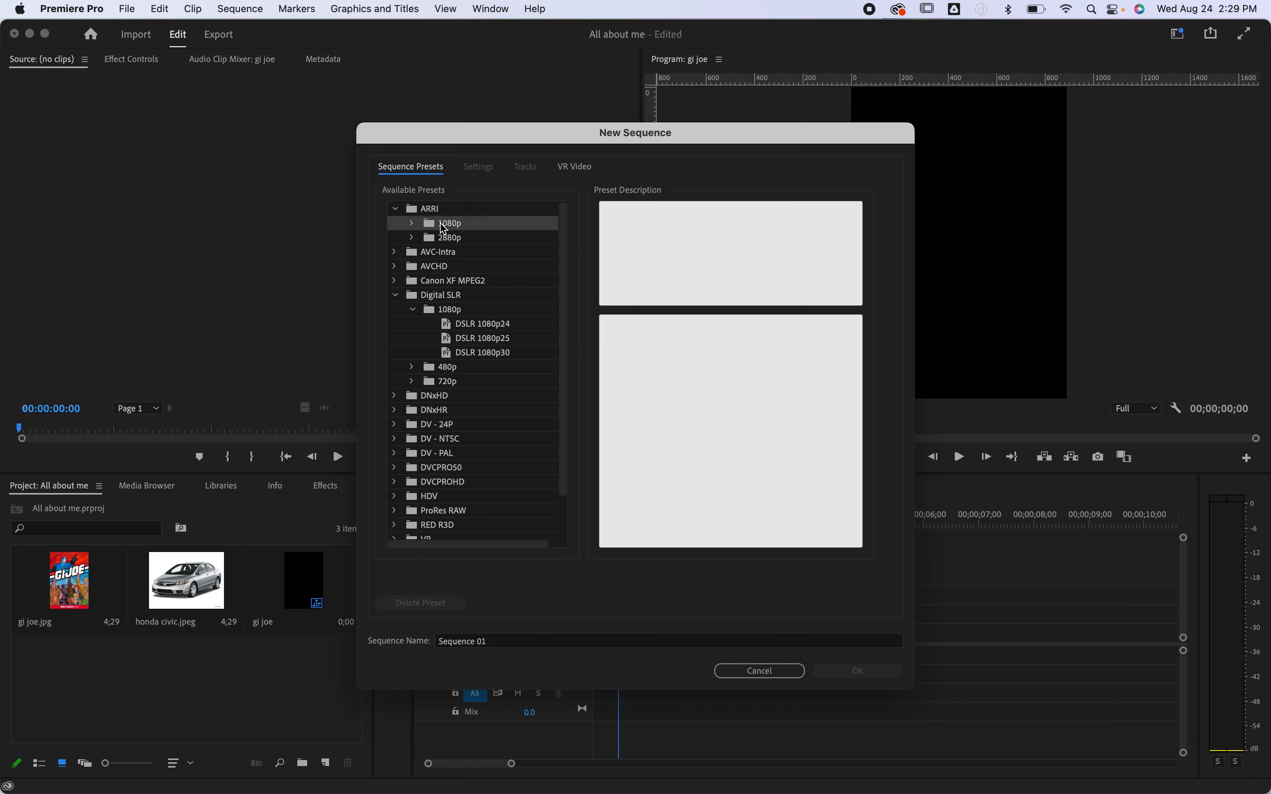
pyautogui.click(449, 242)
pyautogui.click(413, 241)
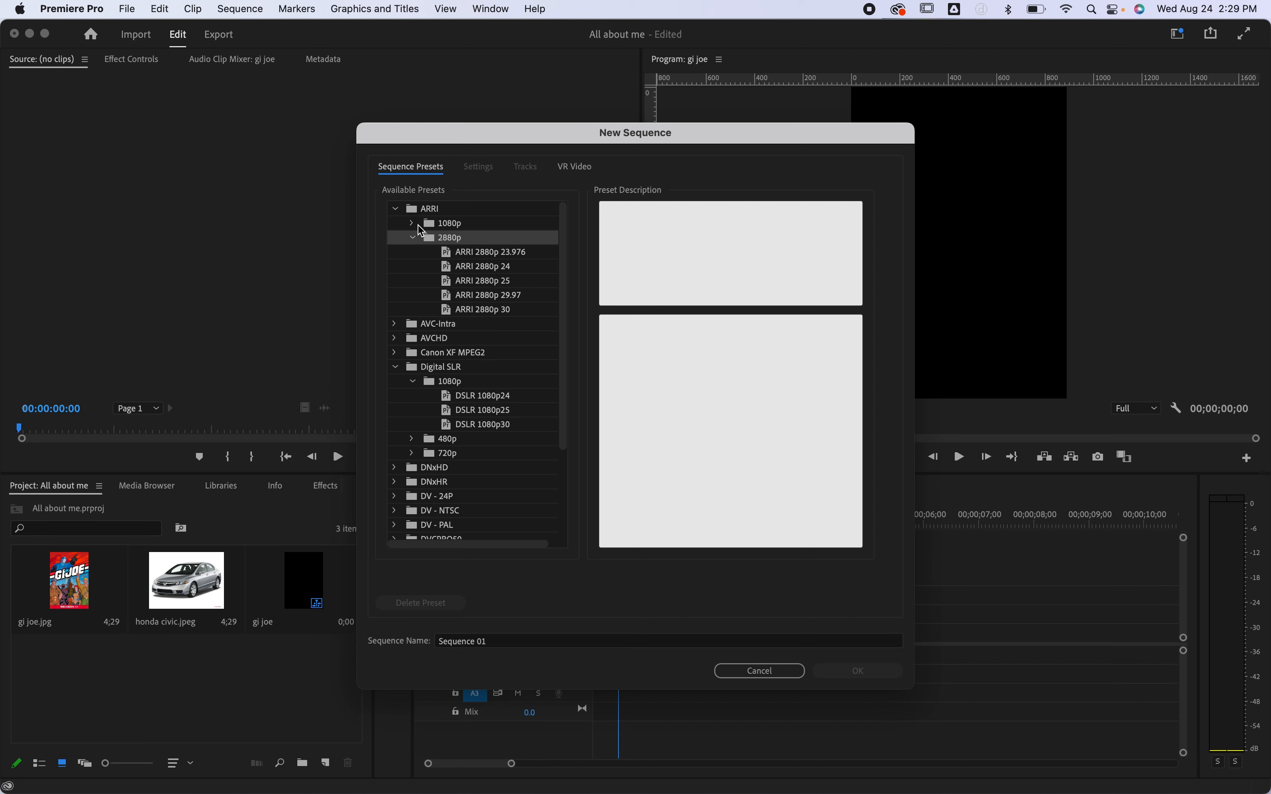
pyautogui.click(412, 224)
# Compare the ARRI 1080p frame-rate presets and create the sequence with ARRI 1080p 23.976.
pyautogui.click(467, 243)
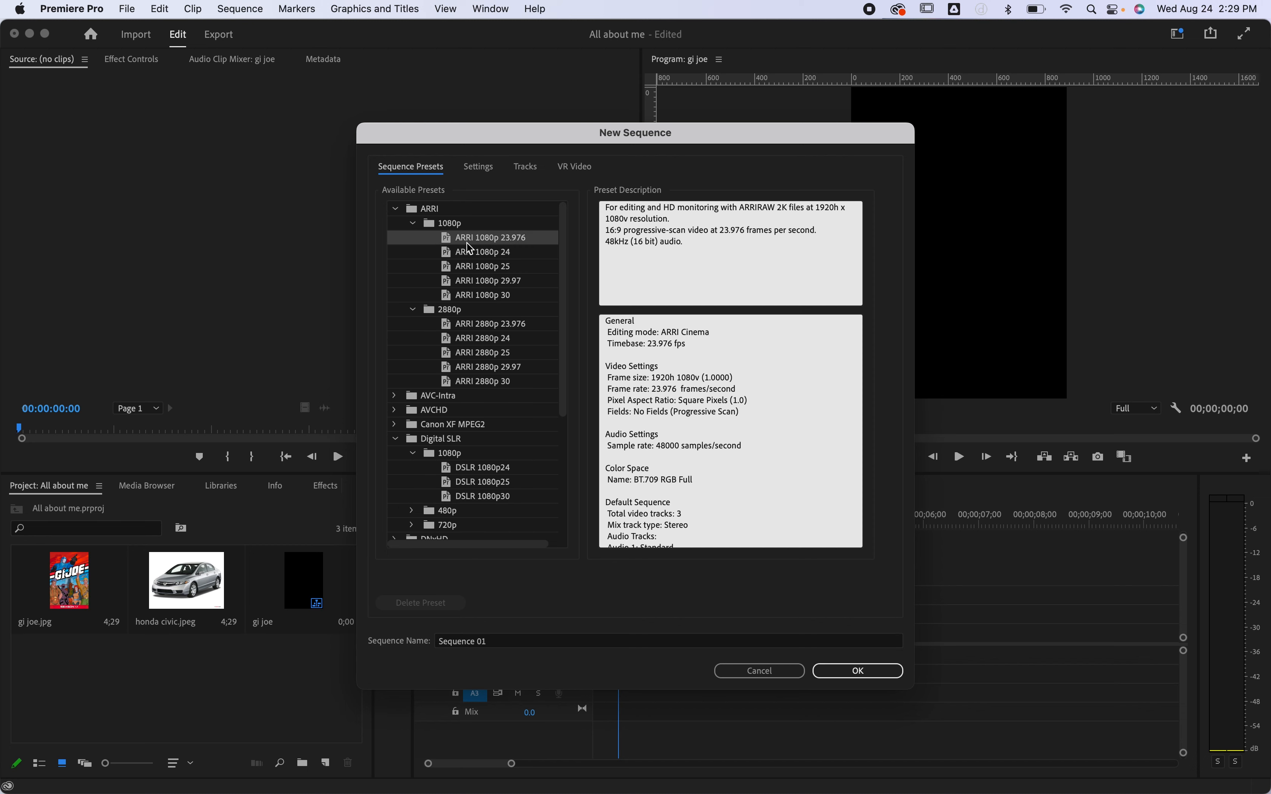
pyautogui.click(496, 254)
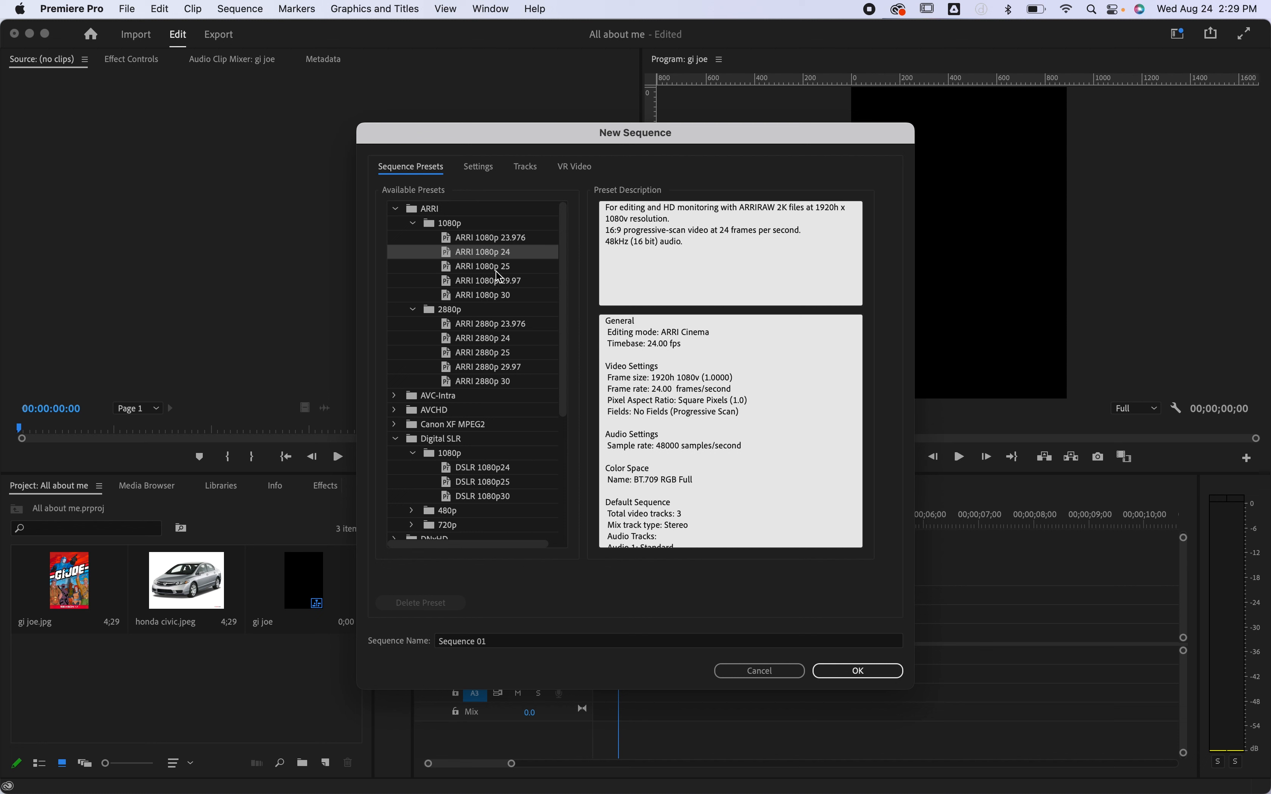
pyautogui.click(496, 271)
pyautogui.click(500, 255)
pyautogui.click(507, 241)
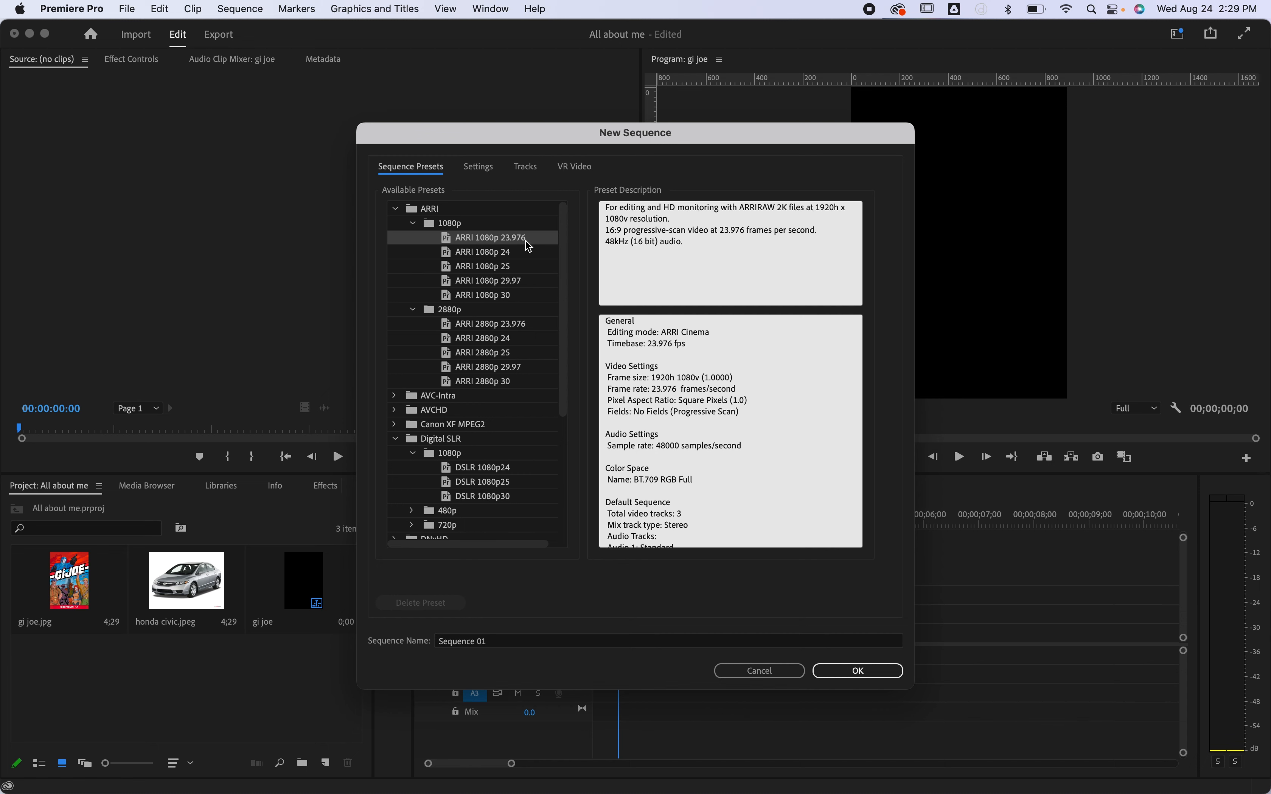
pyautogui.click(867, 671)
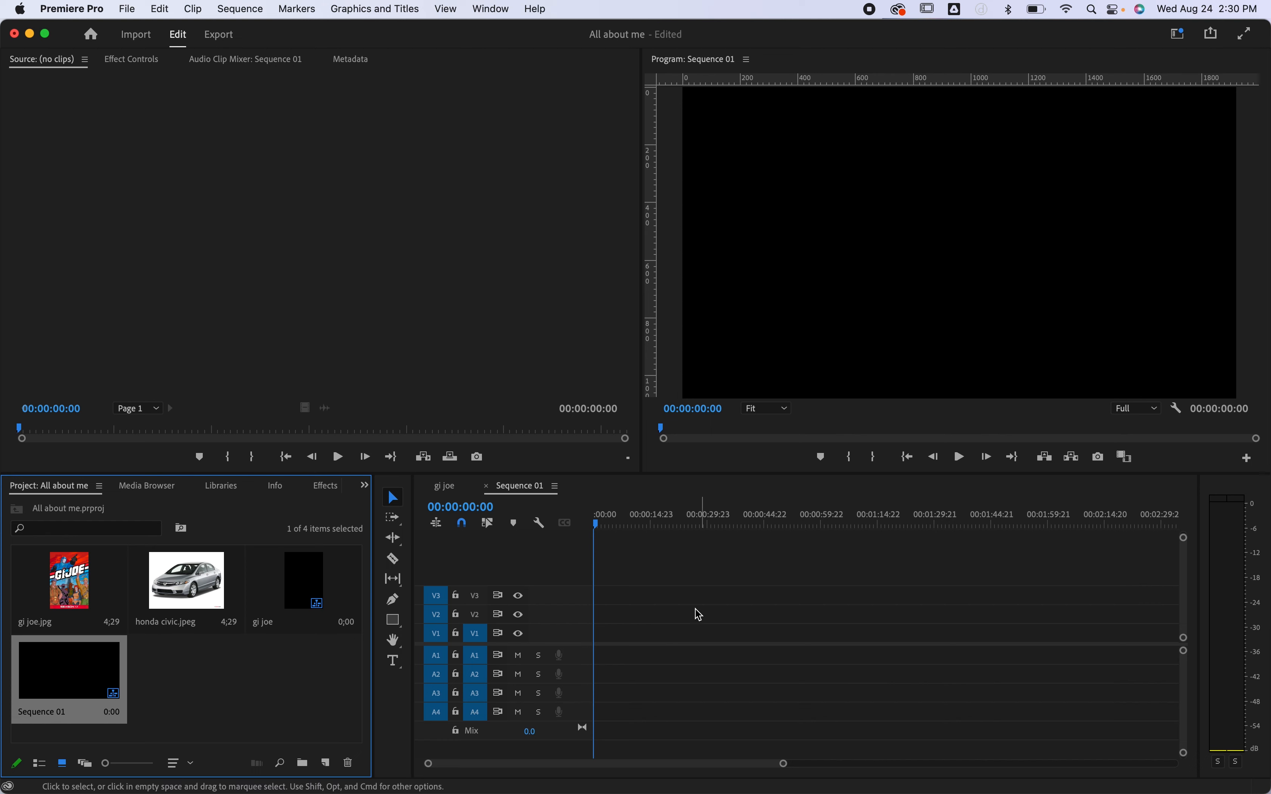
# Place gi joe.jpg and honda civic.jpeg back to back at the start of V1 in the new sequence and preview them.
pyautogui.click(60, 583)
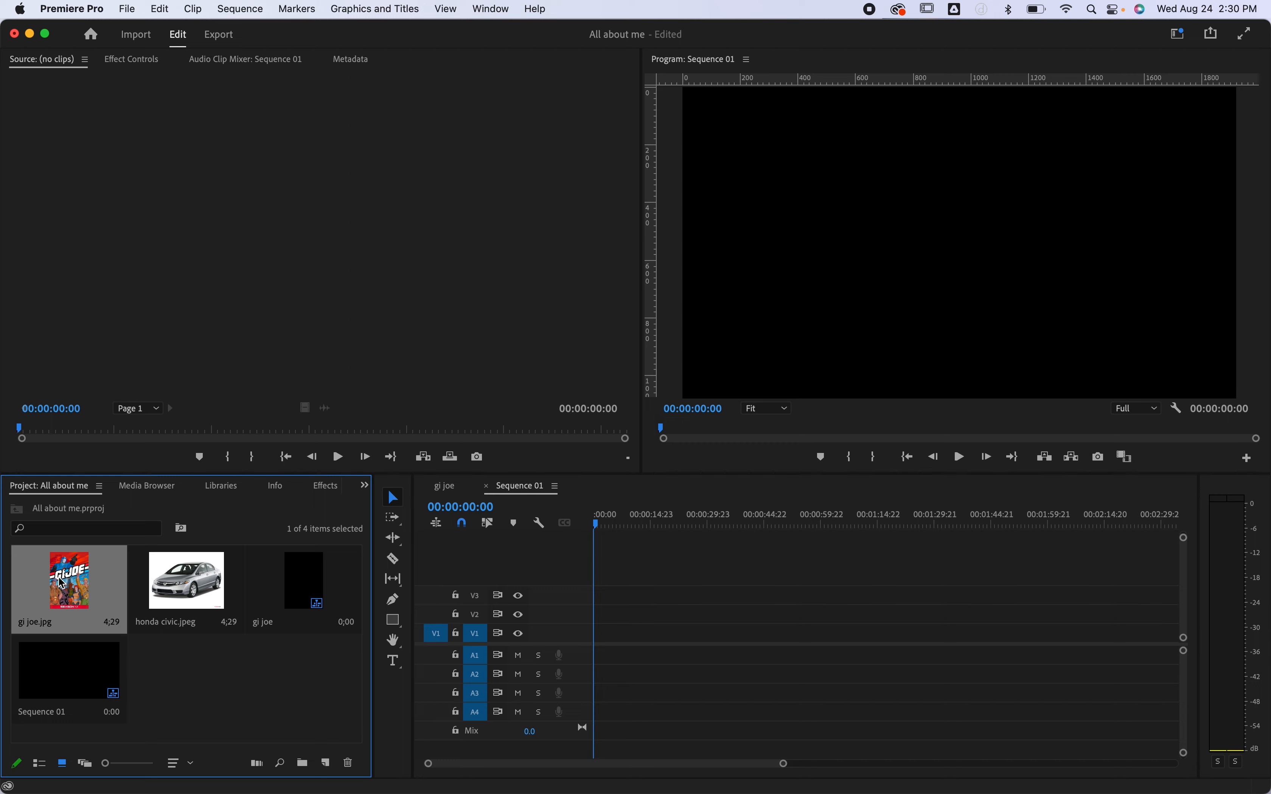
pyautogui.moveTo(68, 583); pyautogui.dragTo(582, 641)
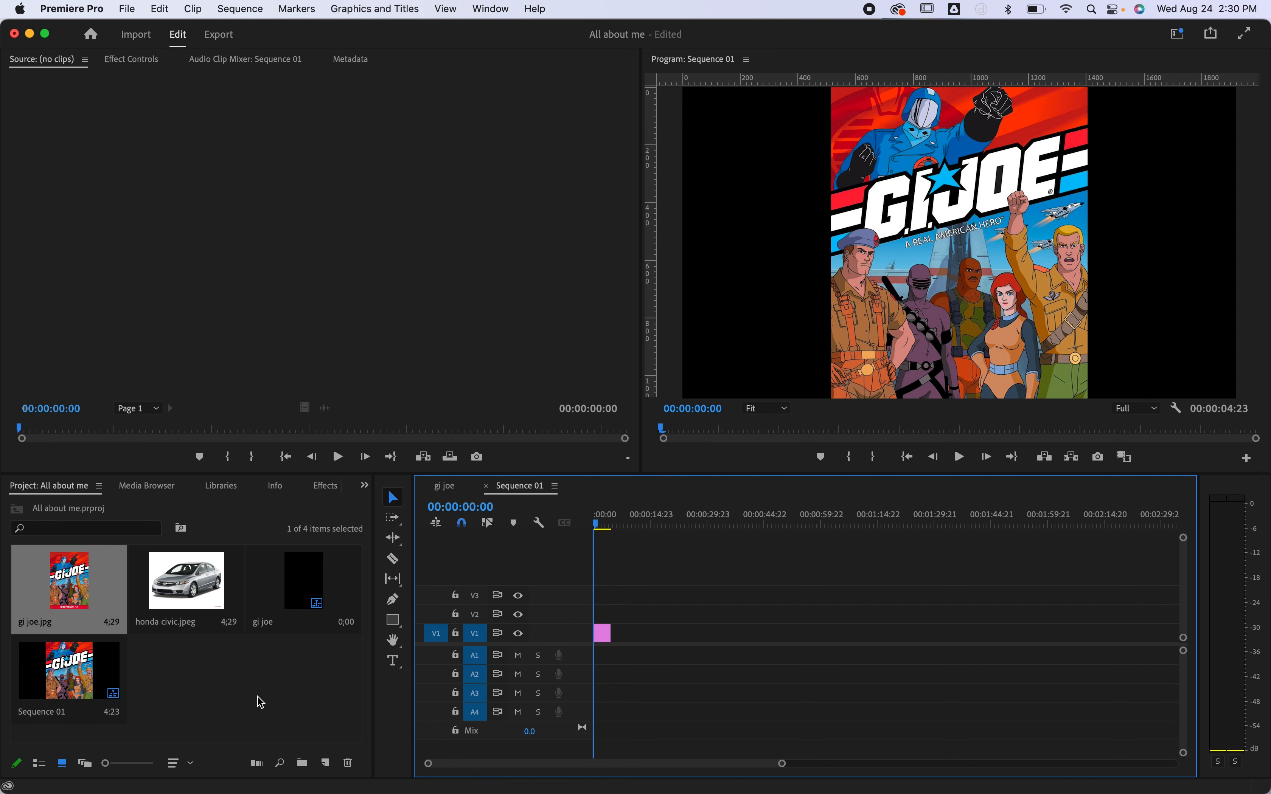
pyautogui.moveTo(195, 580); pyautogui.dragTo(622, 633)
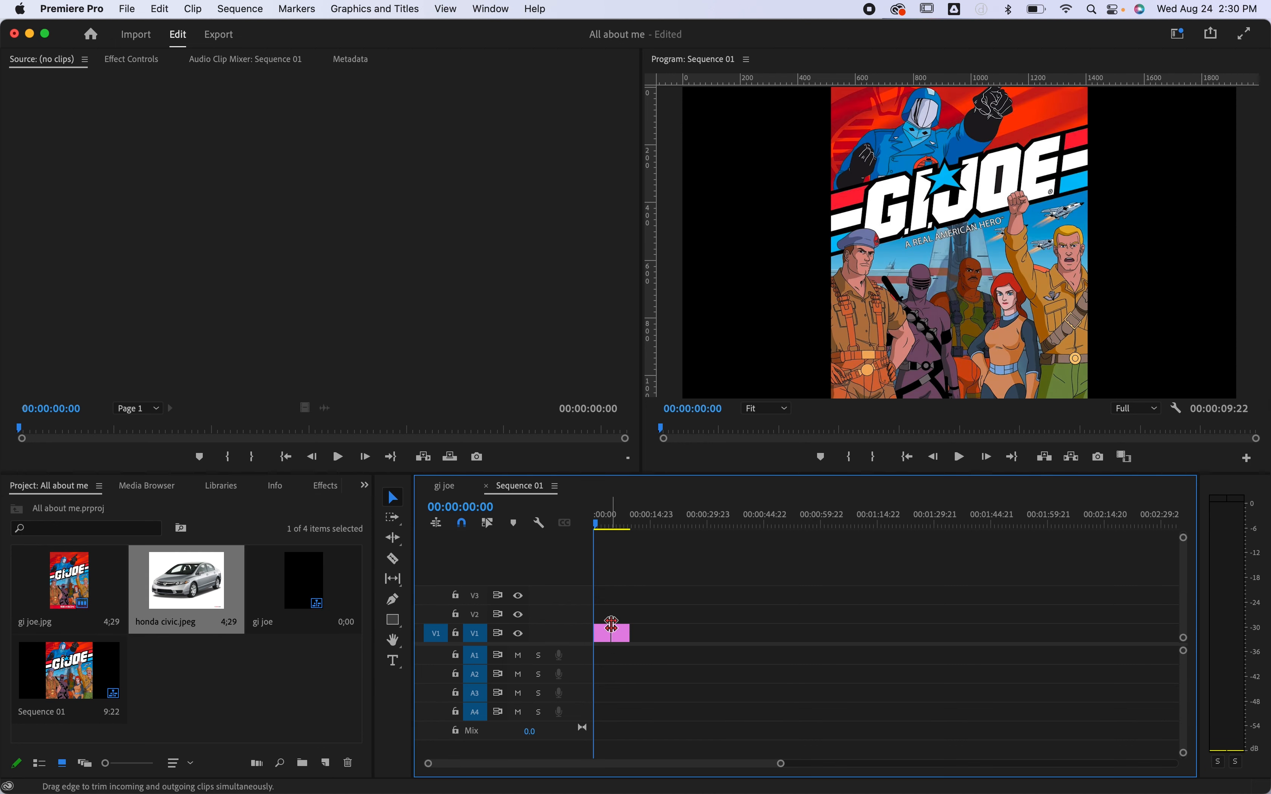
pyautogui.click(632, 520)
pyautogui.moveTo(634, 518); pyautogui.dragTo(602, 525)
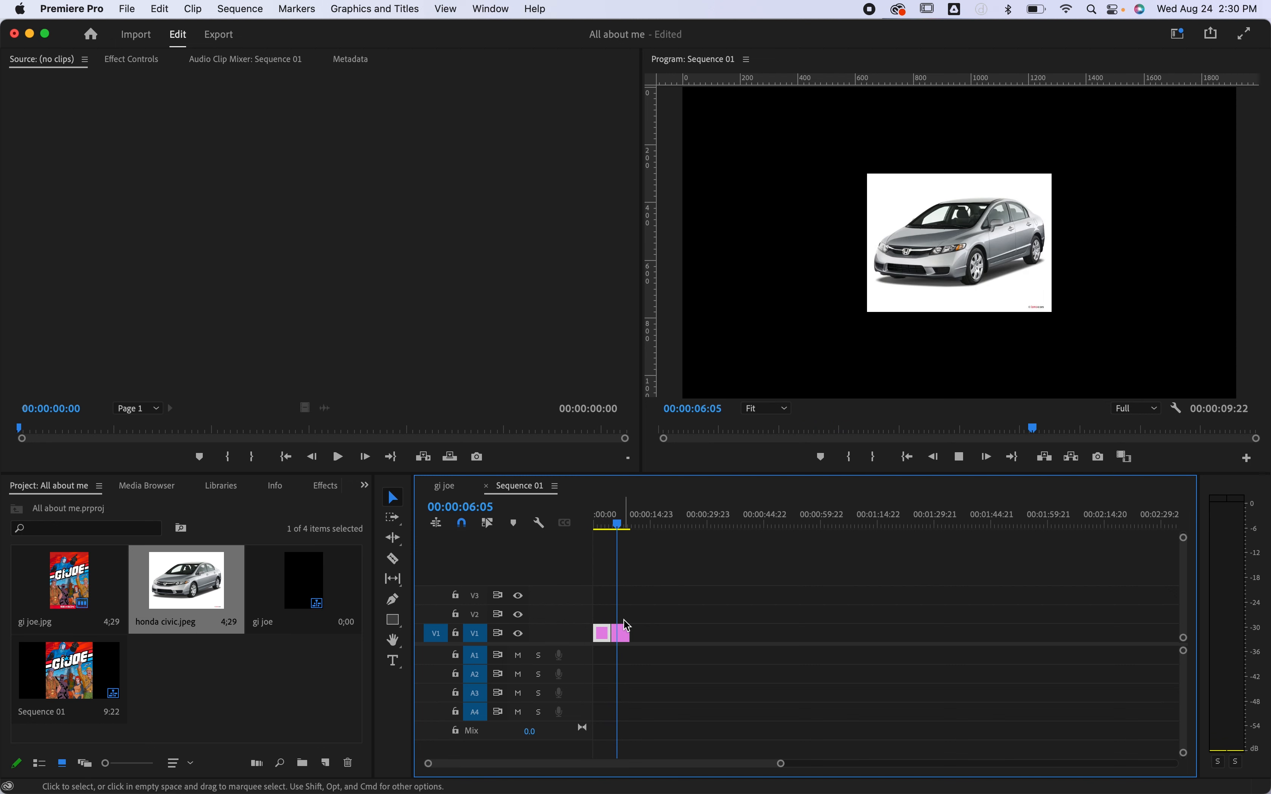
pyautogui.press('space')
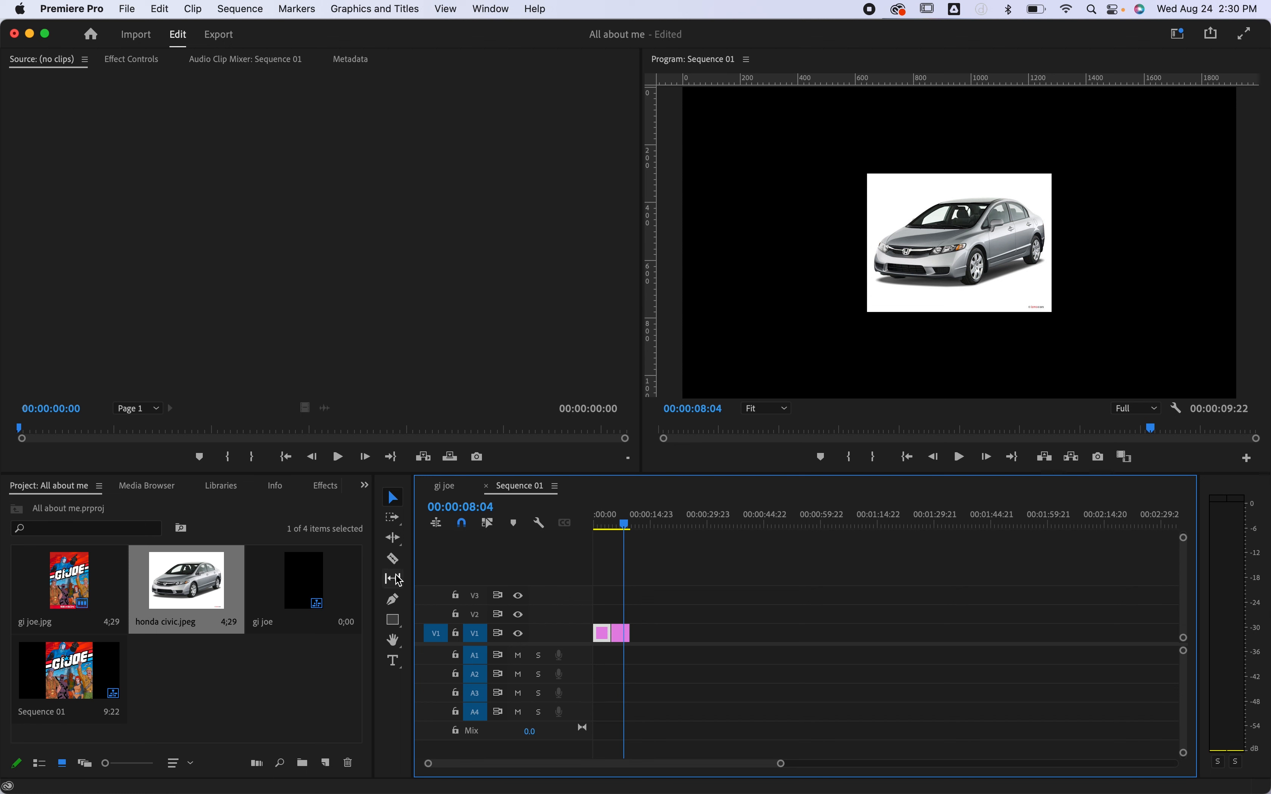
# Lengthen gi joe.jpg with Ripple Edit and extend the end of honda civic.jpeg so the sequence runs about 54 seconds.
pyautogui.click(397, 542)
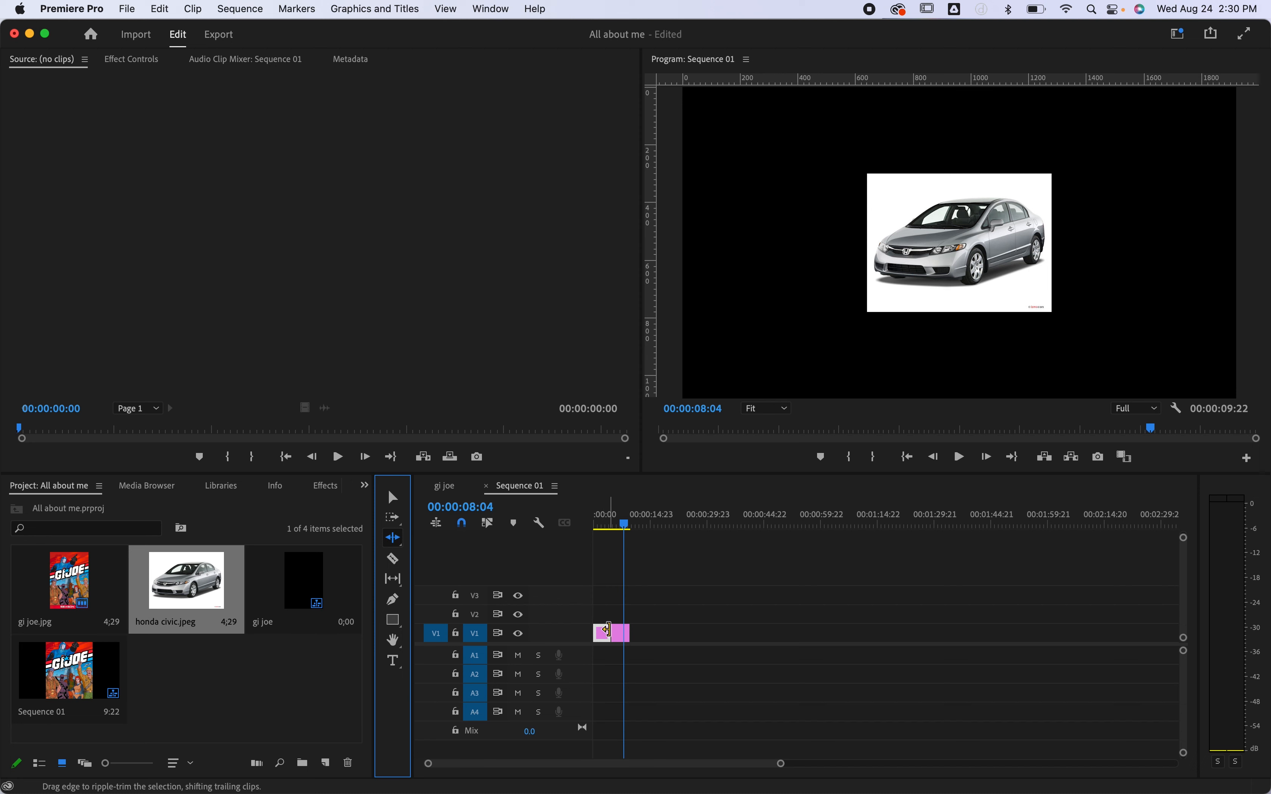
pyautogui.moveTo(607, 630); pyautogui.dragTo(690, 623)
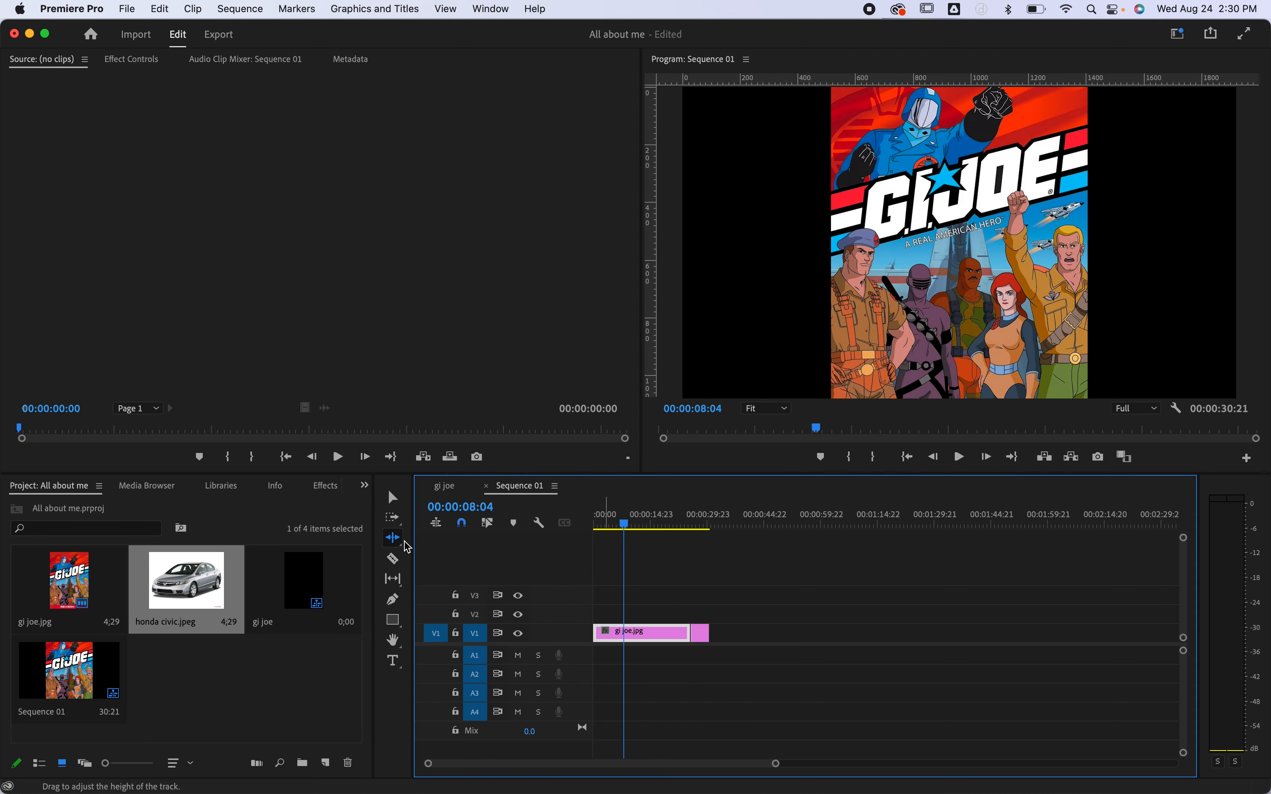
pyautogui.click(392, 497)
pyautogui.click(703, 635)
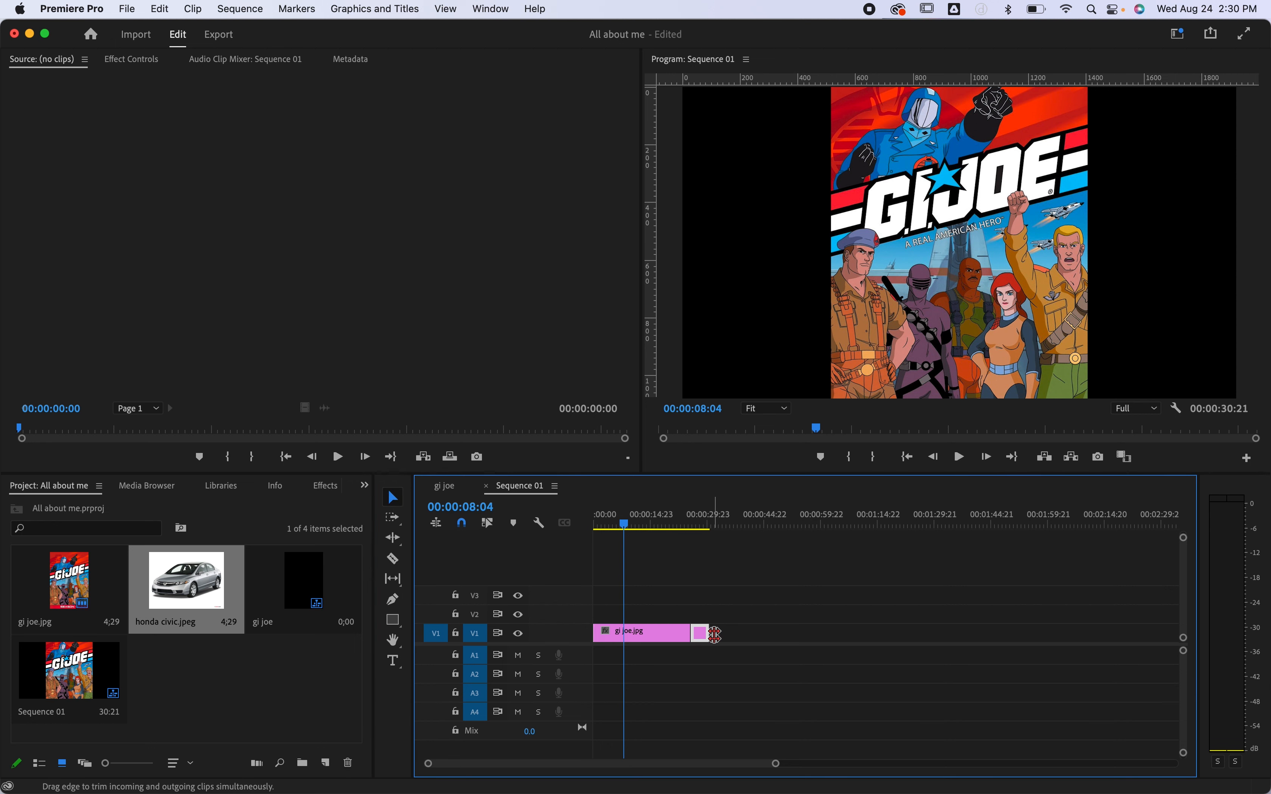
pyautogui.moveTo(712, 635); pyautogui.dragTo(799, 636)
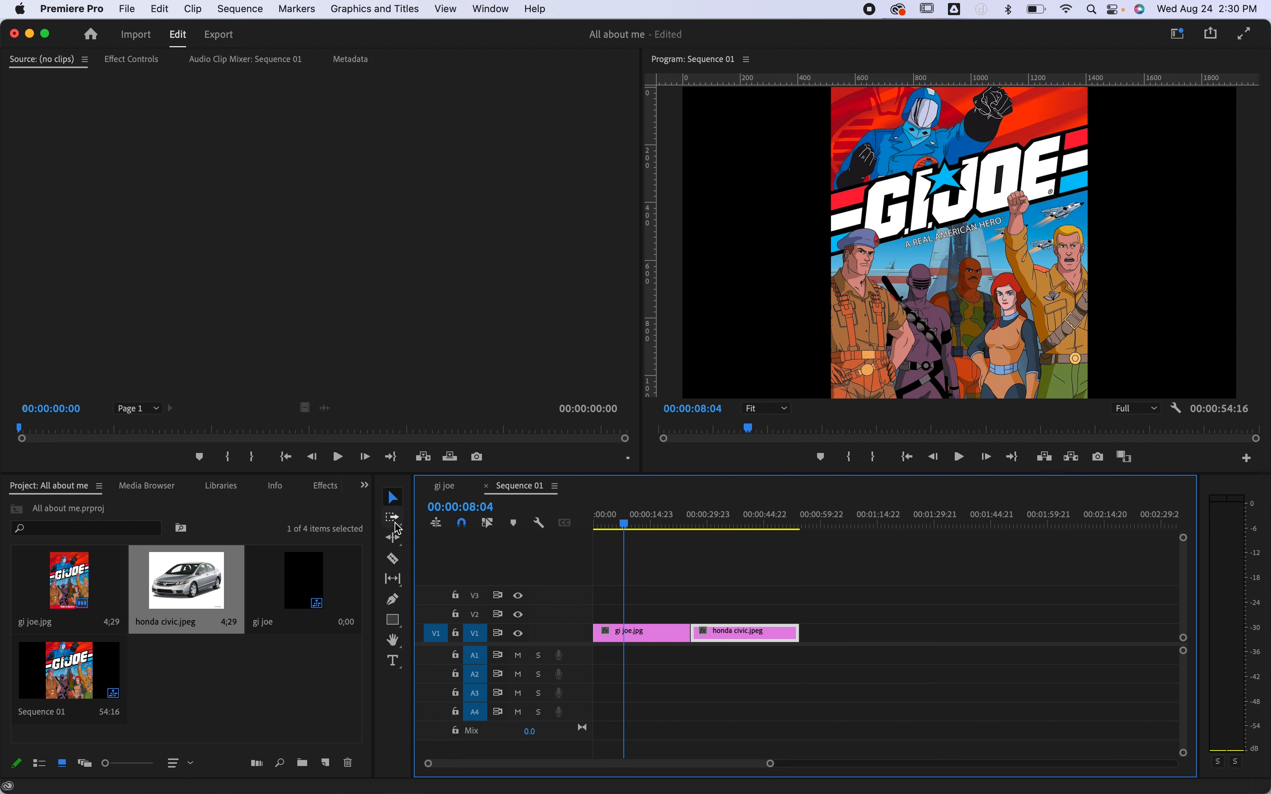
# Select the gi joe.jpg clip's Motion effect in Effect Controls and reposition the image to about 1015, 488.
pyautogui.click(621, 520)
pyautogui.moveTo(621, 520); pyautogui.dragTo(604, 572)
pyautogui.click(640, 638)
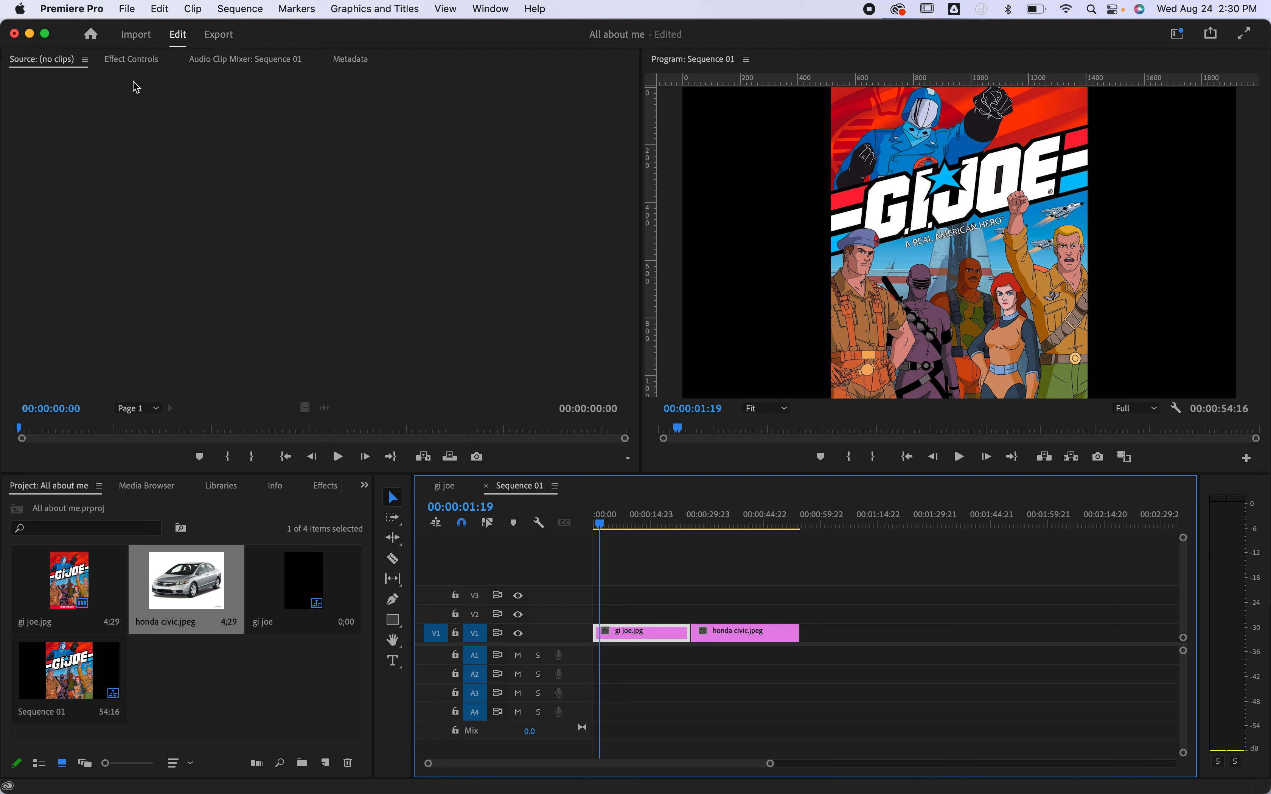
pyautogui.click(132, 63)
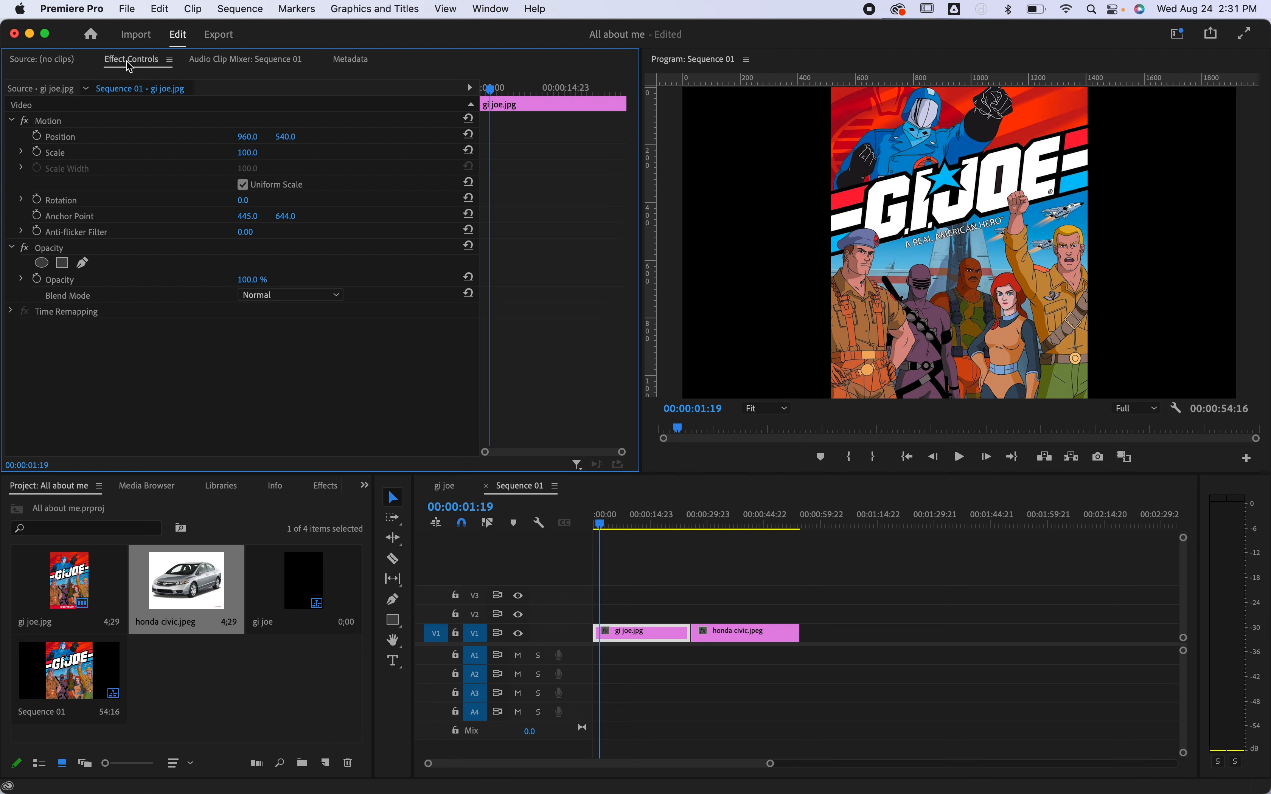
pyautogui.click(55, 126)
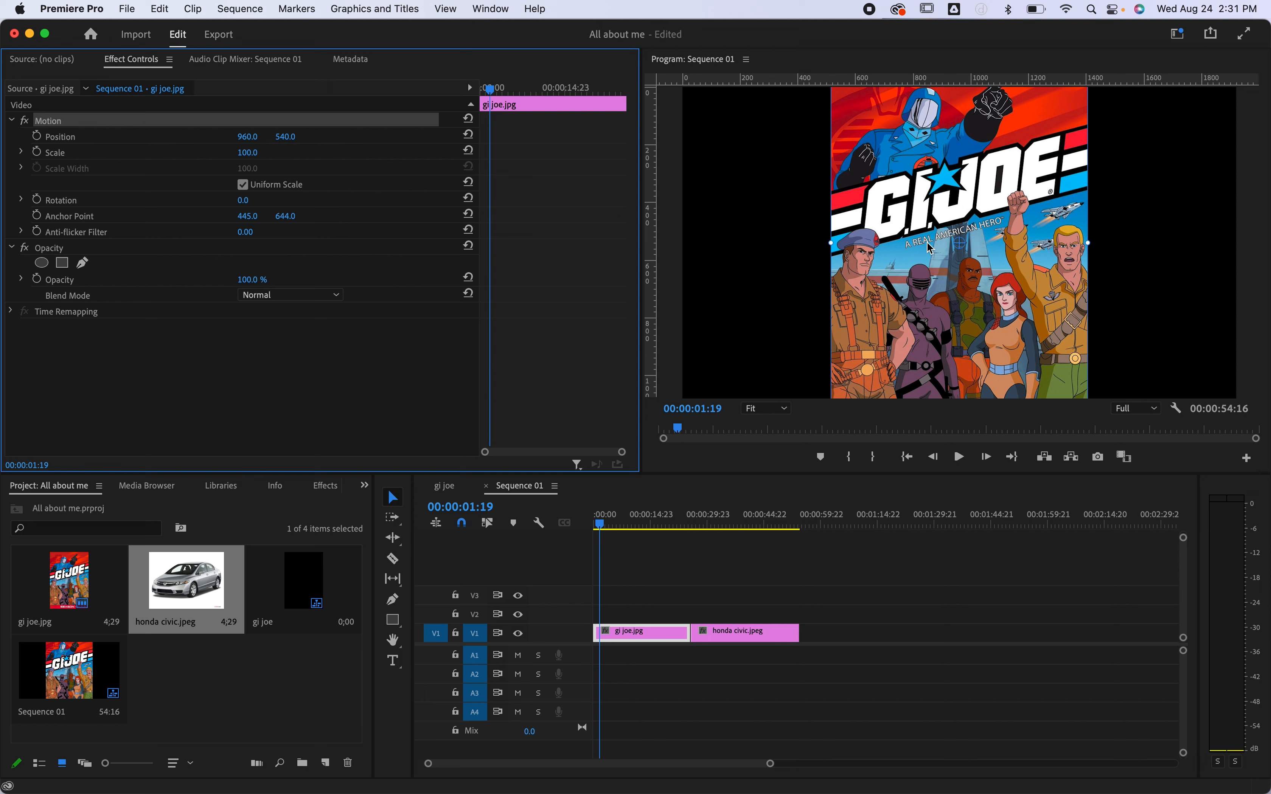
pyautogui.moveTo(964, 220); pyautogui.dragTo(979, 163)
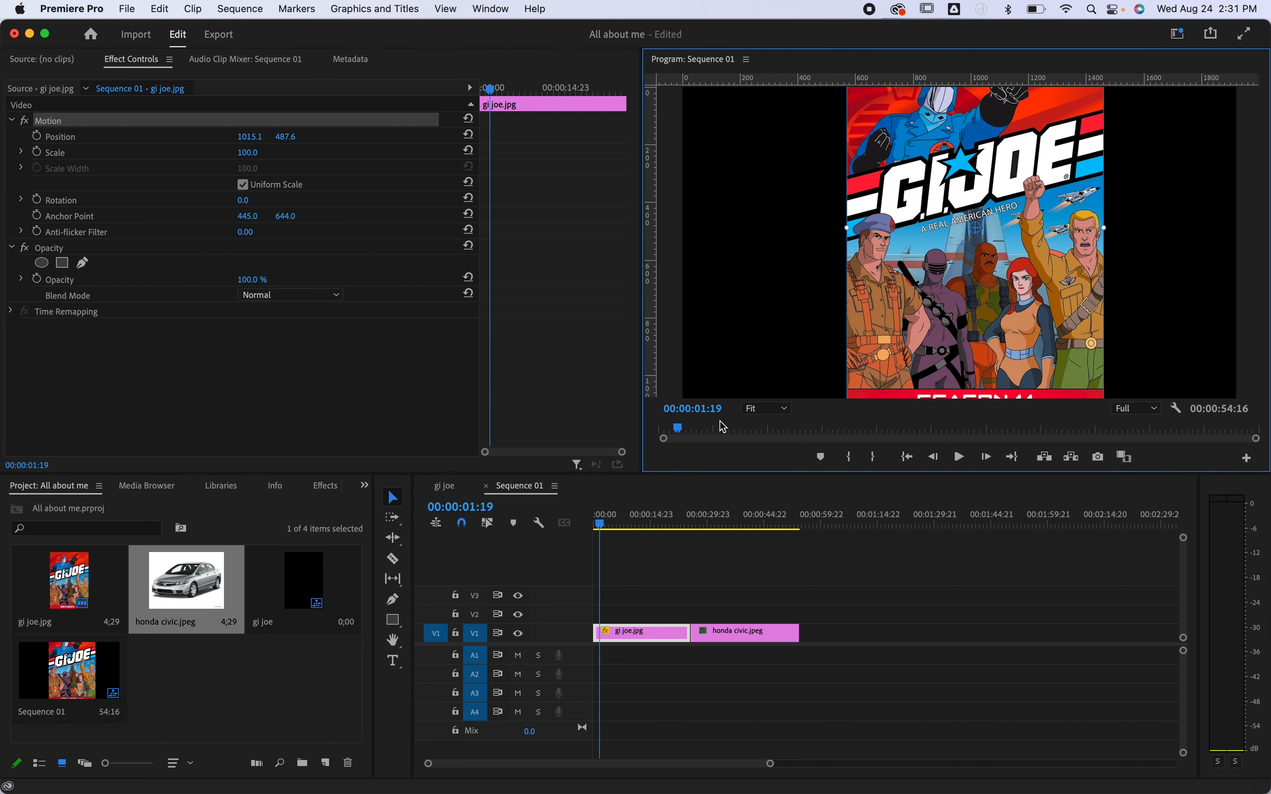
# Zoom the Program monitor to 50%, scale gi joe.jpg to about 87% at position 979, 568, and deselect the clip.
pyautogui.click(767, 409)
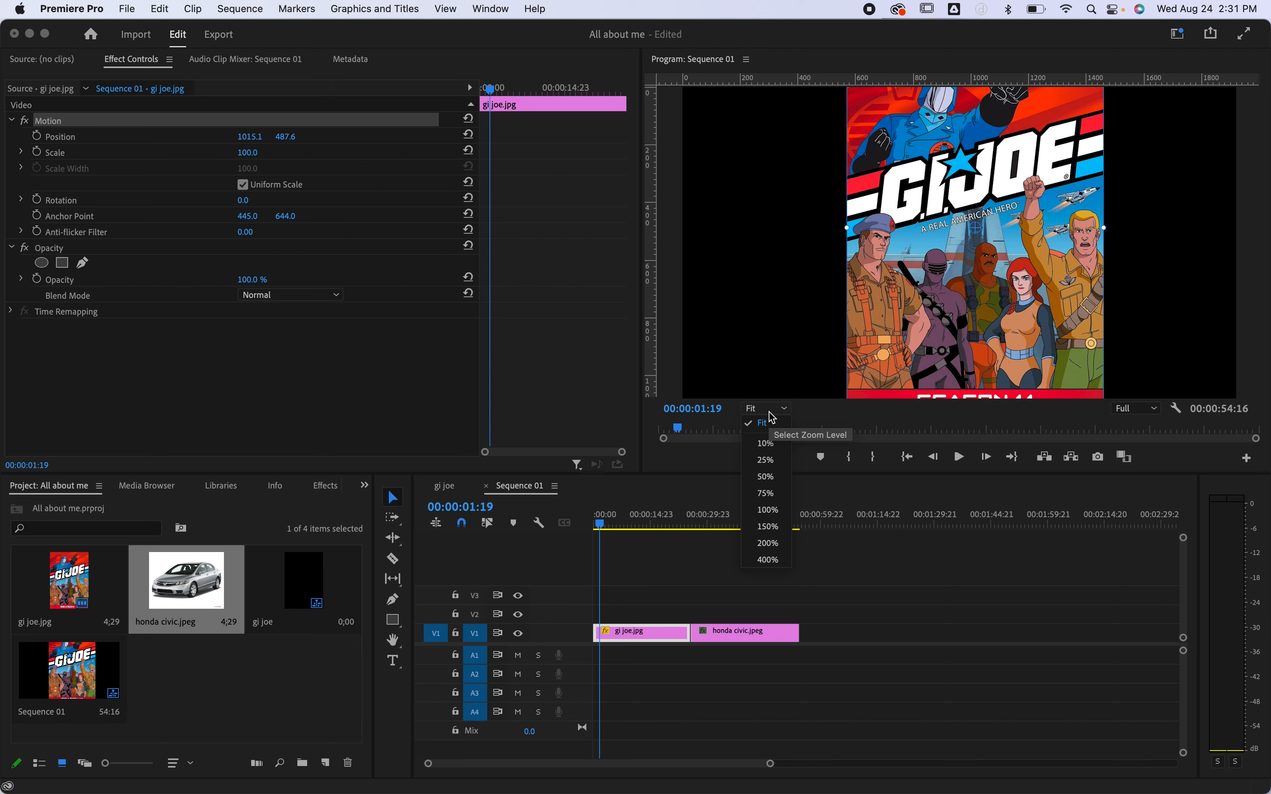
pyautogui.click(783, 480)
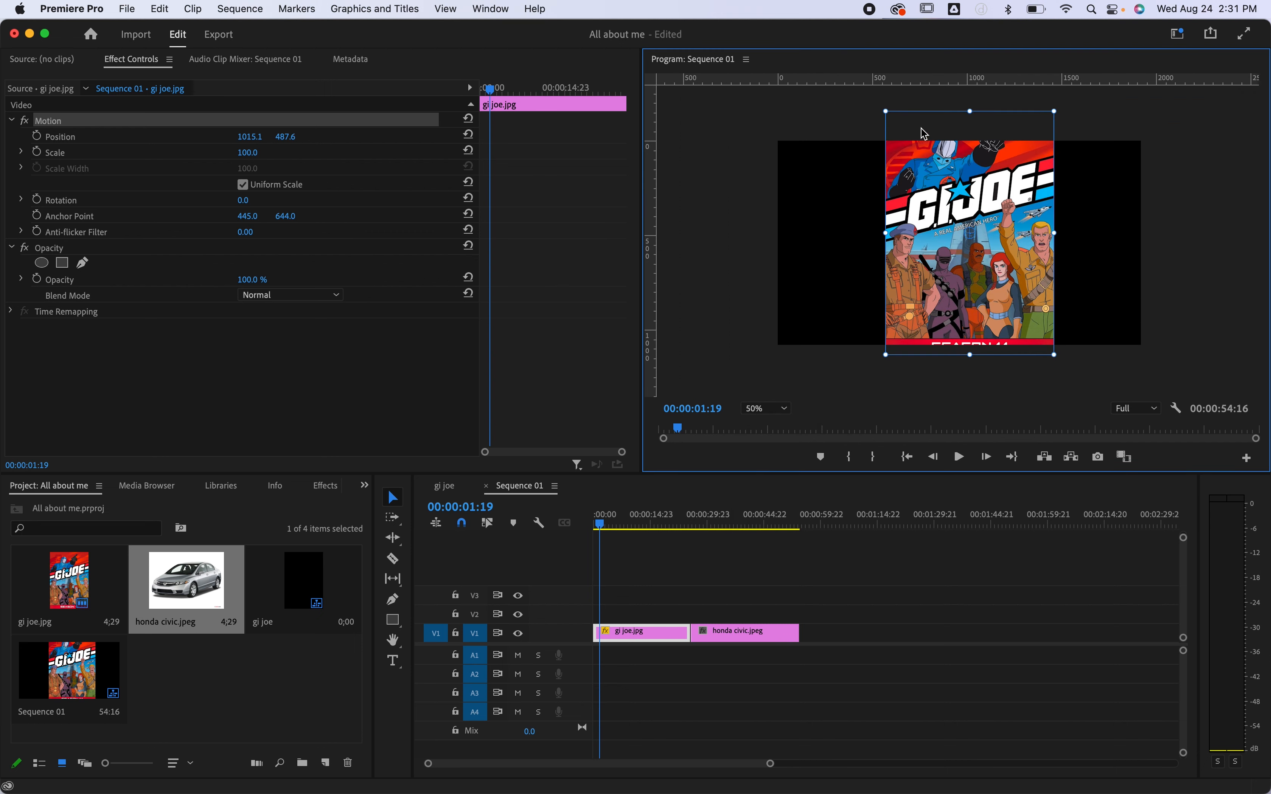
pyautogui.moveTo(956, 187)
pyautogui.mouseDown()
pyautogui.moveTo(955, 212)
pyautogui.moveTo(946, 189)
pyautogui.mouseUp()
pyautogui.moveTo(880, 121)
pyautogui.mouseDown()
pyautogui.moveTo(907, 142)
pyautogui.moveTo(929, 127)
pyautogui.moveTo(905, 160)
pyautogui.moveTo(875, 146)
pyautogui.mouseUp()
pyautogui.moveTo(978, 207); pyautogui.dragTo(978, 216)
pyautogui.moveTo(896, 150); pyautogui.dragTo(887, 143)
pyautogui.moveTo(952, 225); pyautogui.dragTo(952, 223)
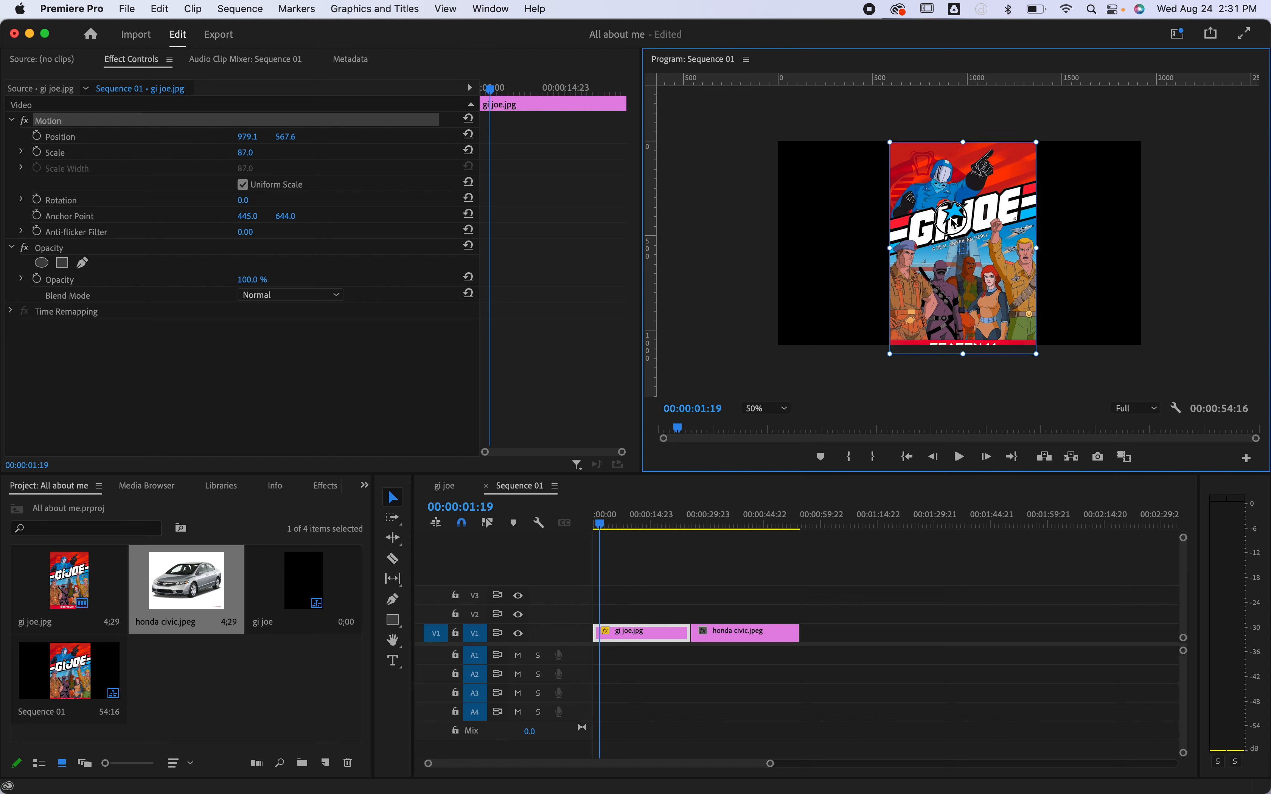
pyautogui.click(709, 562)
pyautogui.moveTo(601, 521)
pyautogui.mouseDown()
pyautogui.moveTo(741, 520)
pyautogui.moveTo(605, 539)
pyautogui.mouseUp()
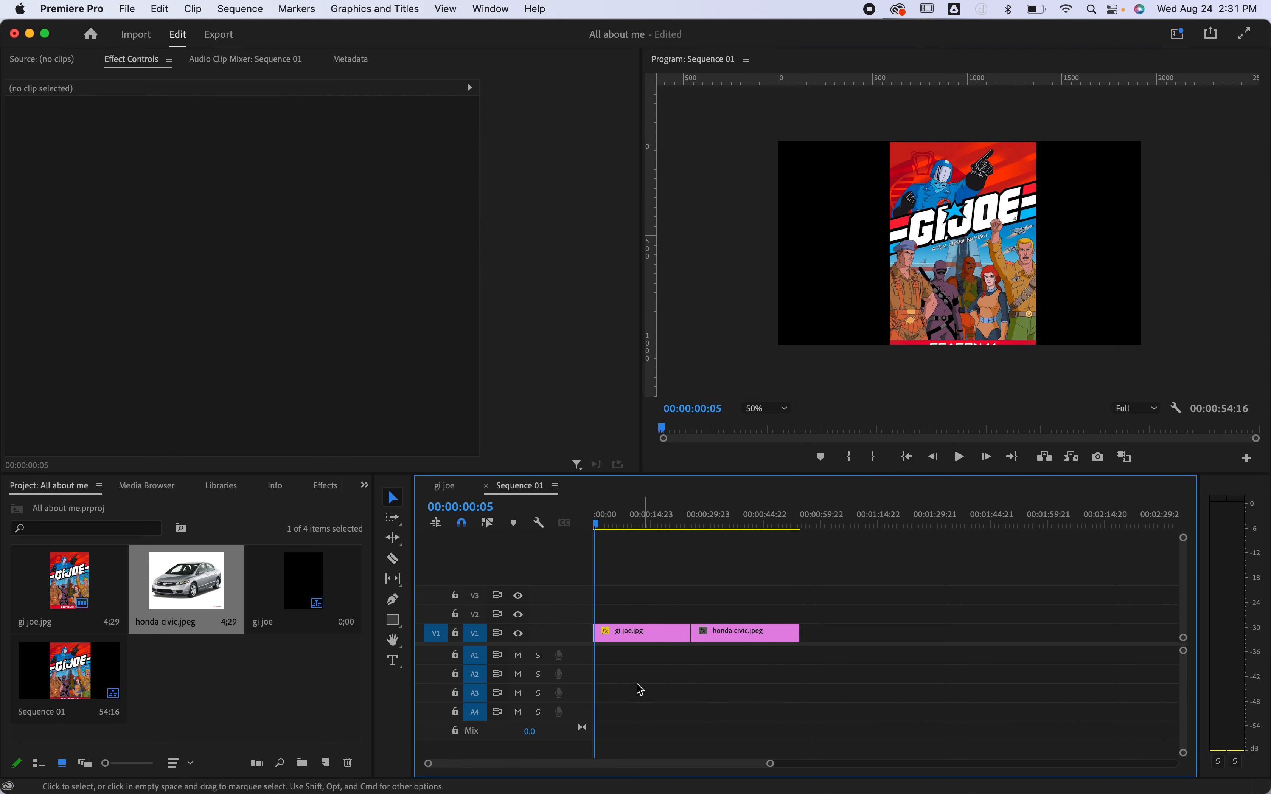